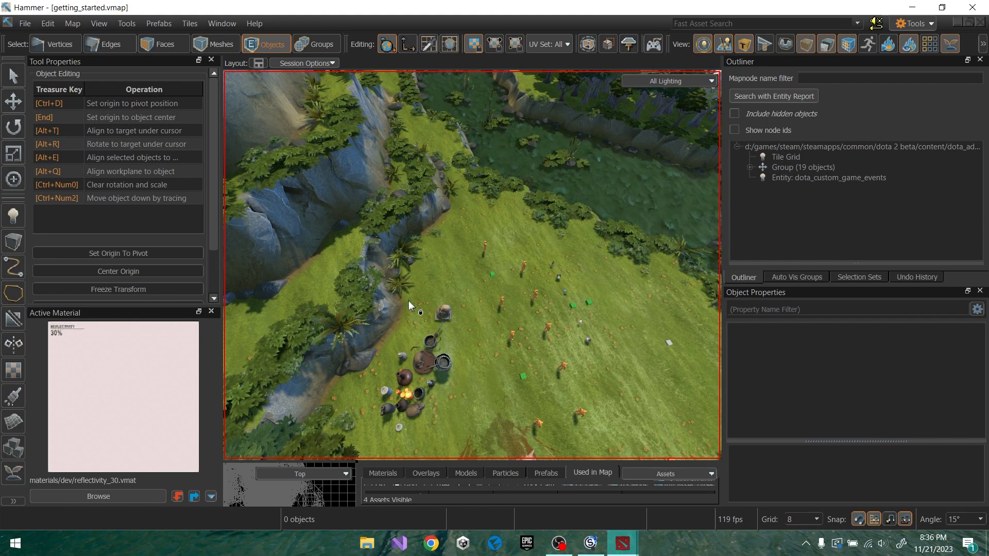
- Activate the Entity tool and set its default point entity to npc_dota_base in the Hammer options
{"action": "left_click", "coordinate": [14, 216]}
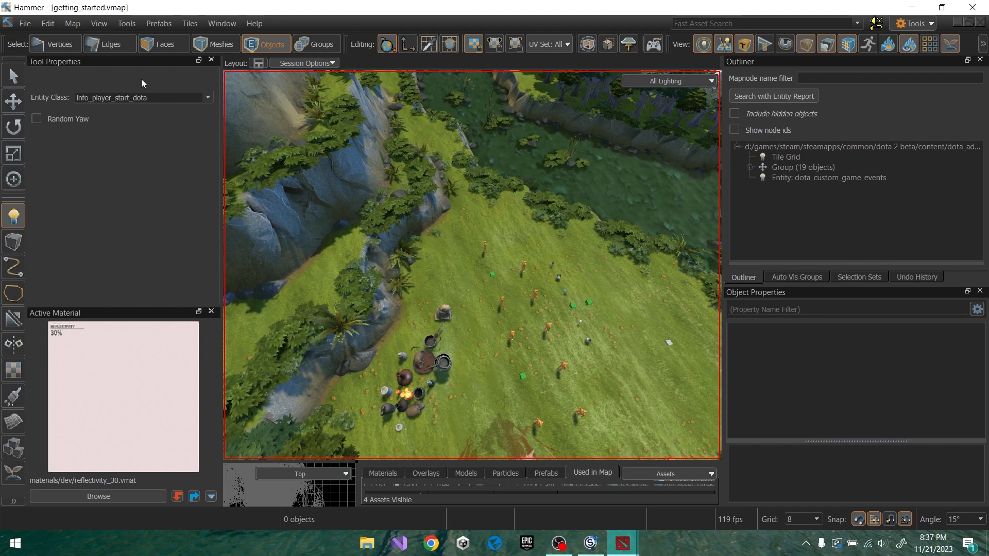
{"action": "left_click", "coordinate": [131, 26]}
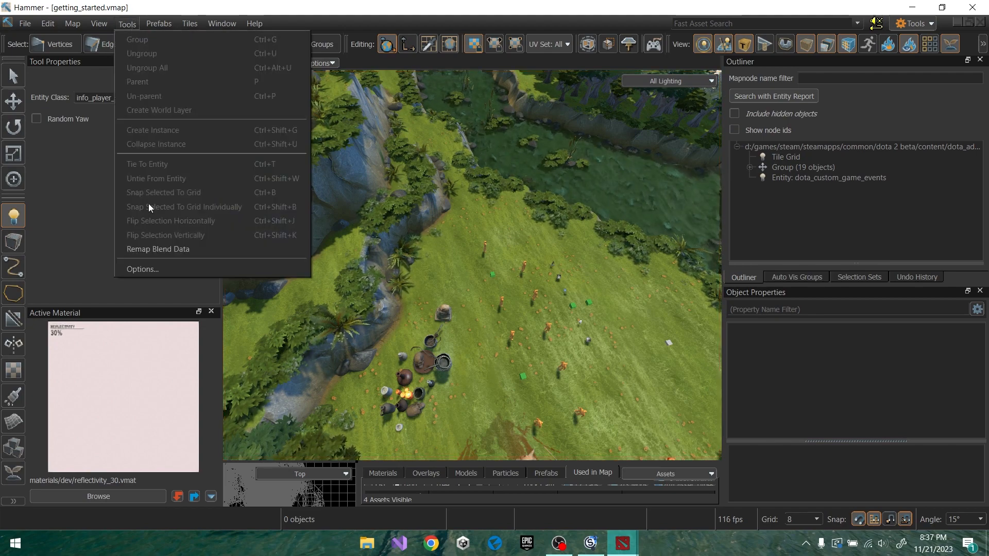
{"action": "left_click", "coordinate": [149, 268]}
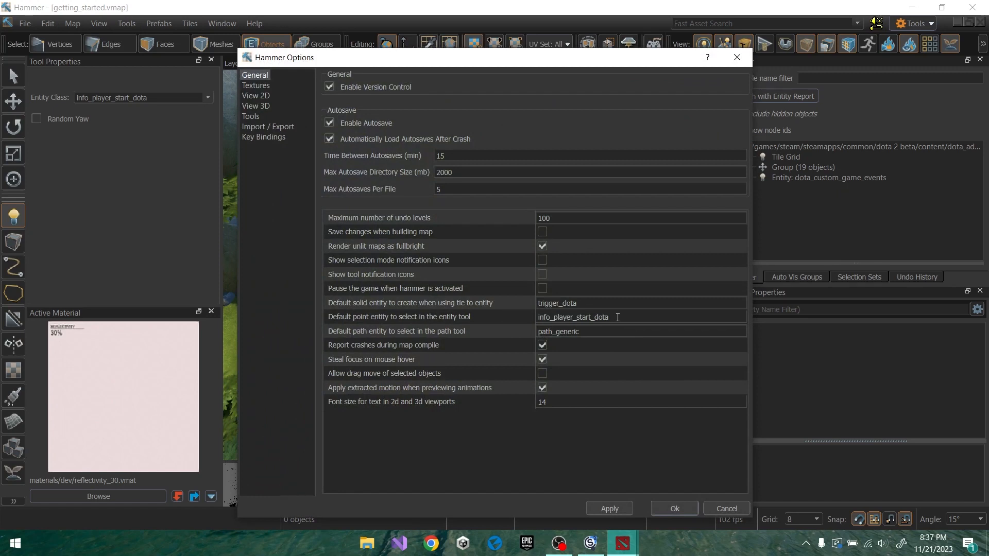
{"action": "double_click", "coordinate": [539, 318]}
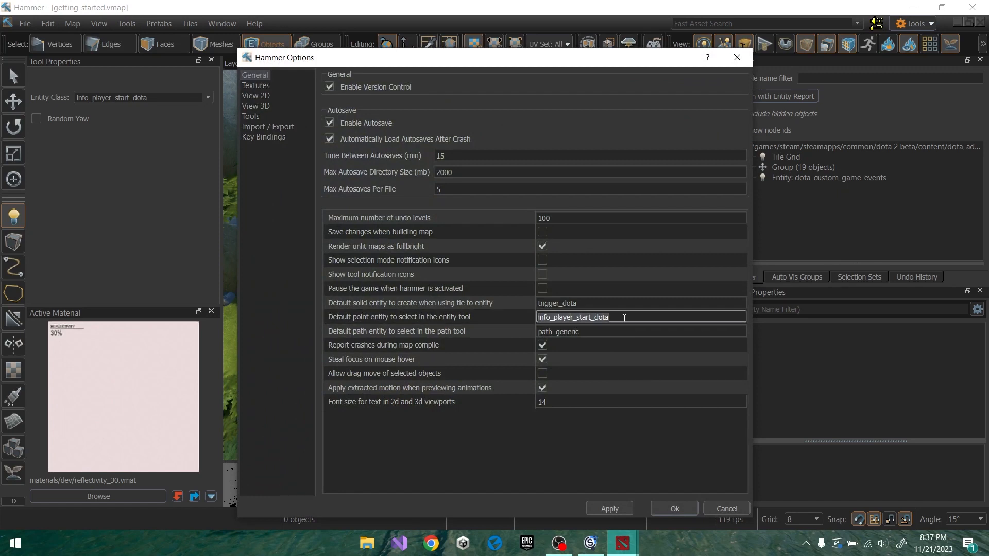
{"action": "type", "text": "npc"}
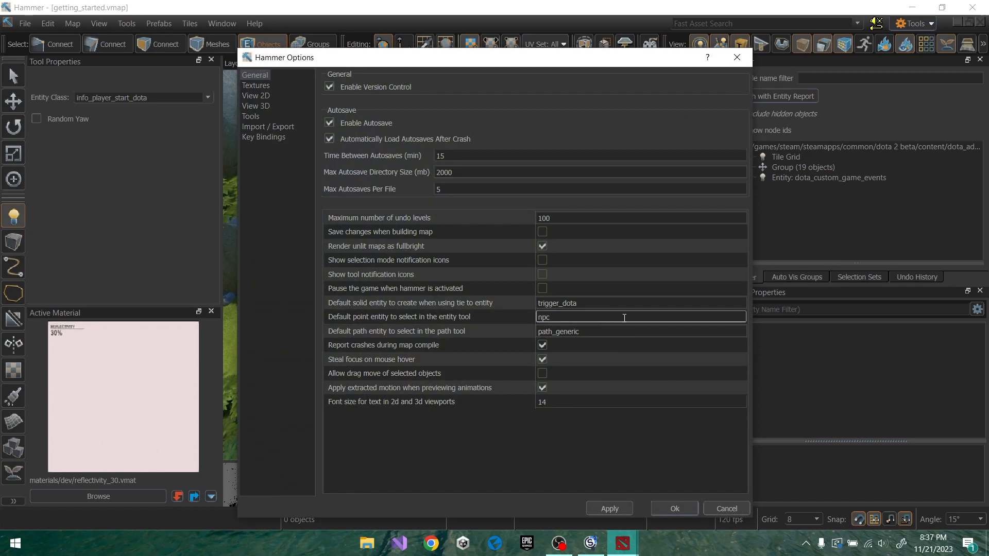
{"action": "type", "text": "_dota_base"}
{"action": "key", "text": "ctrl+a"}
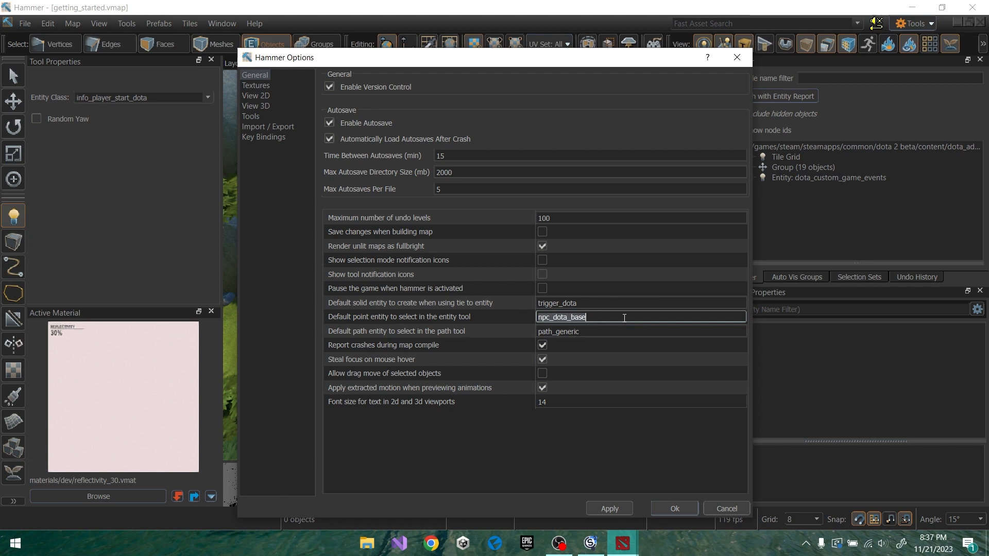
{"action": "left_click", "coordinate": [620, 509]}
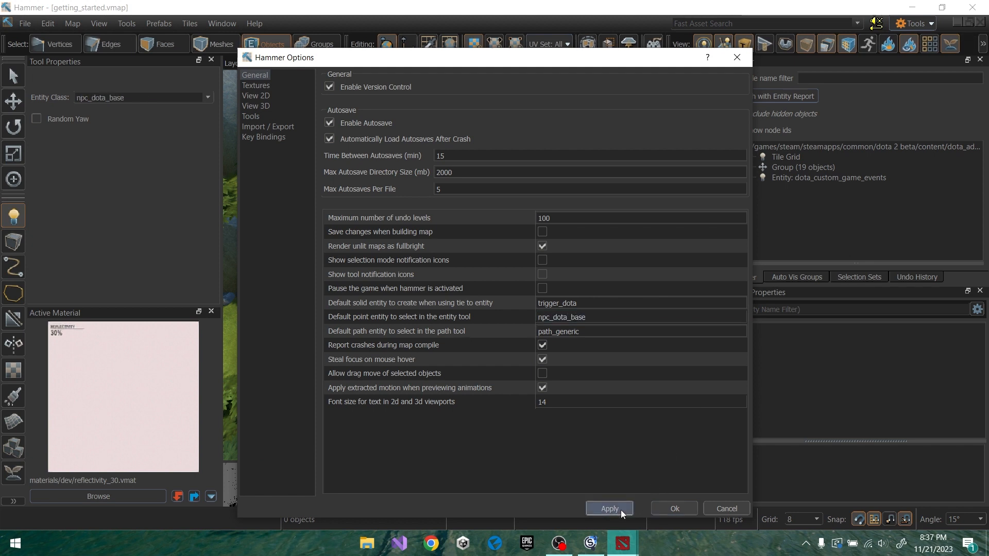
{"action": "left_click", "coordinate": [685, 508]}
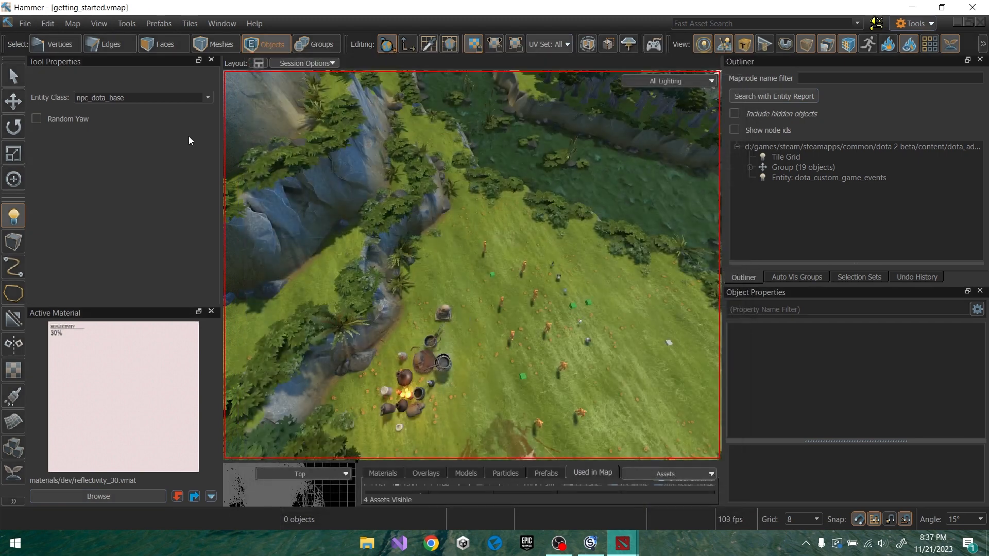
- Browse the entity classes available to the Entity tool, including the logic and npc_dota entries, keeping the current class
{"action": "left_click", "coordinate": [209, 99]}
{"action": "mouse_move", "coordinate": [205, 205]}
{"action": "left_mouse_down"}
{"action": "mouse_move", "coordinate": [203, 119]}
{"action": "mouse_move", "coordinate": [212, 270]}
{"action": "mouse_move", "coordinate": [211, 197]}
{"action": "left_mouse_up"}
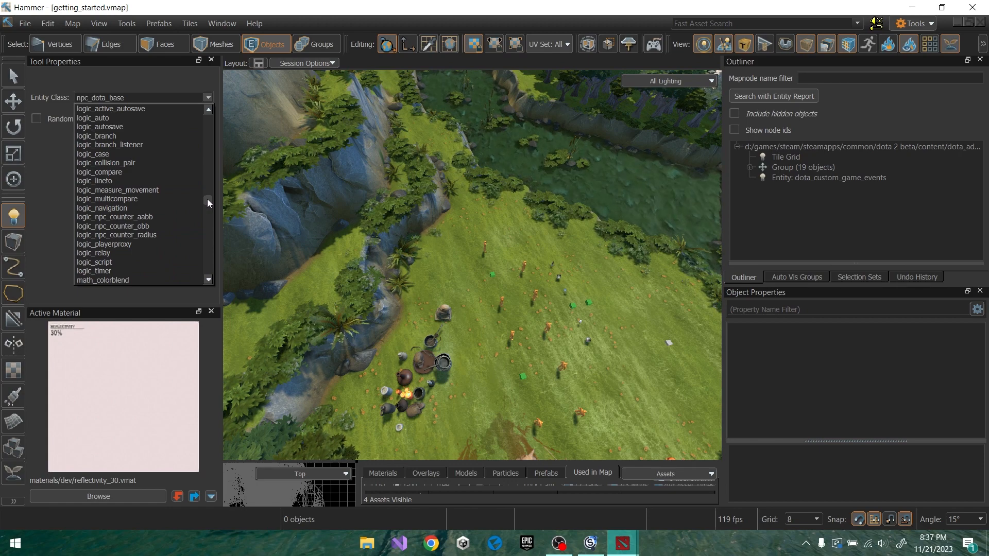
{"action": "left_click_drag", "start_coordinate": [207, 201], "coordinate": [203, 208]}
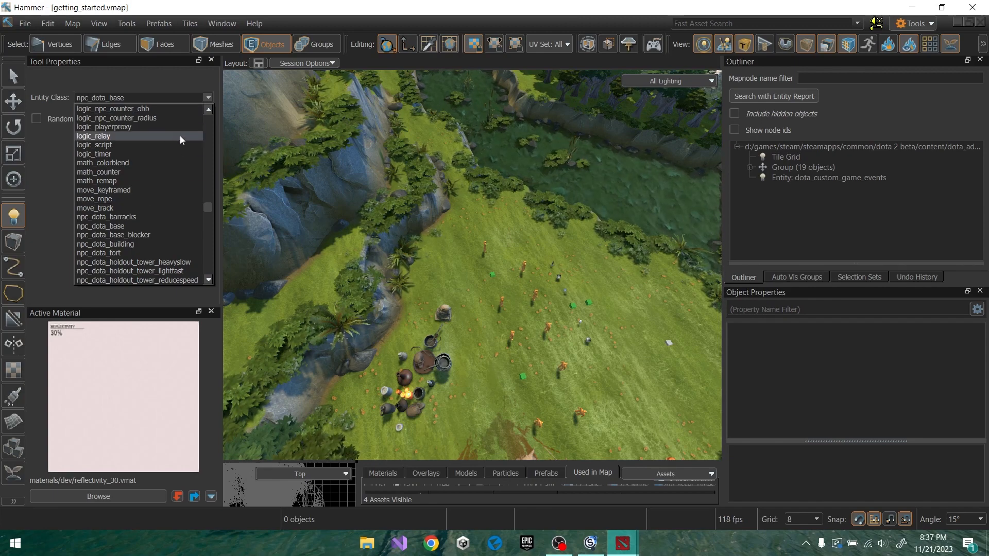
{"action": "left_click_drag", "start_coordinate": [206, 207], "coordinate": [206, 212]}
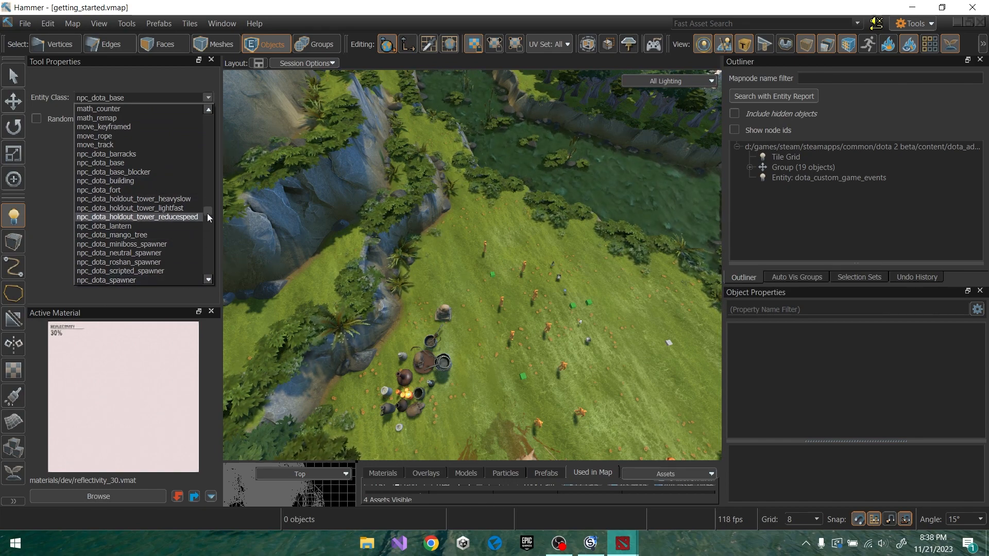
{"action": "left_click_drag", "start_coordinate": [207, 213], "coordinate": [203, 196]}
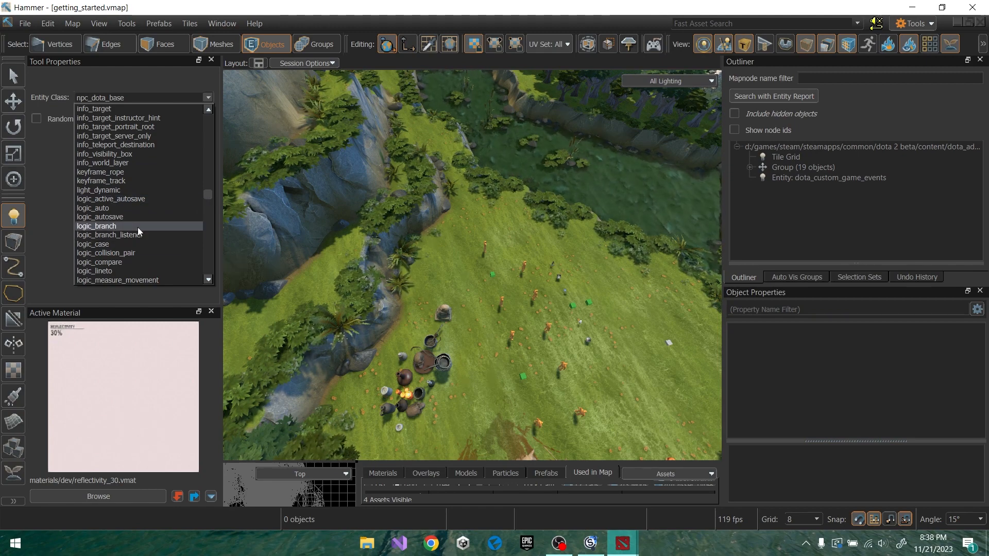
{"action": "left_click", "coordinate": [62, 190]}
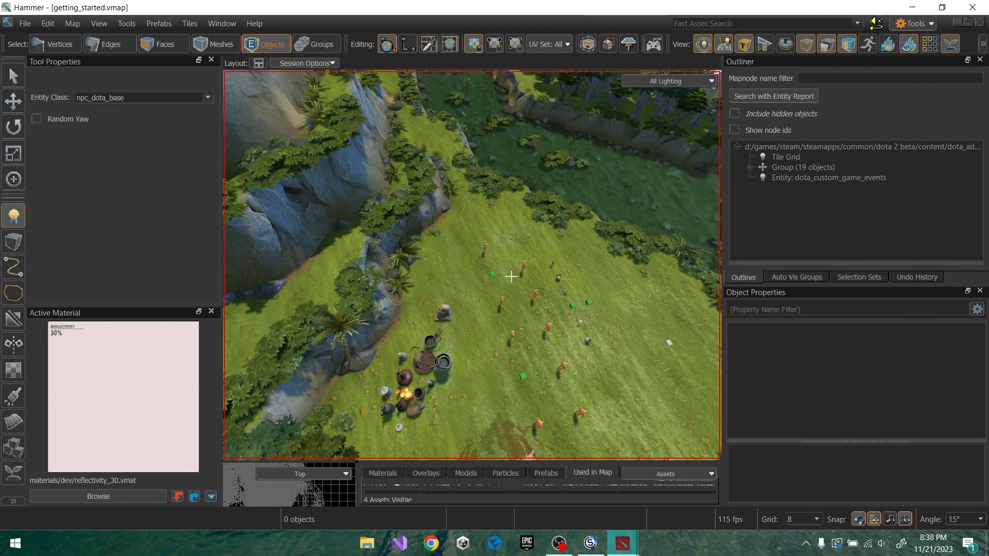
- Place an npc_dota_base entity on the open grass of the clearing, near the burning camp
{"action": "right_click_drag", "start_coordinate": [573, 309], "coordinate": [639, 291]}
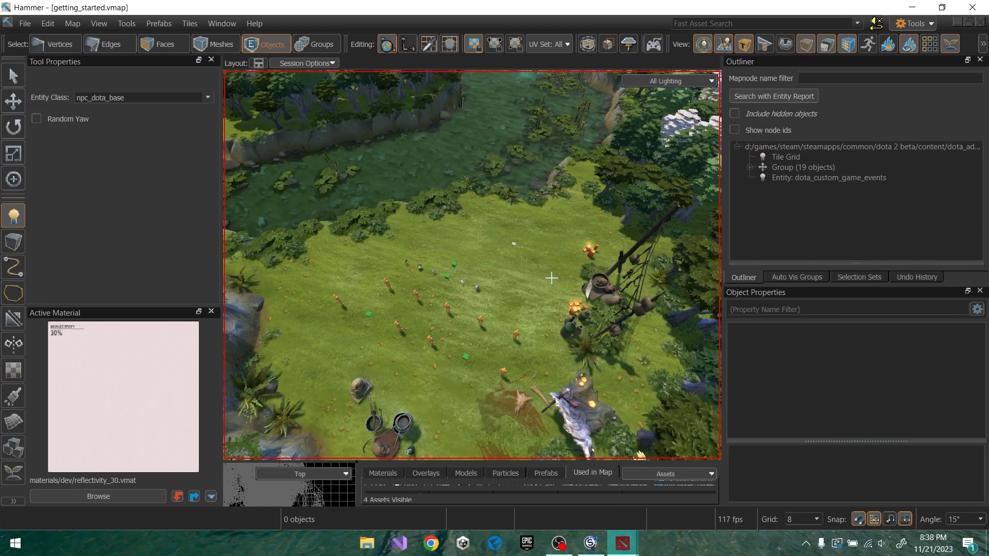
{"action": "left_click", "coordinate": [538, 305]}
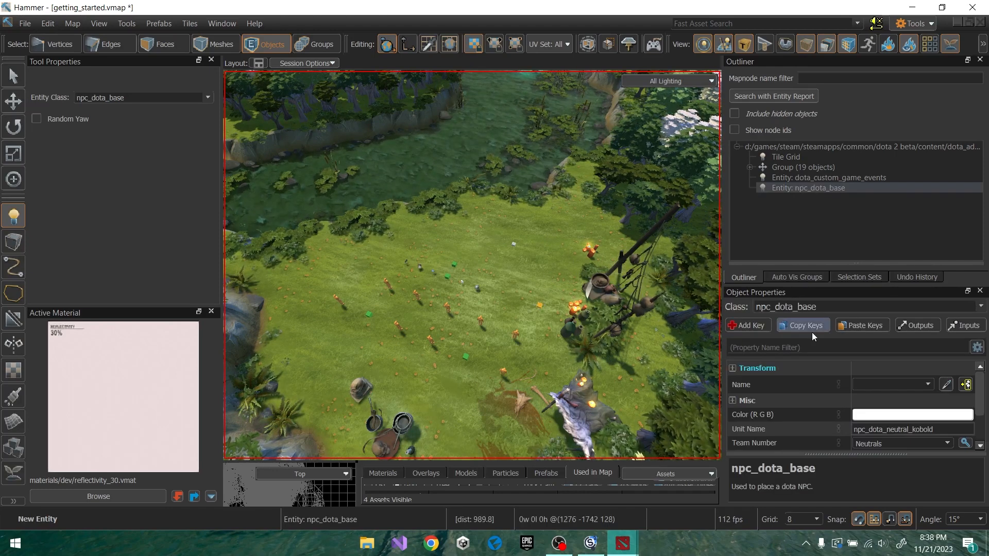
{"action": "scroll", "coordinate": [547, 321], "scroll_direction": "up", "scroll_amount": 3}
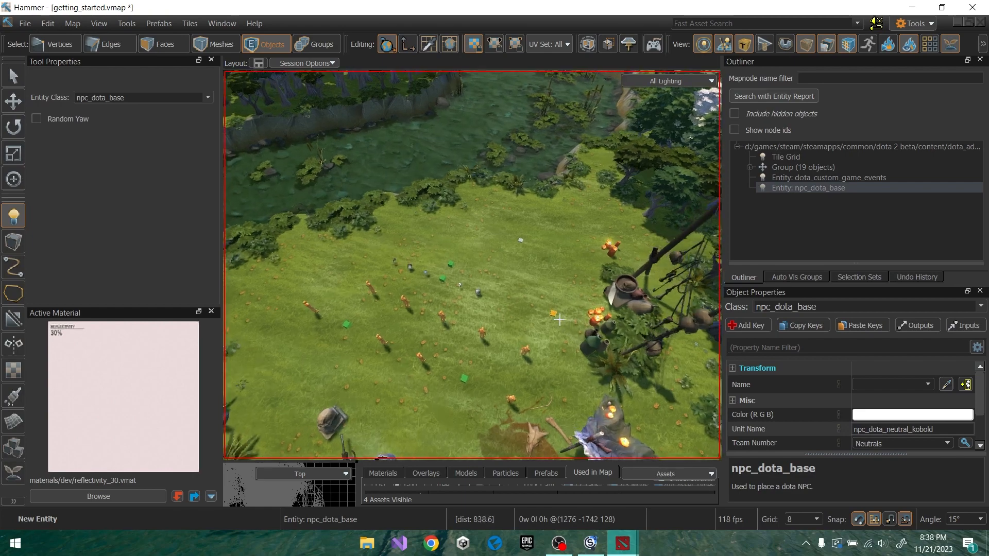
- Open the full properties of the new npc_dota_base entity and examine its Class and Unit Name
{"action": "double_click", "coordinate": [802, 192]}
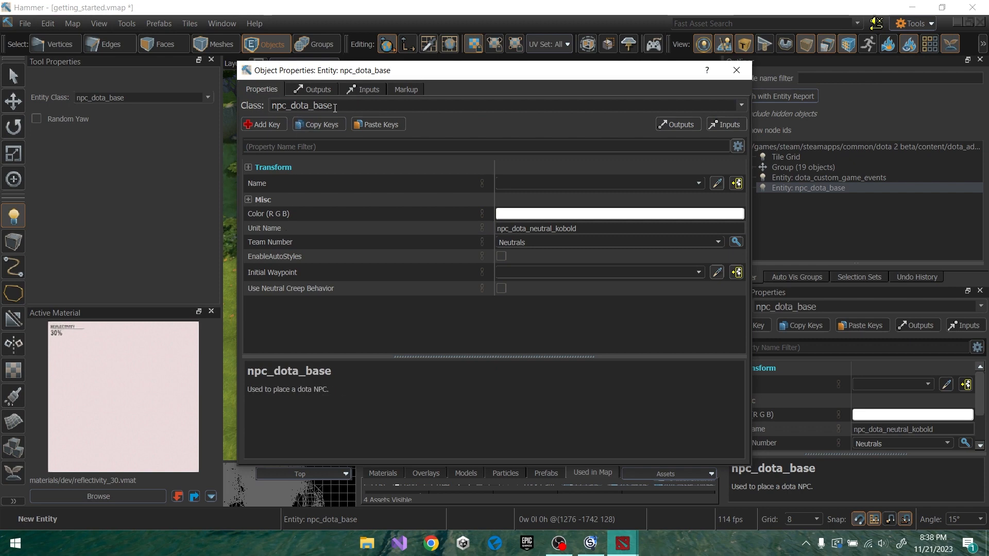
{"action": "left_click_drag", "start_coordinate": [335, 108], "coordinate": [266, 103]}
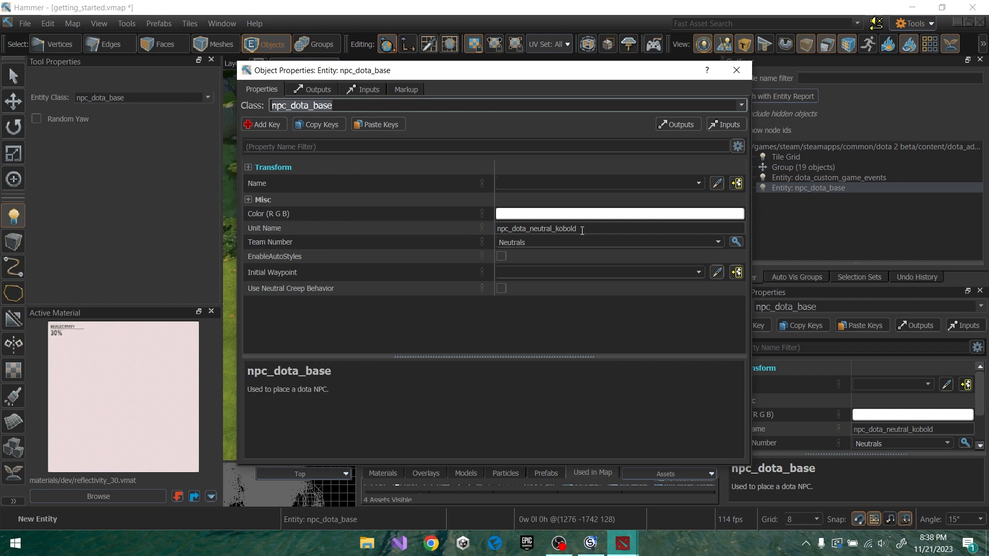
{"action": "left_click_drag", "start_coordinate": [578, 229], "coordinate": [496, 229]}
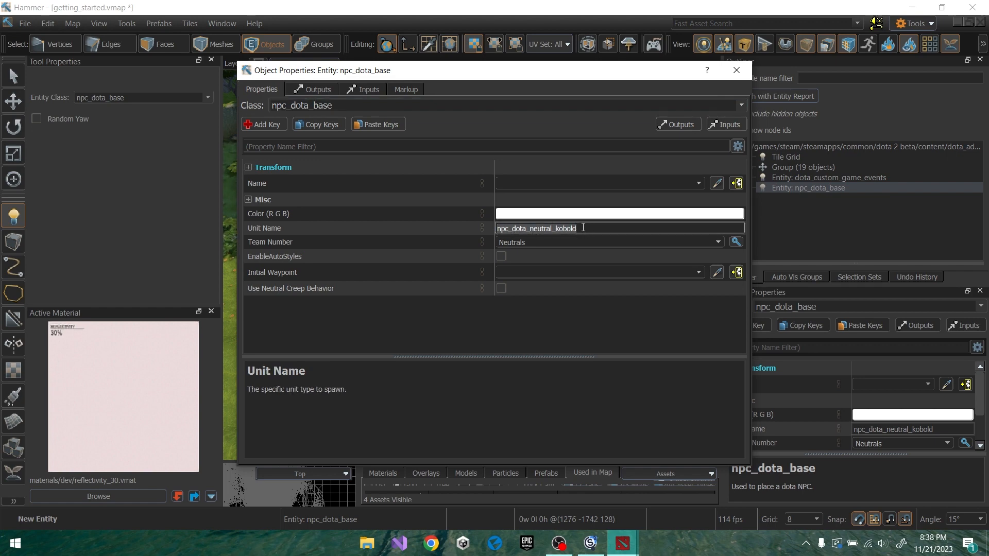
{"action": "left_click", "coordinate": [543, 228]}
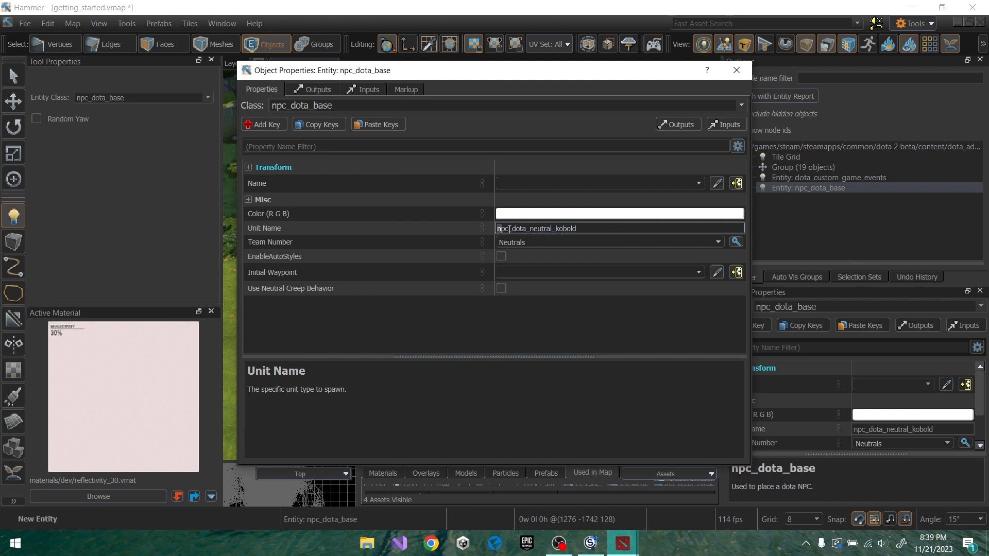
{"action": "left_click_drag", "start_coordinate": [498, 228], "coordinate": [581, 230]}
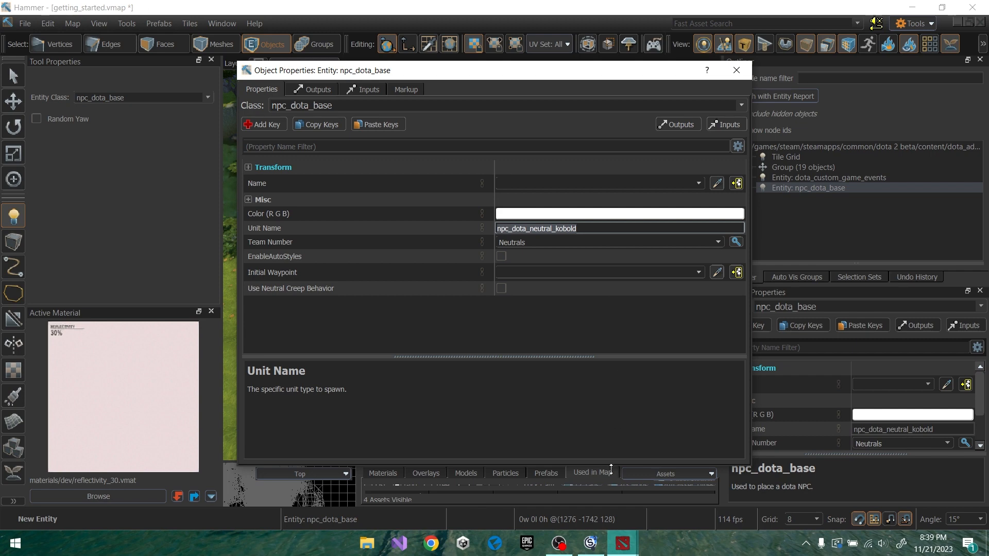
- Switch to Source 2 Viewer and open Dota 2's game/dota/pak01_dir.vpk archive from its explorer
{"action": "left_click", "coordinate": [593, 544]}
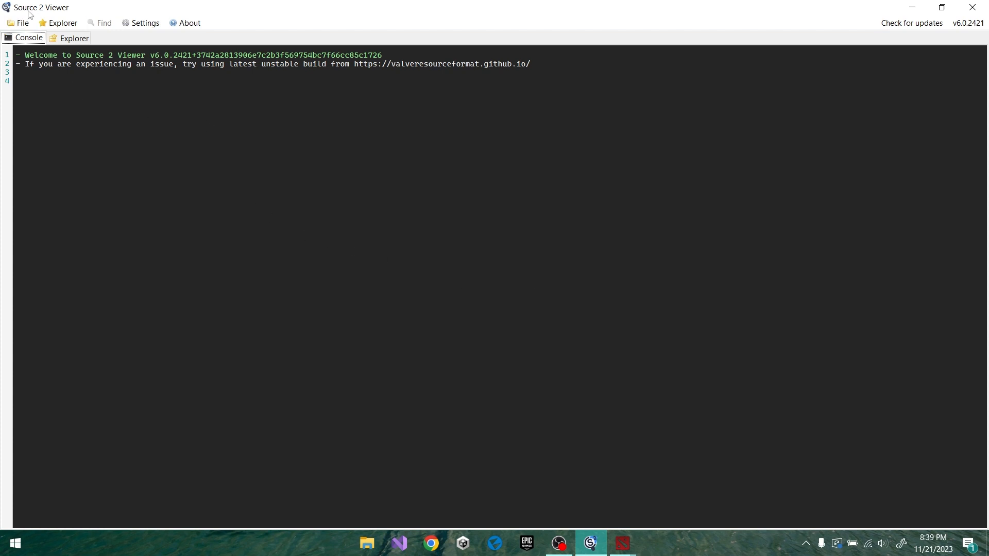
{"action": "left_click", "coordinate": [74, 39]}
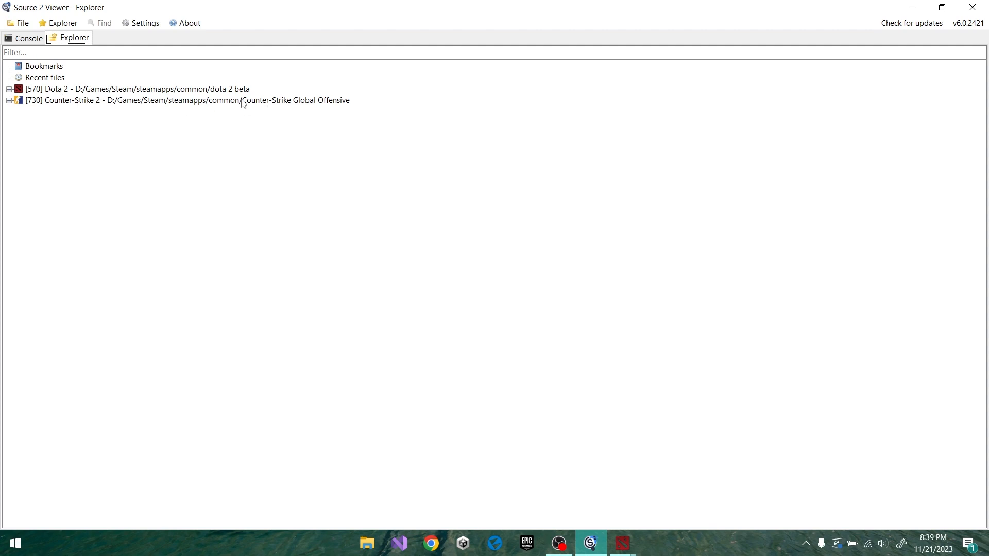
{"action": "left_click", "coordinate": [9, 89]}
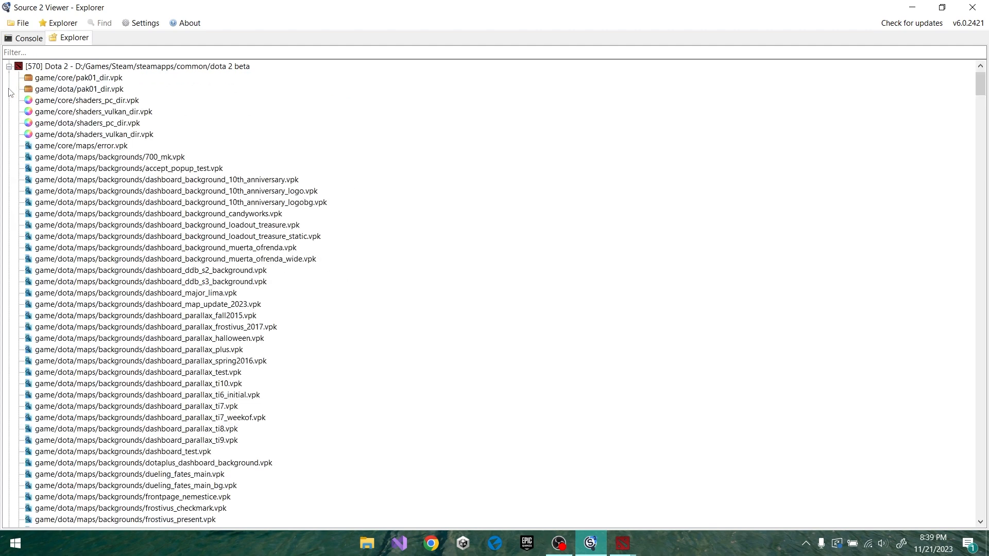
{"action": "double_click", "coordinate": [41, 91]}
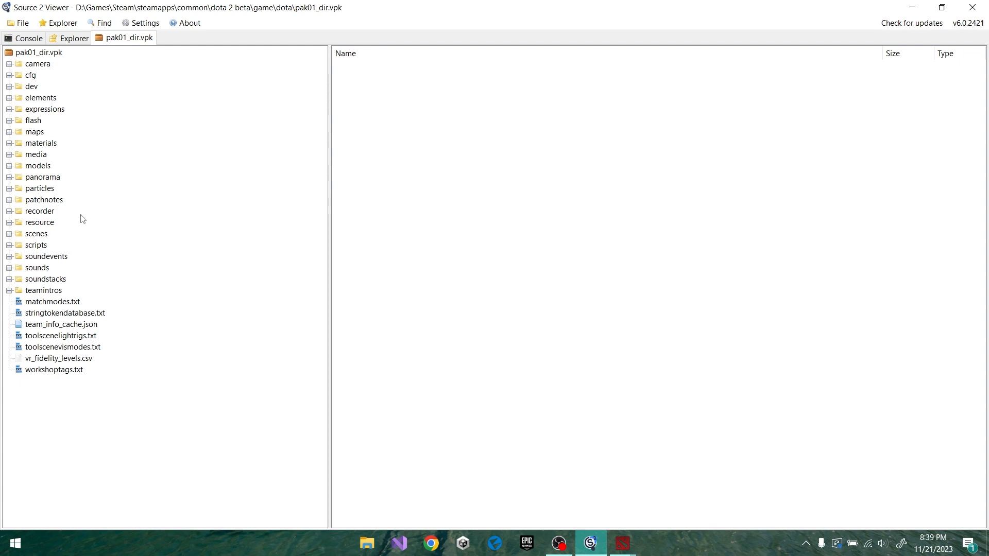
- Open npc_units.txt from the archive's scripts/npc folder
{"action": "left_click", "coordinate": [33, 249]}
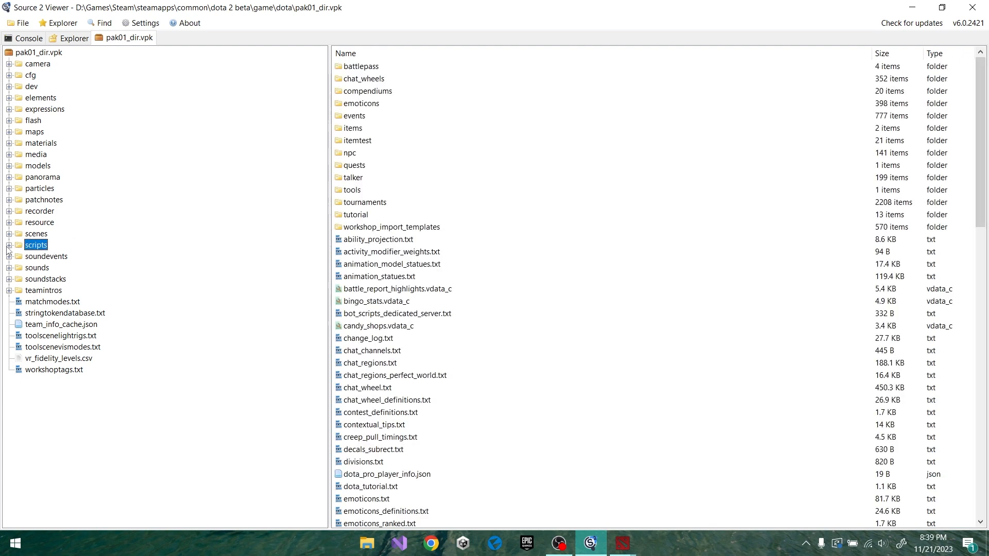
{"action": "left_click", "coordinate": [9, 246]}
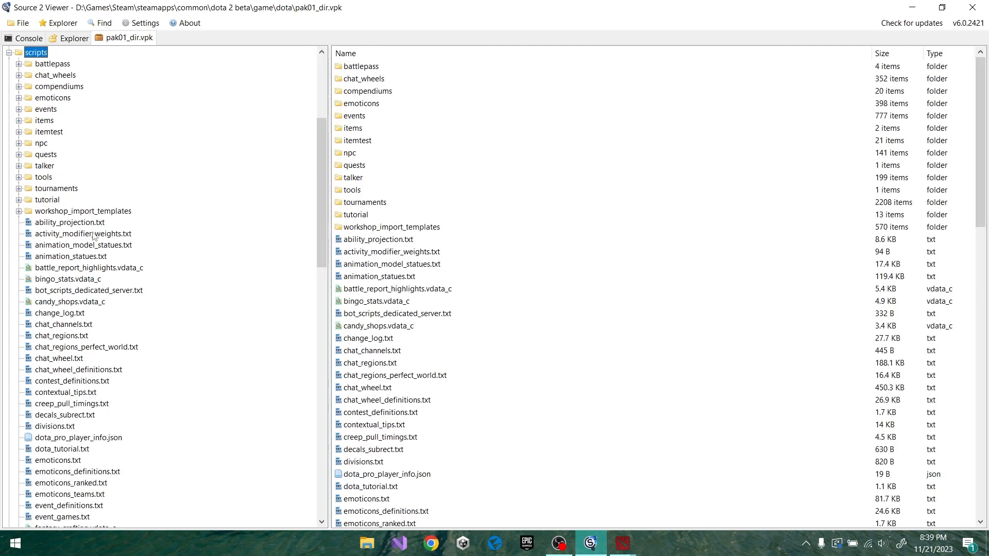
{"action": "left_click", "coordinate": [19, 143]}
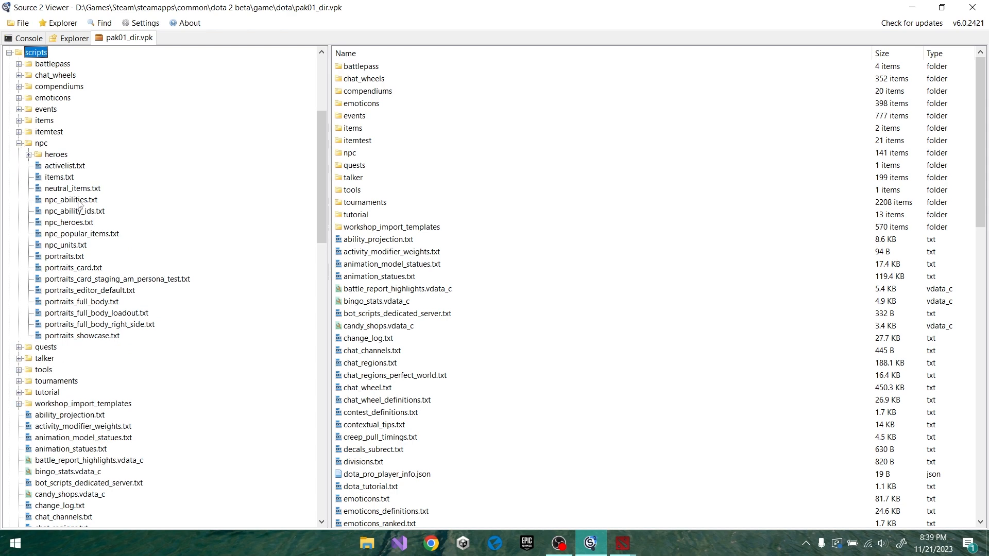
{"action": "double_click", "coordinate": [67, 245]}
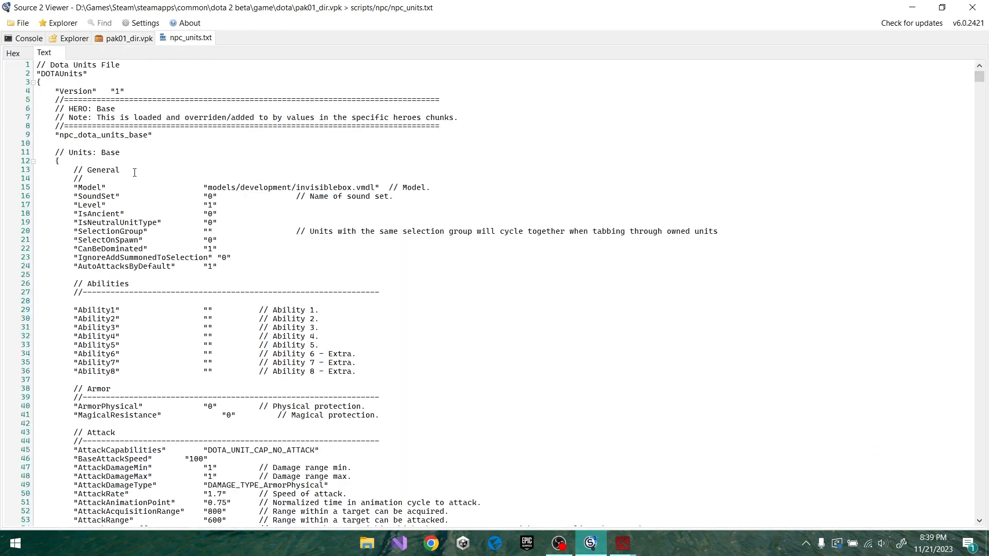
- Examine how units are defined in npc_units.txt, from the base unit's name and attributes to the npc_dota_thinker entry
{"action": "left_click_drag", "start_coordinate": [149, 135], "coordinate": [59, 135]}
{"action": "scroll", "coordinate": [148, 317], "scroll_direction": "down", "scroll_amount": 14}
{"action": "scroll", "coordinate": [147, 317], "scroll_direction": "down", "scroll_amount": 13}
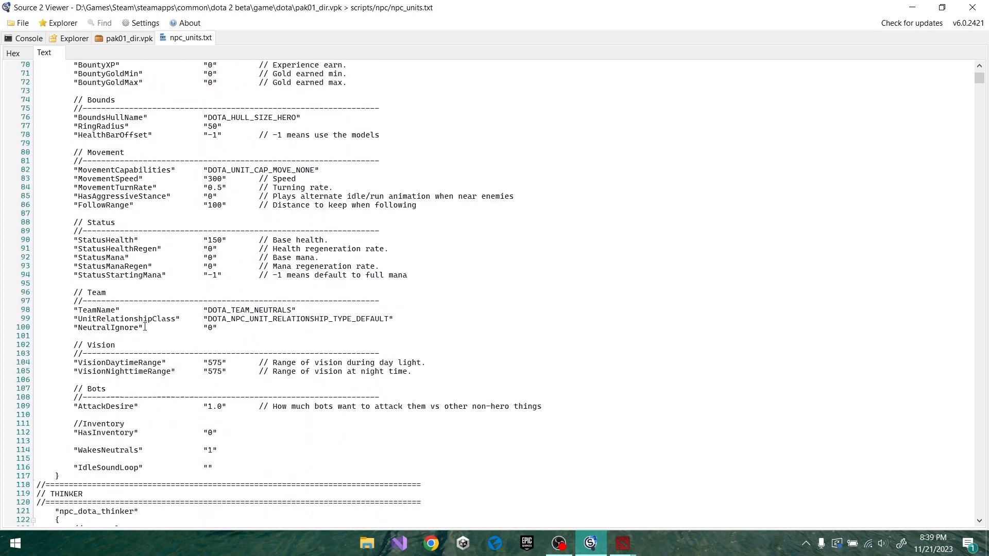
{"action": "left_click_drag", "start_coordinate": [56, 406], "coordinate": [130, 407]}
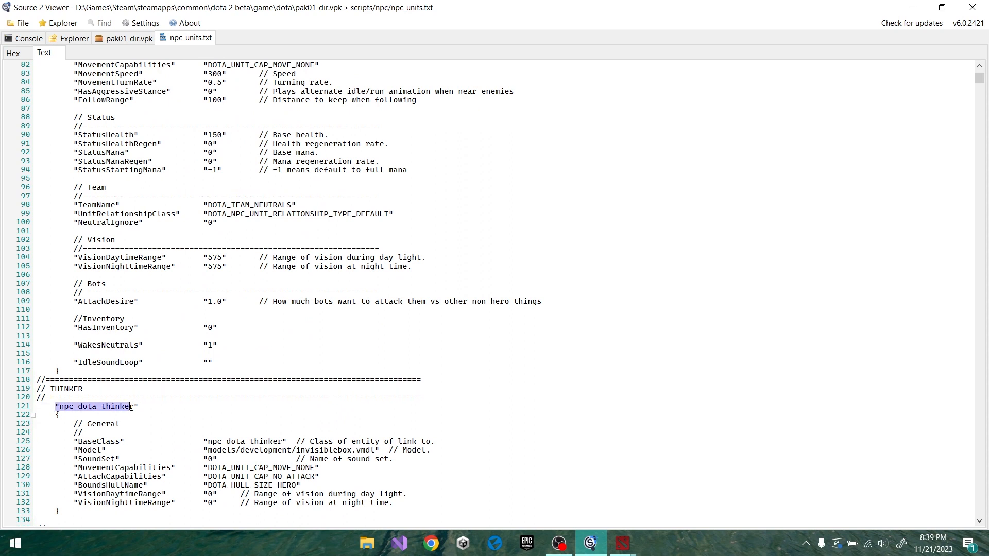
{"action": "left_click_drag", "start_coordinate": [221, 320], "coordinate": [223, 314]}
{"action": "left_click", "coordinate": [205, 233]}
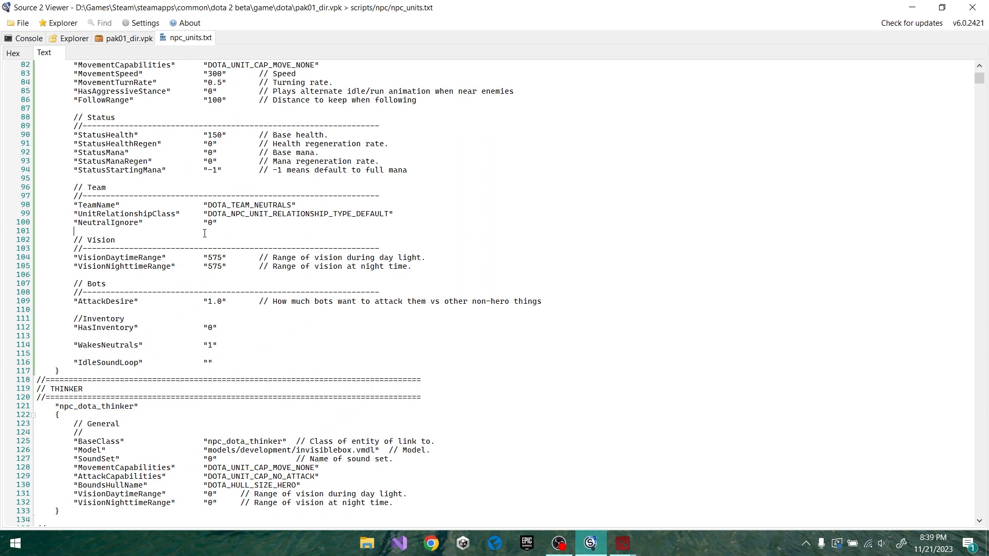
- Search npc_units.txt for "creep" and go to the Bad Ranged creep's unit name
{"action": "key", "text": "ctrl+f"}
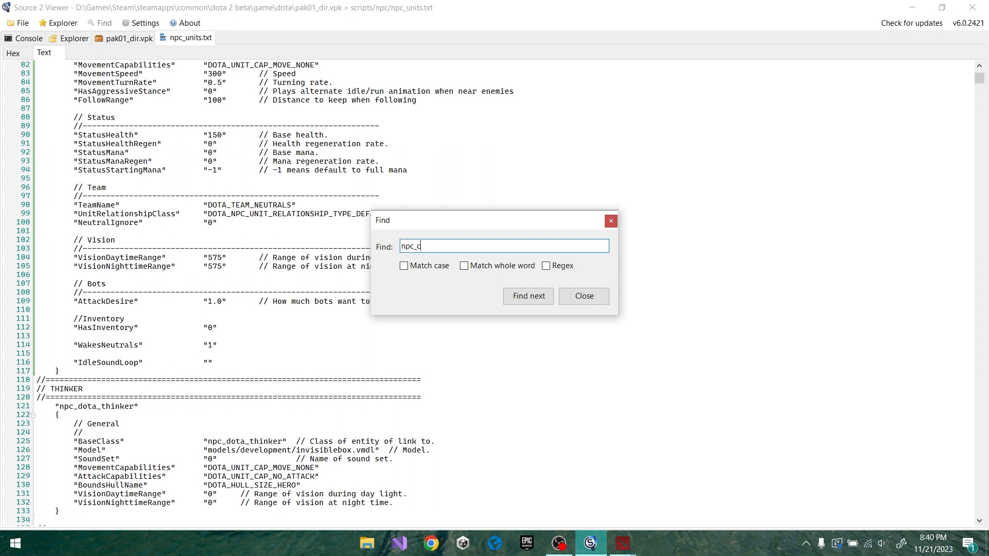
{"action": "type", "text": "p"}
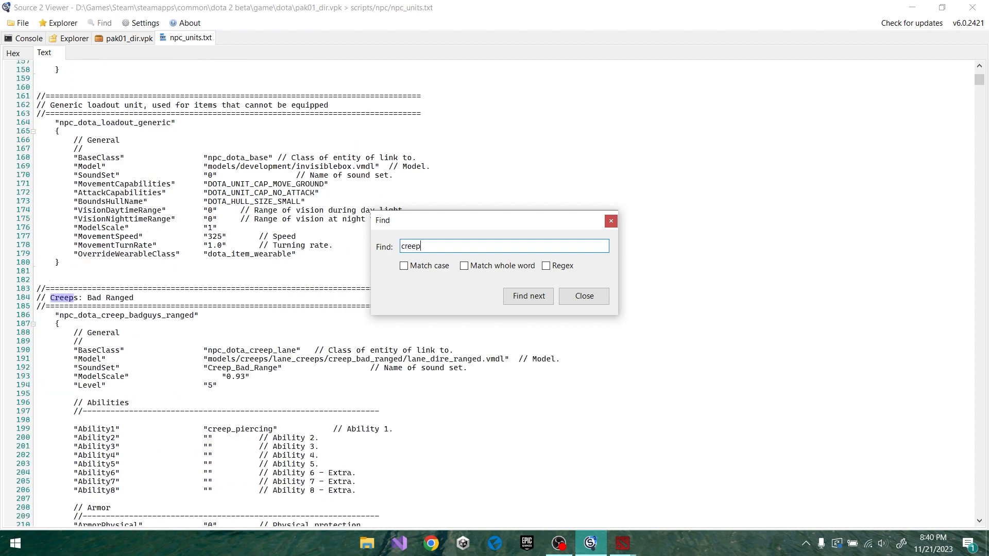
{"action": "key", "text": "Return"}
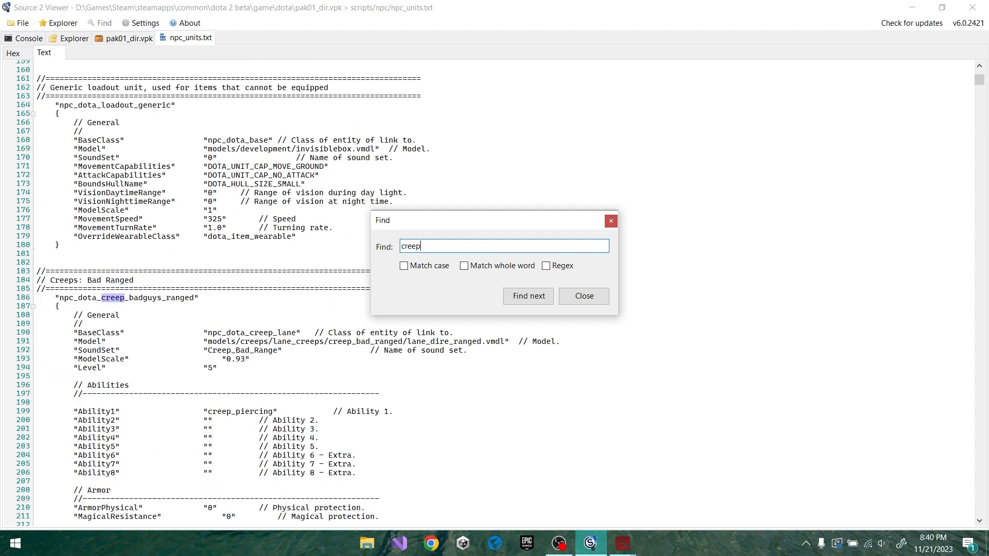
- Search npc_units.txt for "creep_goodguy" and copy the Good Melee creep's unit name, npc_dota_creep_goodguys_melee
{"action": "key", "text": "Return"}
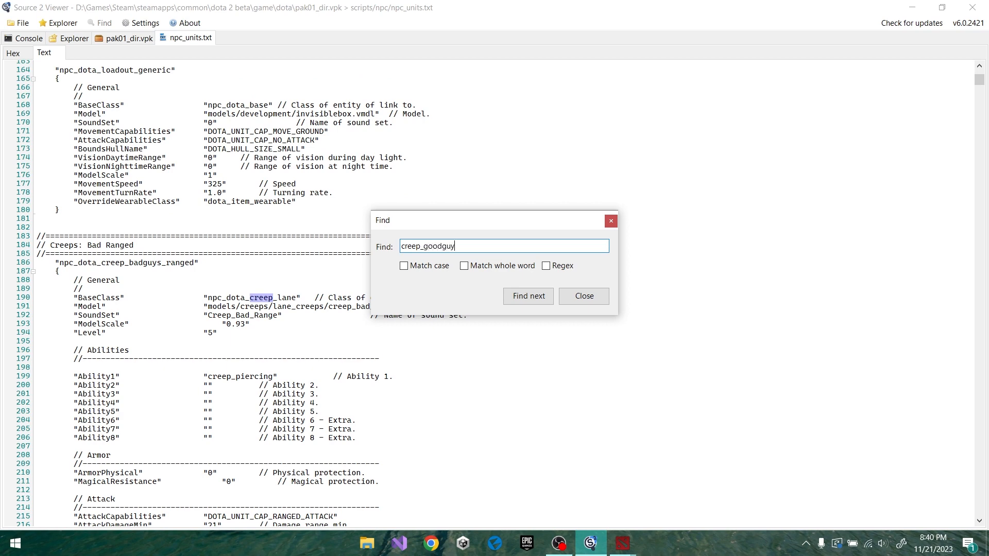
{"action": "type", "text": "_goodguy"}
{"action": "key", "text": "Return"}
{"action": "key", "text": "Return"}
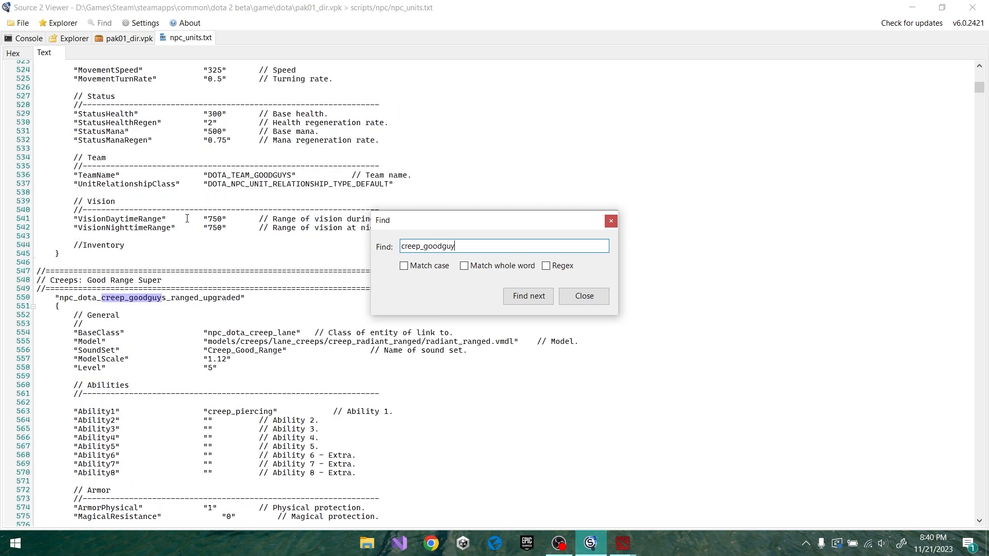
{"action": "key", "text": "Return"}
{"action": "key", "text": "Return"}
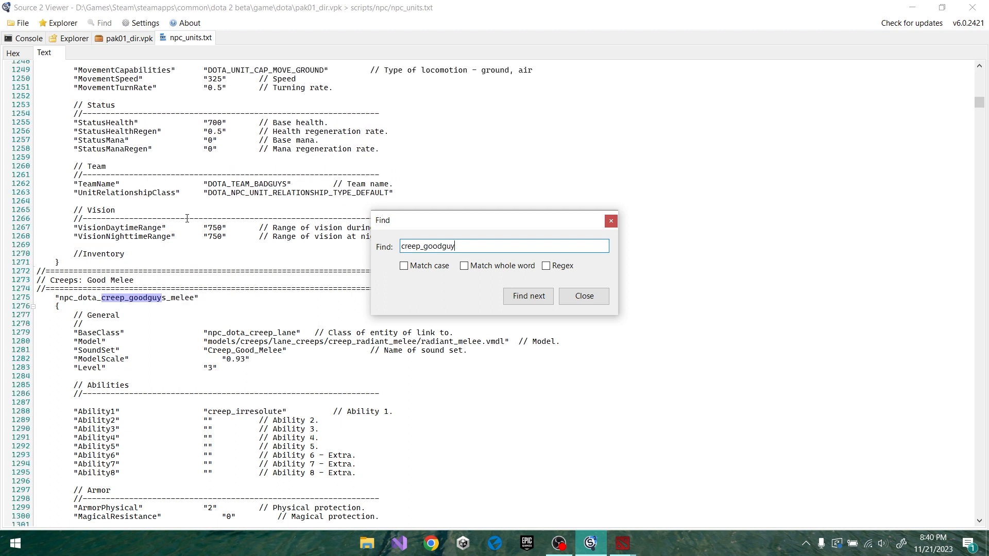
{"action": "double_click", "coordinate": [75, 298]}
{"action": "key", "text": "ctrl+c"}
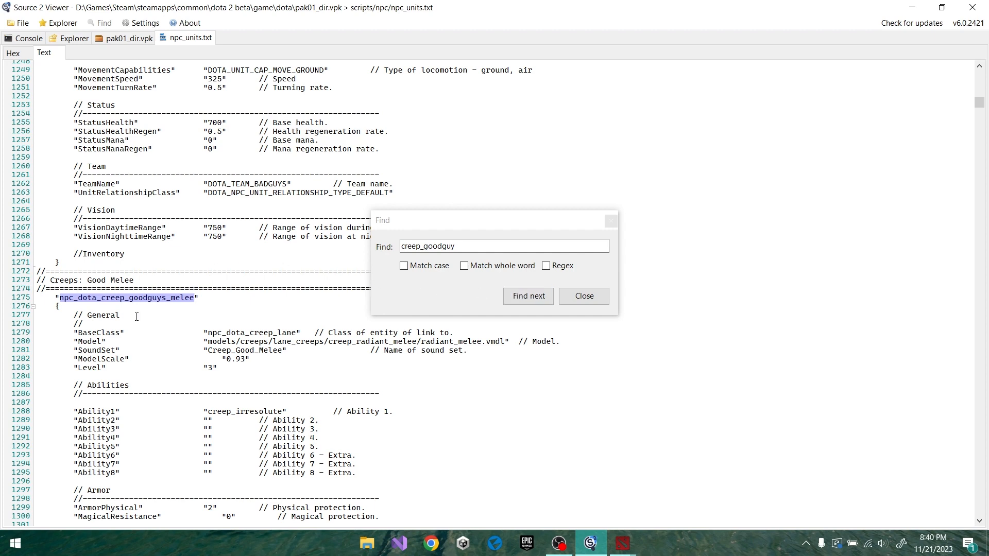
- Close the search, switch to Hammer and set the npc_dota_base entity's Unit Name to npc_dota_creep_goodguys_melee, keeping the name copied
{"action": "mouse_move", "coordinate": [622, 543]}
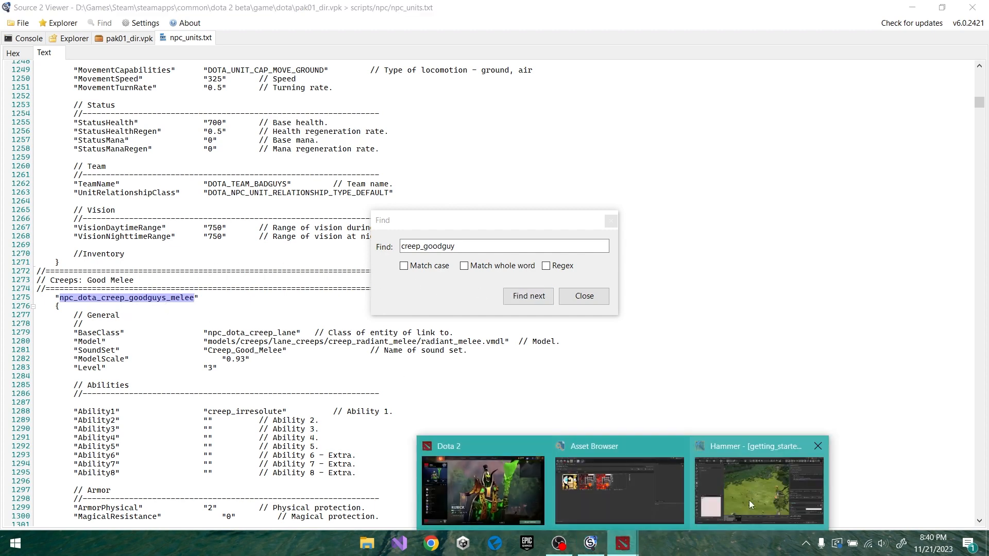
{"action": "left_click", "coordinate": [748, 499]}
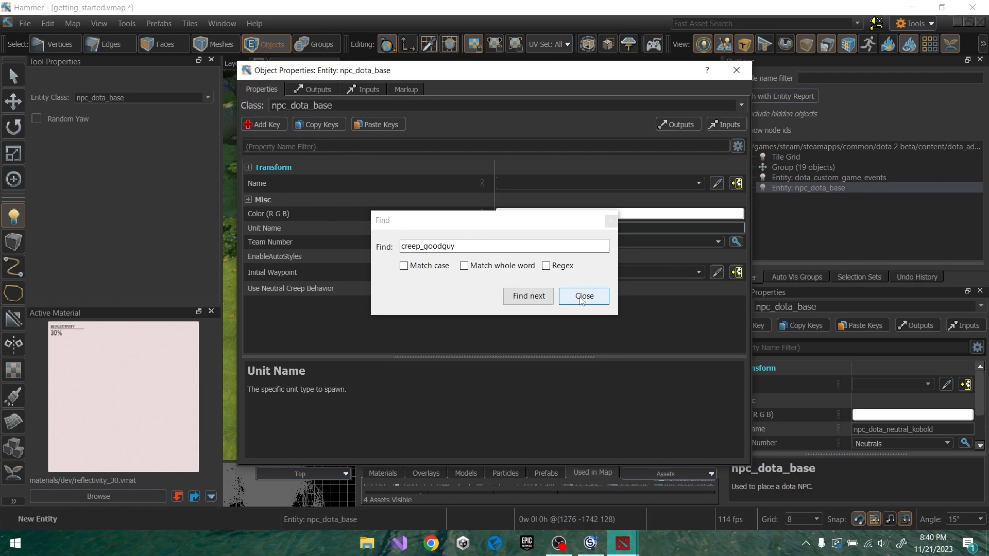
{"action": "left_click", "coordinate": [582, 297]}
{"action": "mouse_move", "coordinate": [622, 538]}
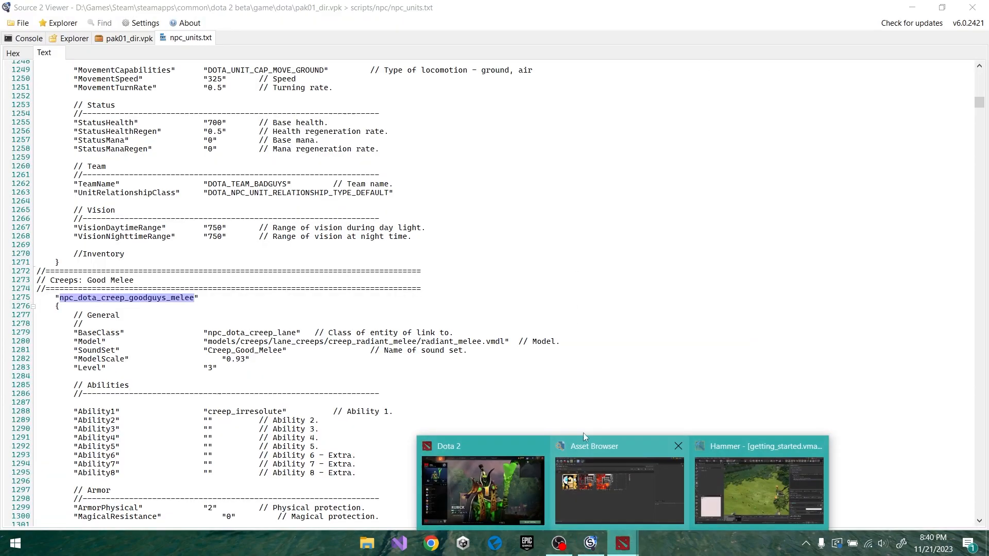
{"action": "left_click", "coordinate": [719, 470]}
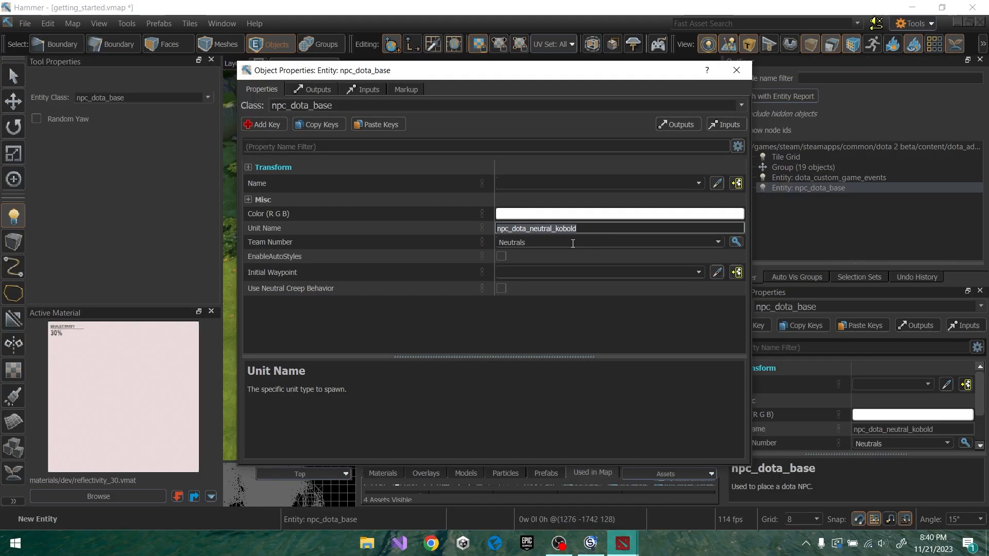
{"action": "key", "text": "ctrl+v"}
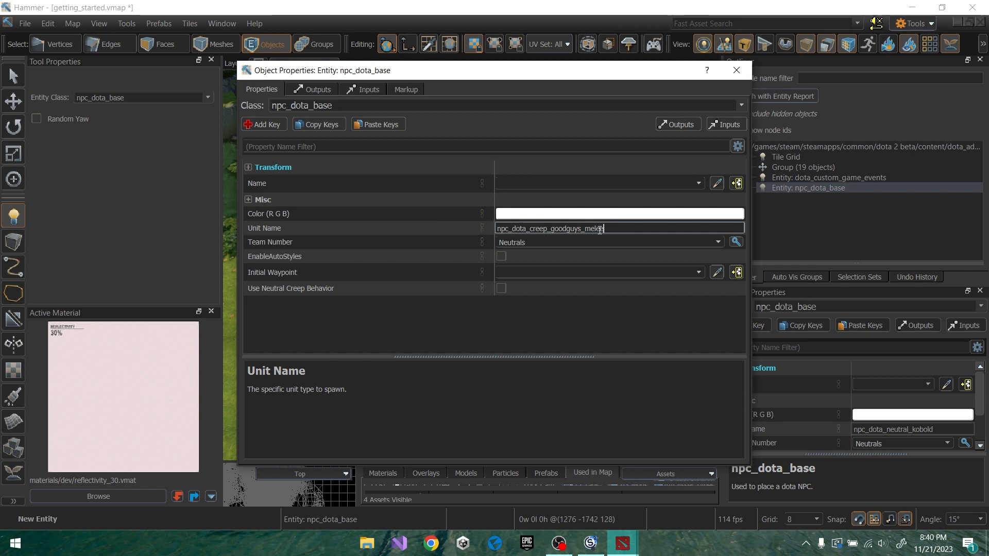
{"action": "left_click_drag", "start_coordinate": [615, 232], "coordinate": [505, 228]}
{"action": "key", "text": "ctrl+c"}
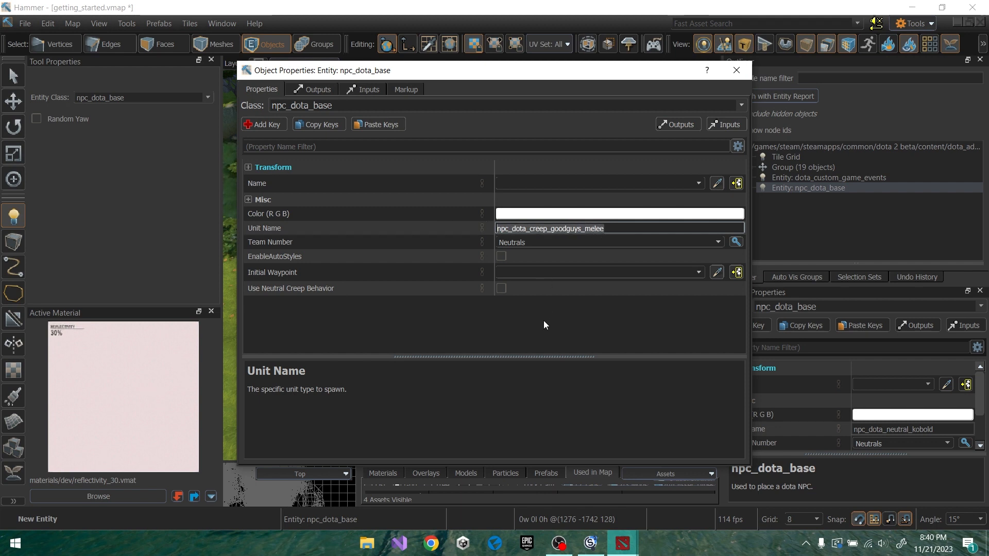
{"action": "left_click", "coordinate": [621, 226]}
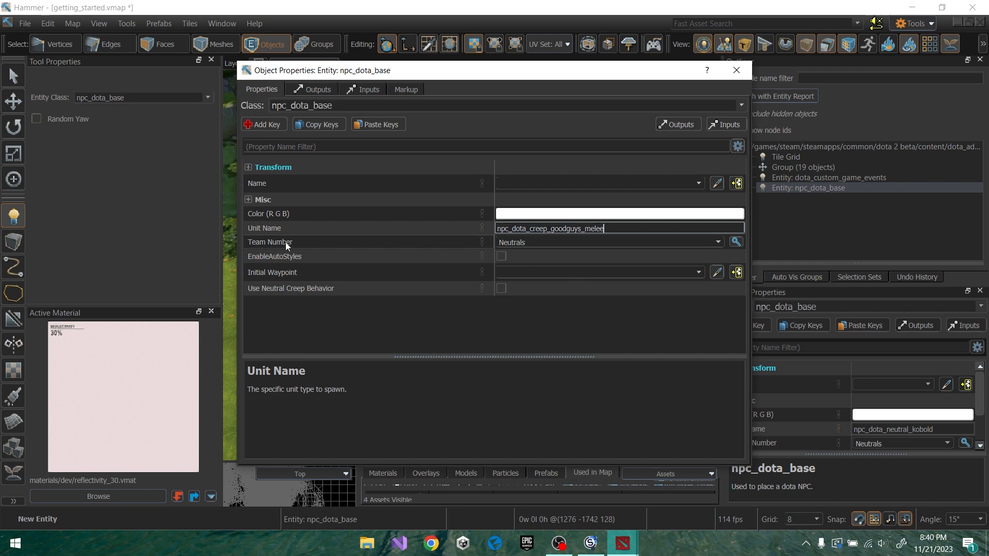
- Assign the goodguys melee creep to the Good Guys team, save the map and close the entity's properties
{"action": "left_click", "coordinate": [717, 242]}
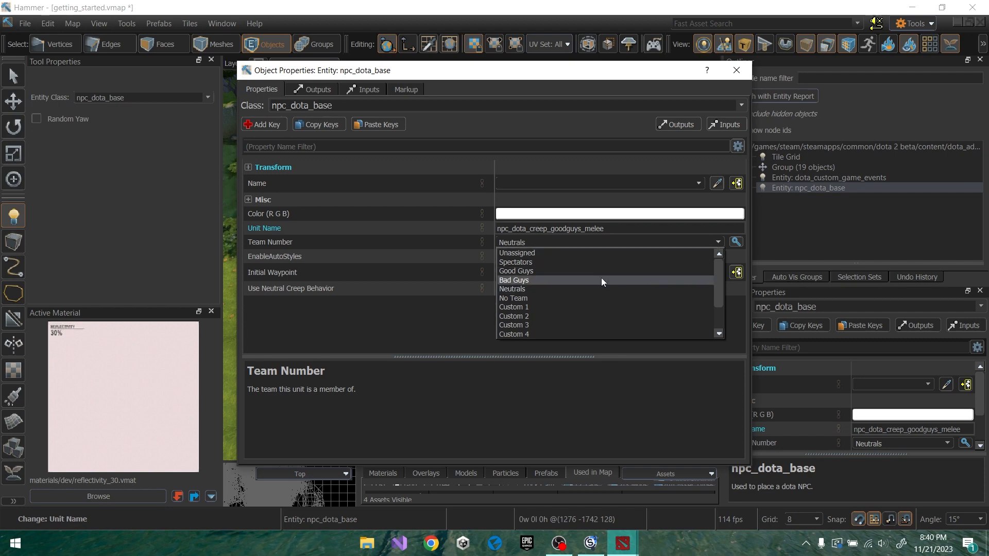
{"action": "left_click", "coordinate": [524, 271]}
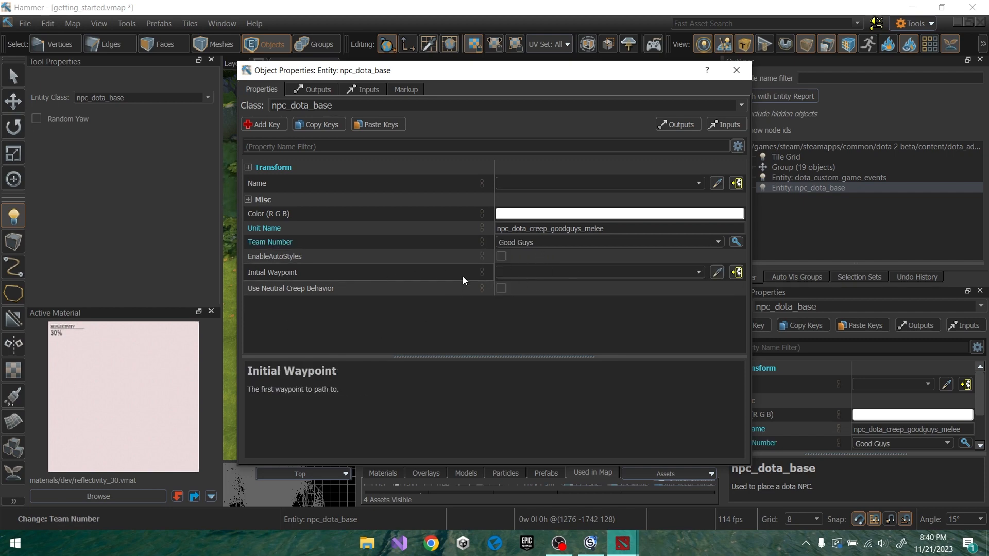
{"action": "key", "text": "ctrl+s"}
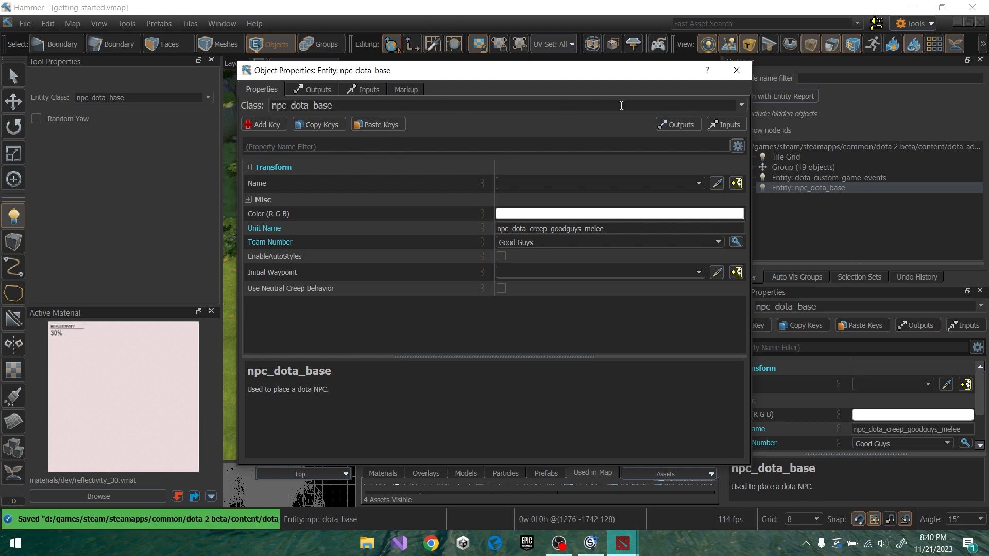
{"action": "left_click", "coordinate": [737, 72]}
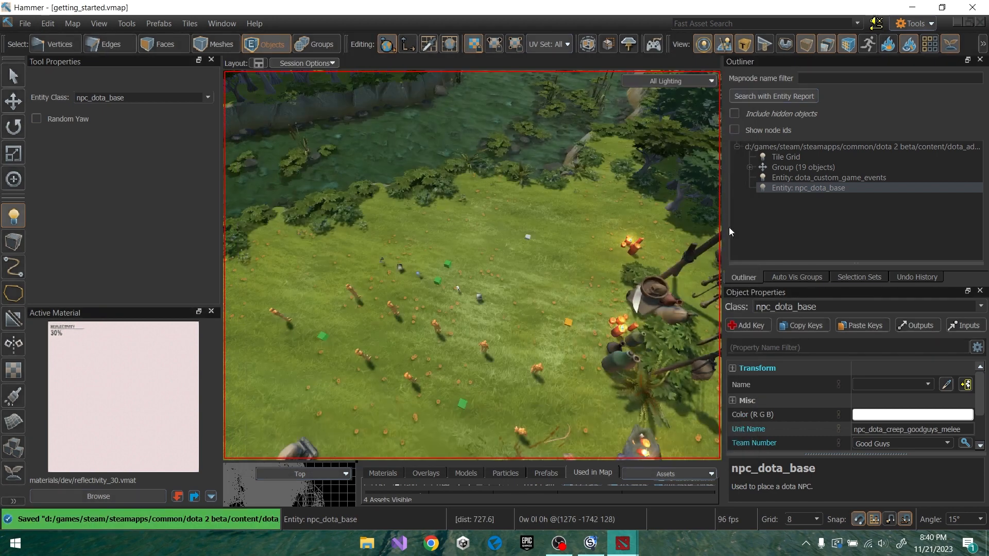
- Place a second npc_dota_base entity on the grass near the first and set its Unit Name to npc_dota_creep_badguys_melee
{"action": "left_click", "coordinate": [584, 272]}
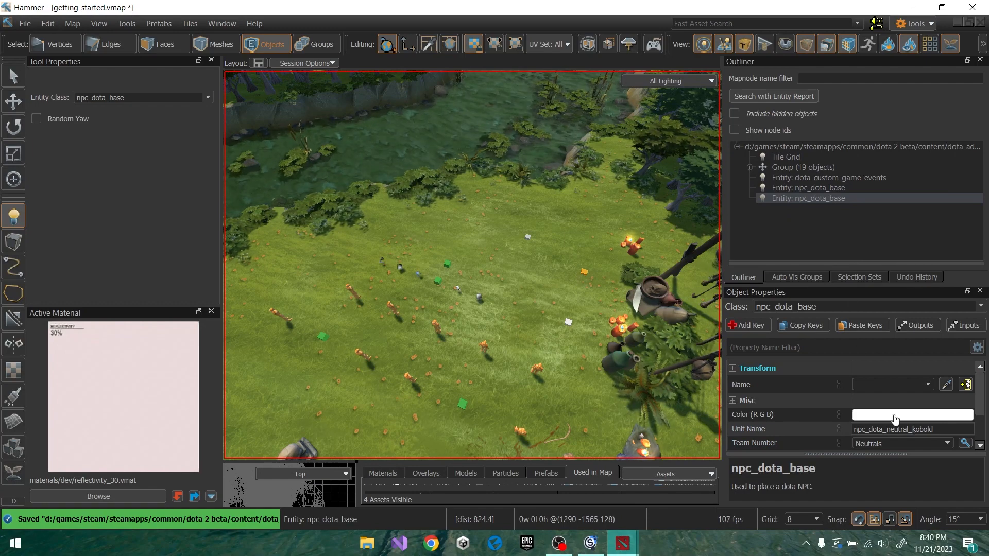
{"action": "double_click", "coordinate": [839, 199]}
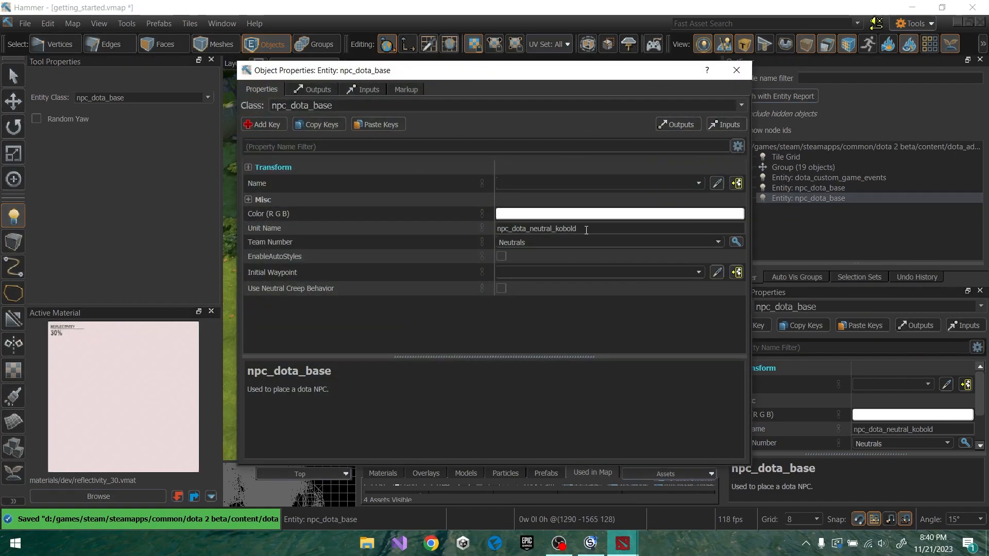
{"action": "left_click_drag", "start_coordinate": [586, 230], "coordinate": [505, 229]}
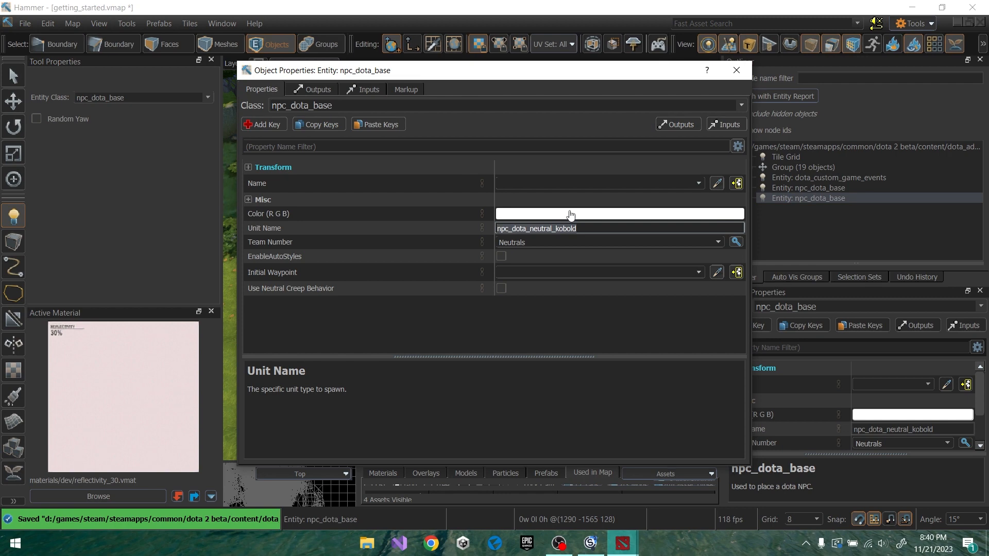
{"action": "key", "text": "ctrl+v"}
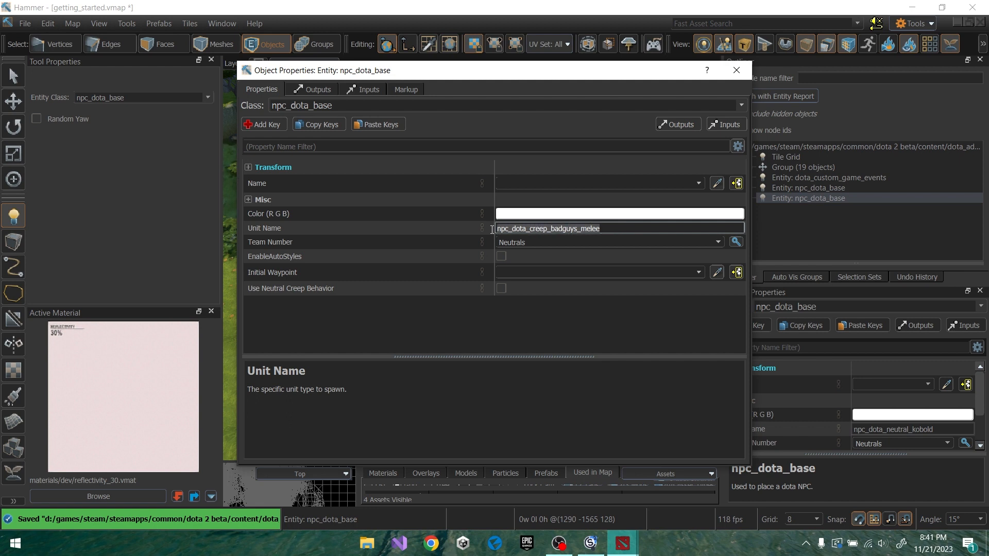
{"action": "left_click", "coordinate": [555, 230]}
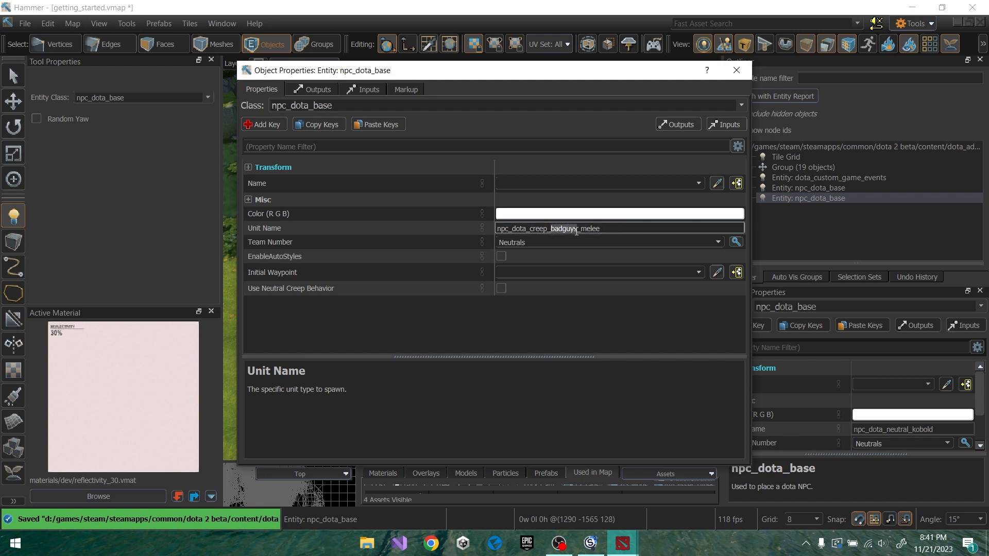
- Assign the badguys melee creep to the Bad Guys team, save the map and close its properties
{"action": "left_click", "coordinate": [717, 242]}
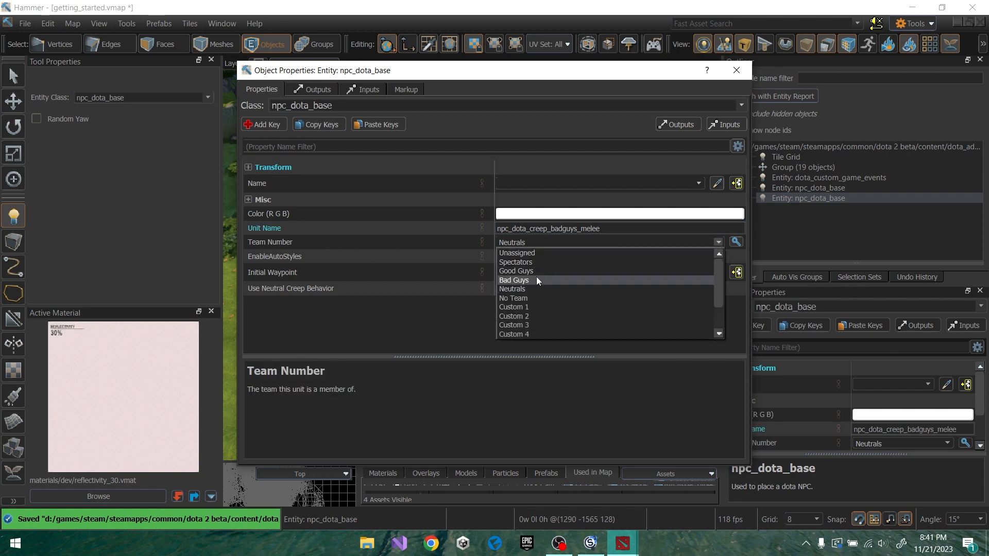
{"action": "left_click", "coordinate": [514, 280]}
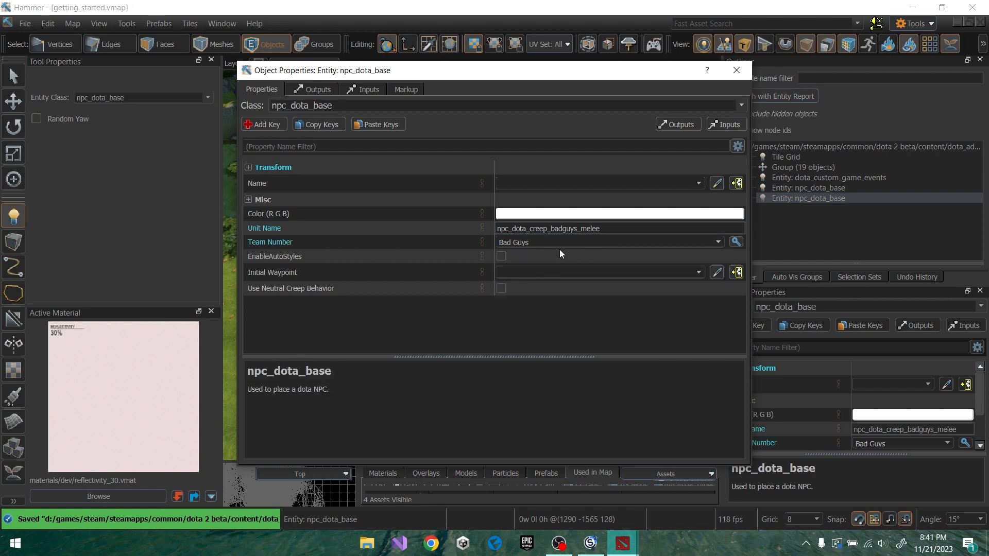
{"action": "left_click", "coordinate": [737, 70]}
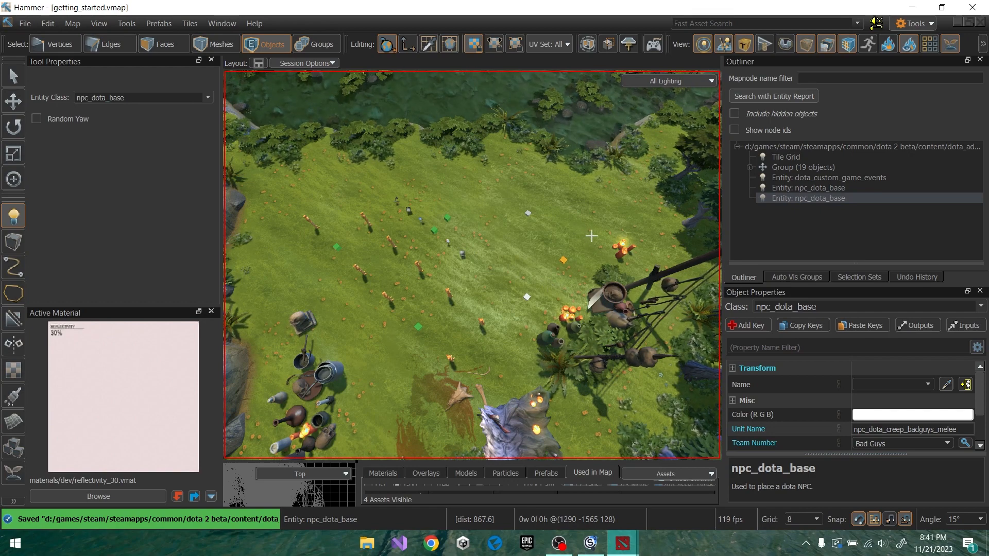
- Choose the npc_dota_building entity class and place one building entity in the river area beyond the grass
{"action": "right_click_drag", "start_coordinate": [509, 273], "coordinate": [510, 201]}
{"action": "key", "text": "w"}
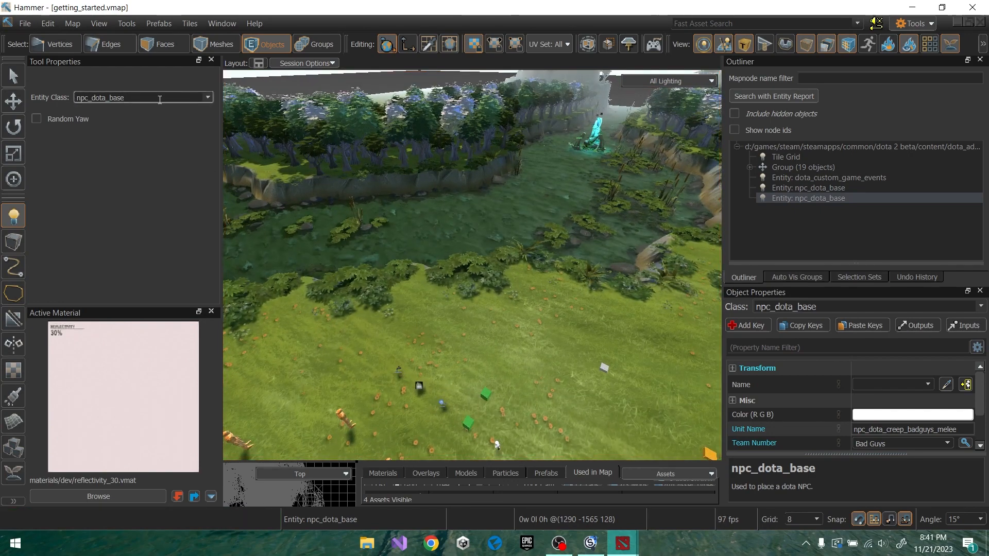
{"action": "left_click", "coordinate": [208, 98]}
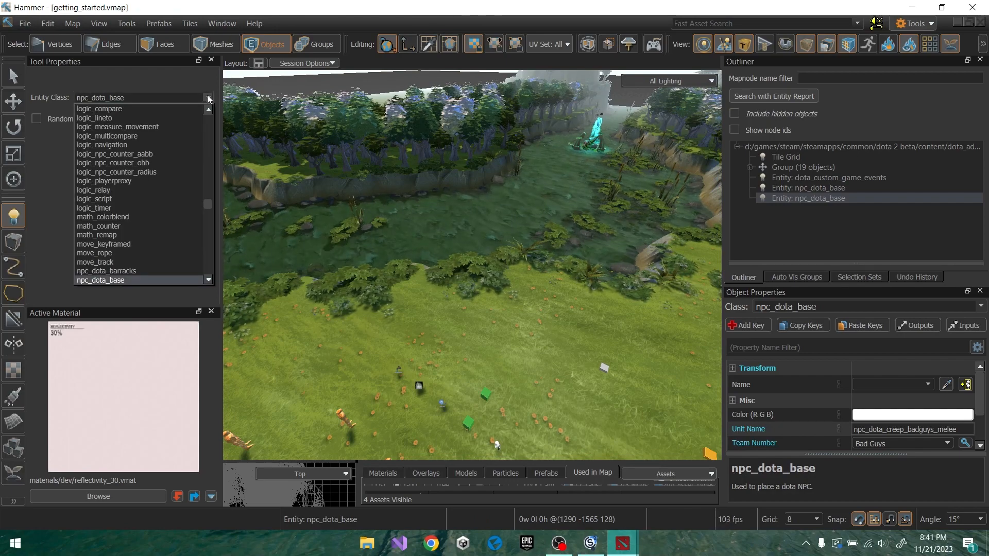
{"action": "scroll", "coordinate": [212, 278], "scroll_direction": "down", "scroll_amount": 5}
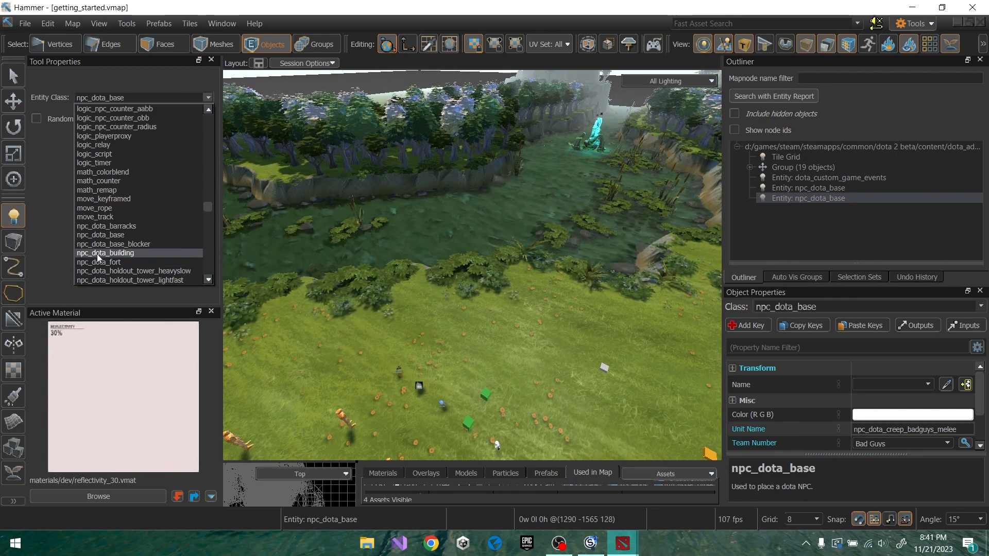
{"action": "left_click", "coordinate": [116, 253]}
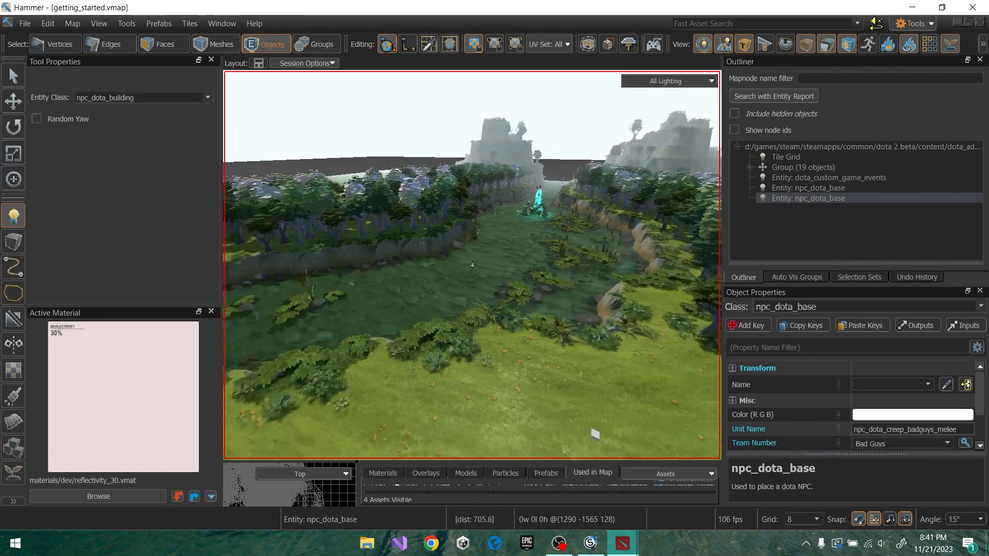
{"action": "left_click", "coordinate": [385, 270]}
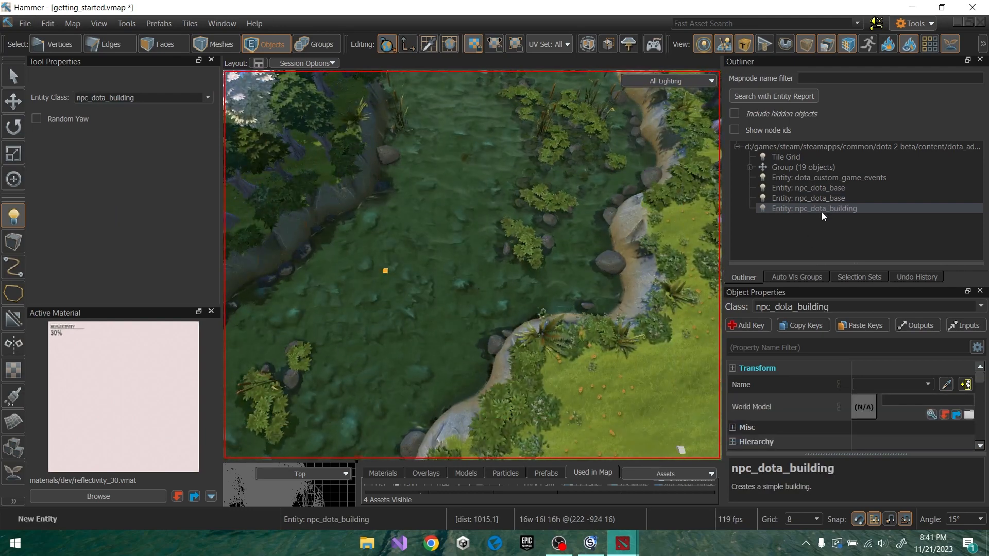
- Set the building entity's World Model to good_barracks_melee002_lvl2.vmdl, filtering the models by "barrack"
{"action": "double_click", "coordinate": [820, 209]}
{"action": "mouse_move", "coordinate": [739, 229]}
{"action": "left_mouse_down"}
{"action": "mouse_move", "coordinate": [727, 310]}
{"action": "mouse_move", "coordinate": [737, 335]}
{"action": "mouse_move", "coordinate": [724, 225]}
{"action": "left_mouse_up"}
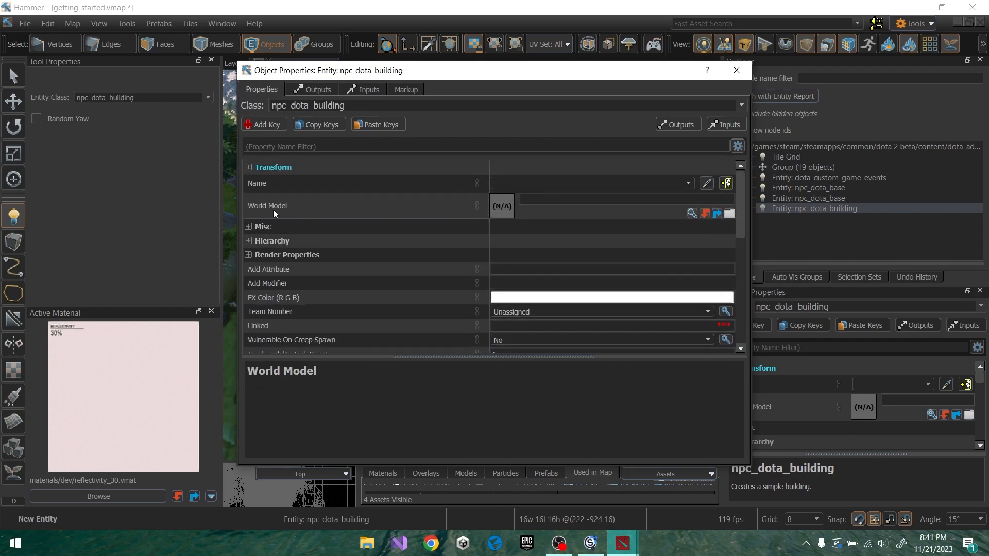
{"action": "left_click", "coordinate": [691, 213]}
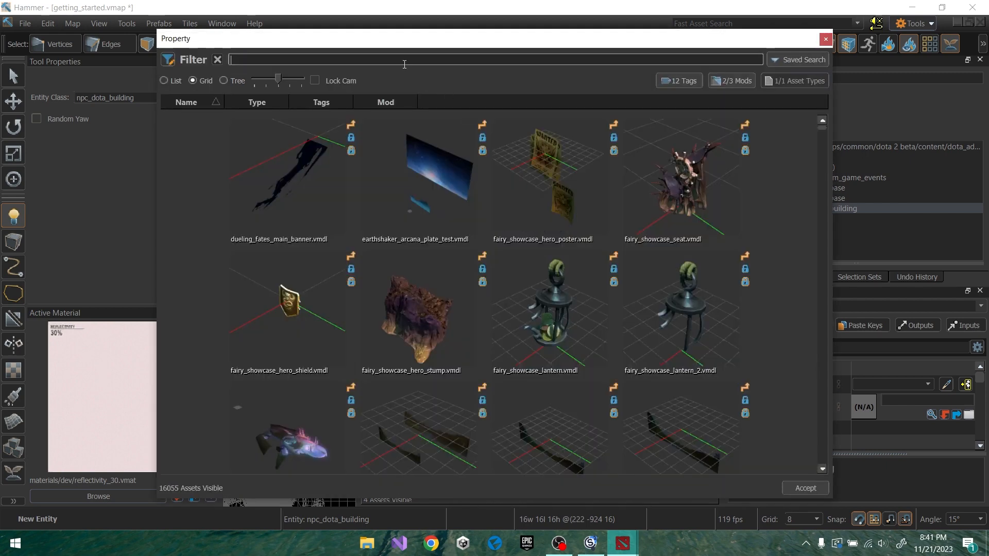
{"action": "type", "text": "barrac"}
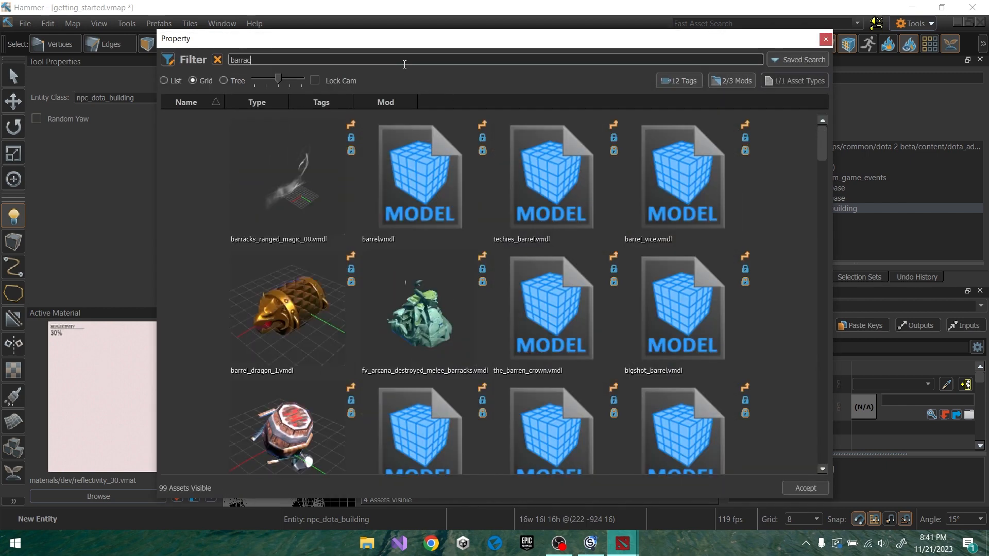
{"action": "type", "text": "k"}
{"action": "scroll", "coordinate": [601, 169], "scroll_direction": "down", "scroll_amount": 10}
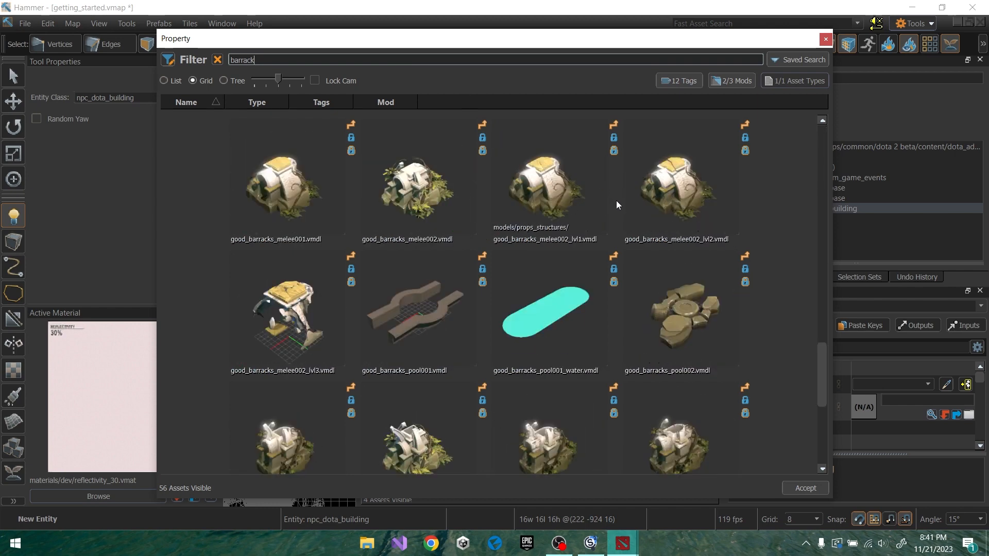
{"action": "left_click_drag", "start_coordinate": [821, 382], "coordinate": [815, 364]}
{"action": "scroll", "coordinate": [813, 364], "scroll_direction": "up", "scroll_amount": 1}
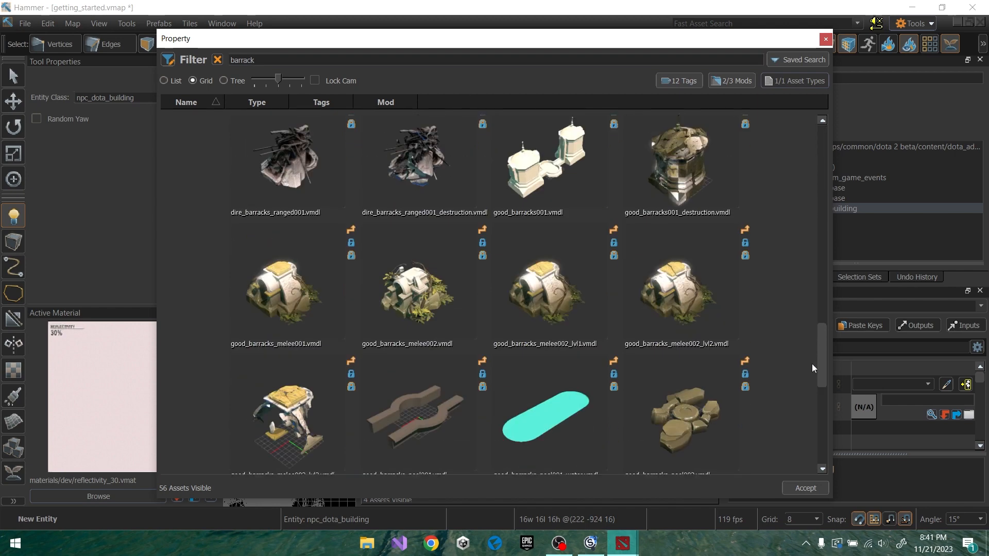
{"action": "left_click", "coordinate": [678, 292]}
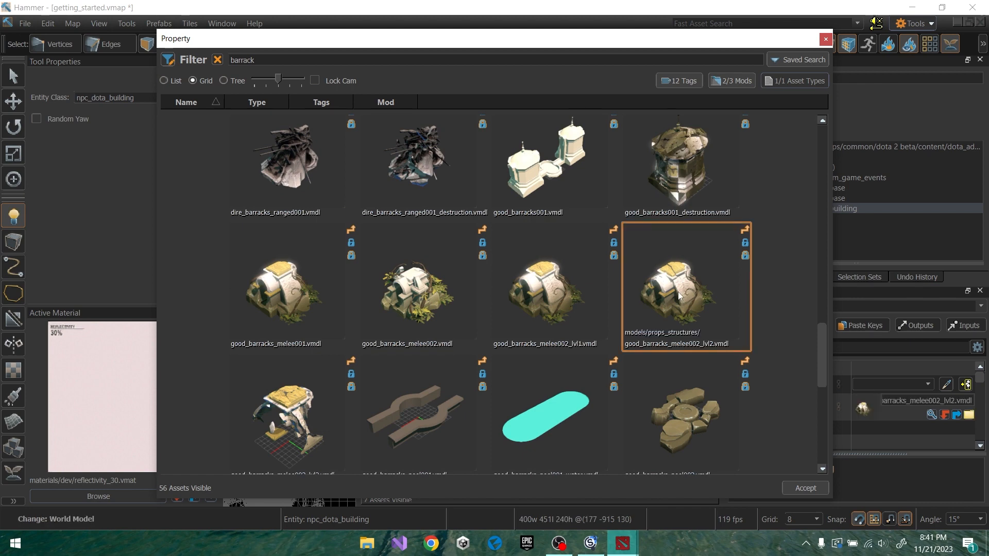
{"action": "left_click", "coordinate": [789, 485]}
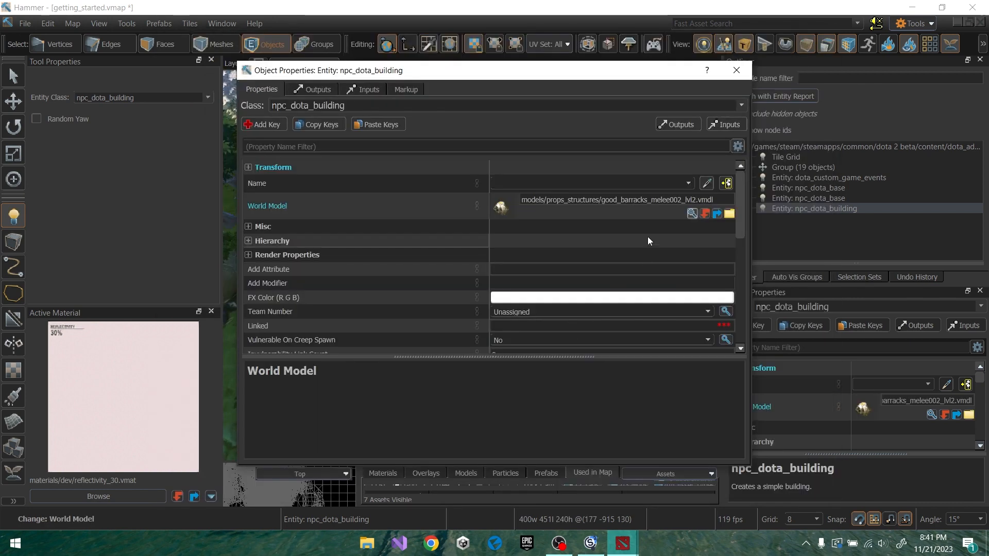
- Close the building entity's properties and save the map
{"action": "left_click", "coordinate": [742, 73]}
{"action": "key", "text": "ctrl+s"}
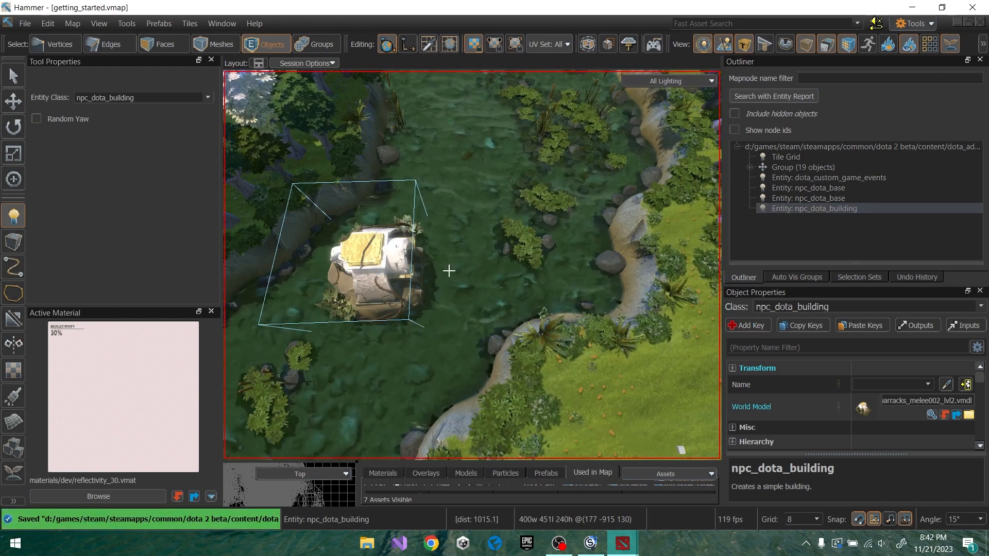
{"action": "right_click_drag", "start_coordinate": [434, 281], "coordinate": [456, 293]}
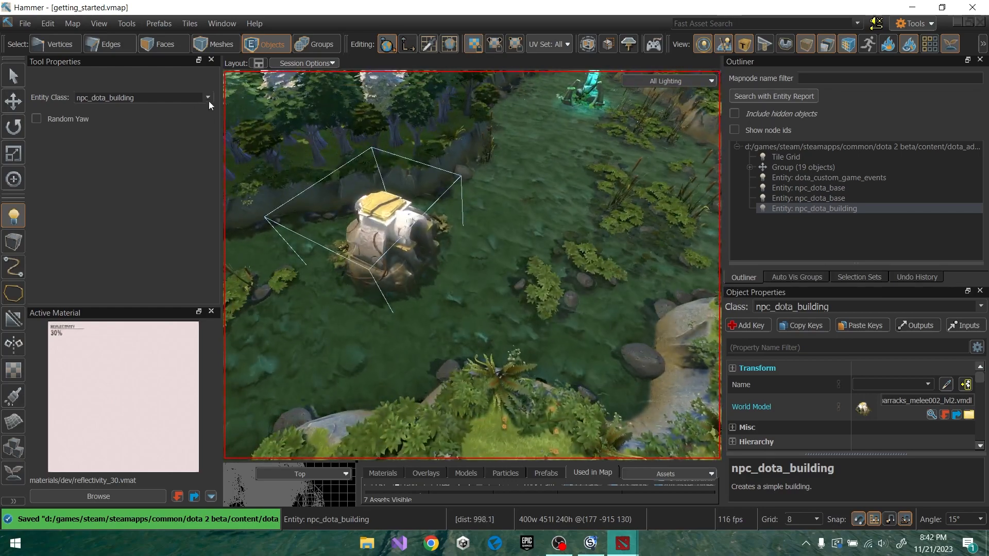
- Choose the ent_dota_tree entity class and place one tree entity in the river near the barracks building
{"action": "left_click", "coordinate": [181, 97]}
{"action": "type", "text": "tree"}
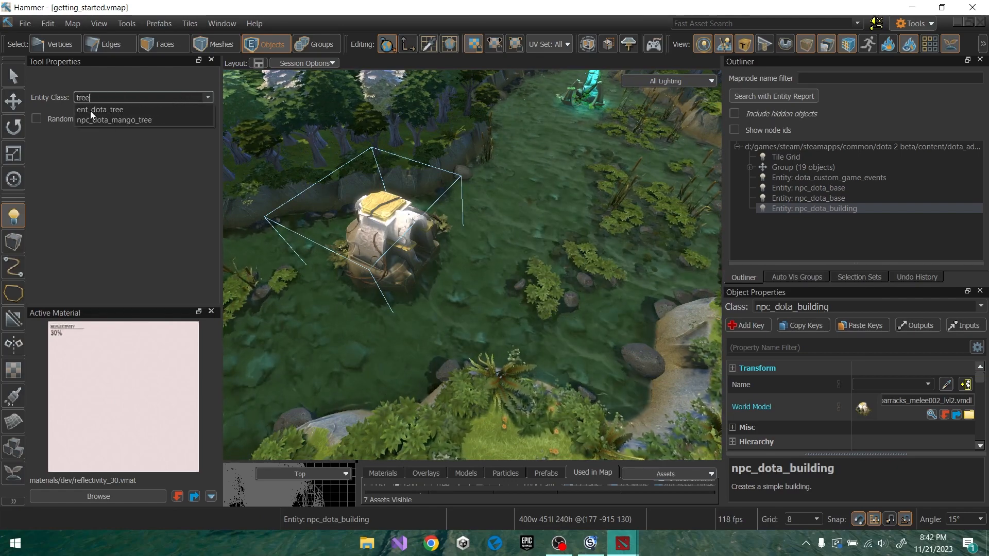
{"action": "left_click", "coordinate": [107, 111]}
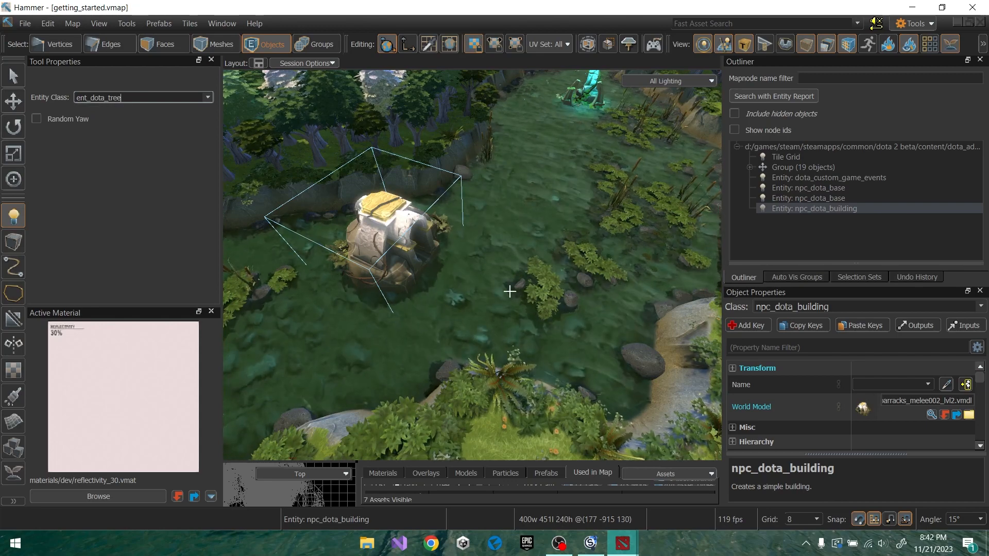
{"action": "key", "text": "z"}
{"action": "right_click_drag", "start_coordinate": [473, 265], "coordinate": [551, 285]}
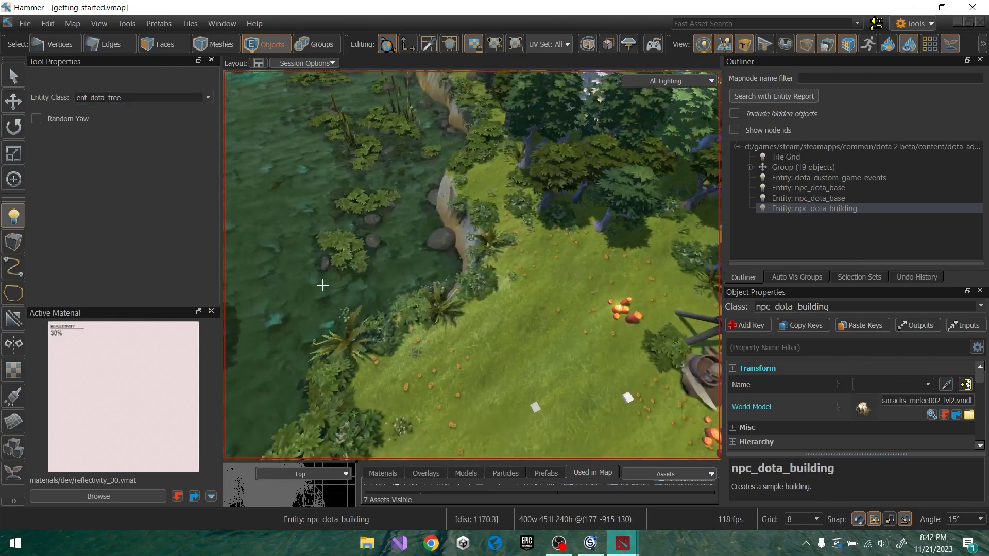
{"action": "left_click", "coordinate": [309, 268]}
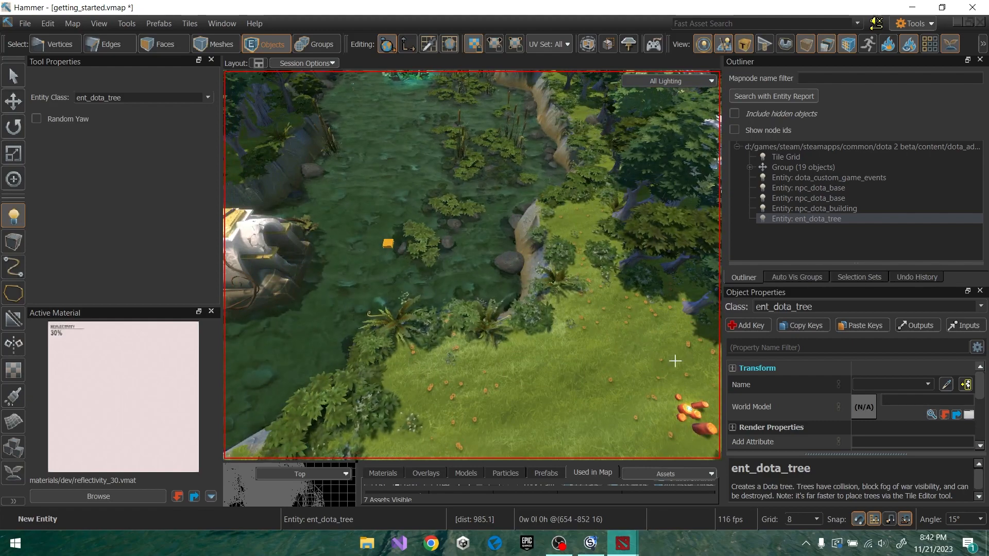
- Set the tree entity's World Model to journey_armandpine_02_inspector.vmdl, filtering the models by "tree", and save the map
{"action": "left_click", "coordinate": [931, 414]}
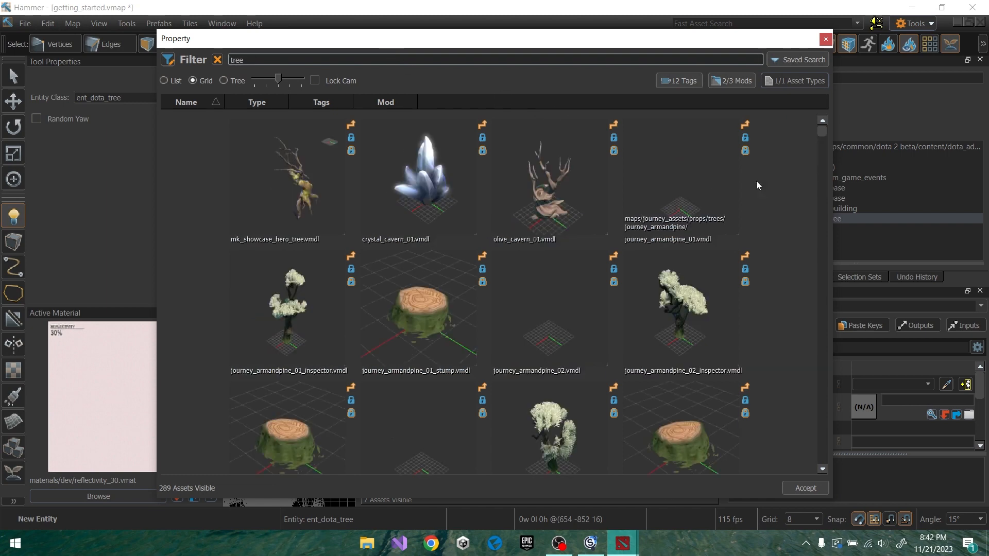
{"action": "double_click", "coordinate": [696, 309]}
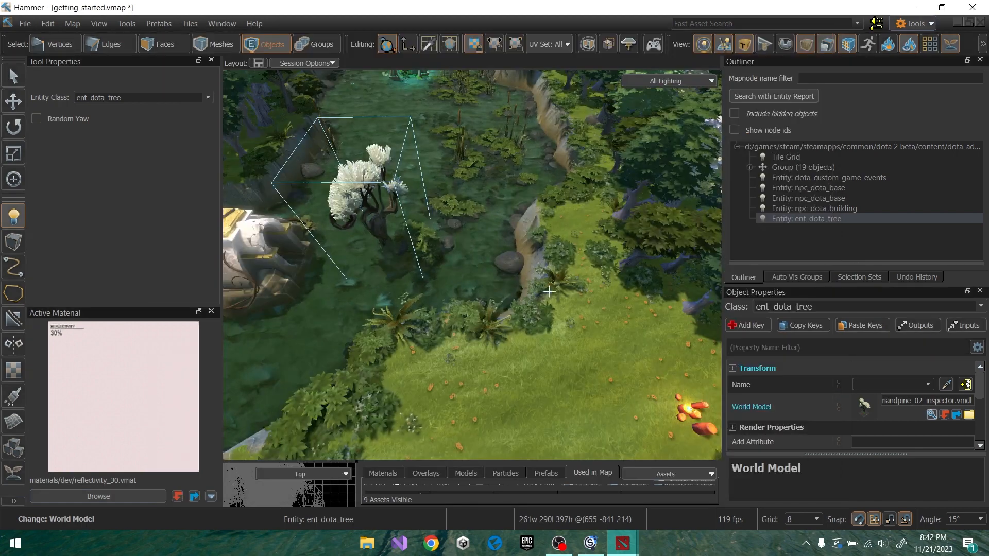
{"action": "key", "text": "z"}
{"action": "key", "text": "ctrl+s"}
{"action": "key", "text": "w"}
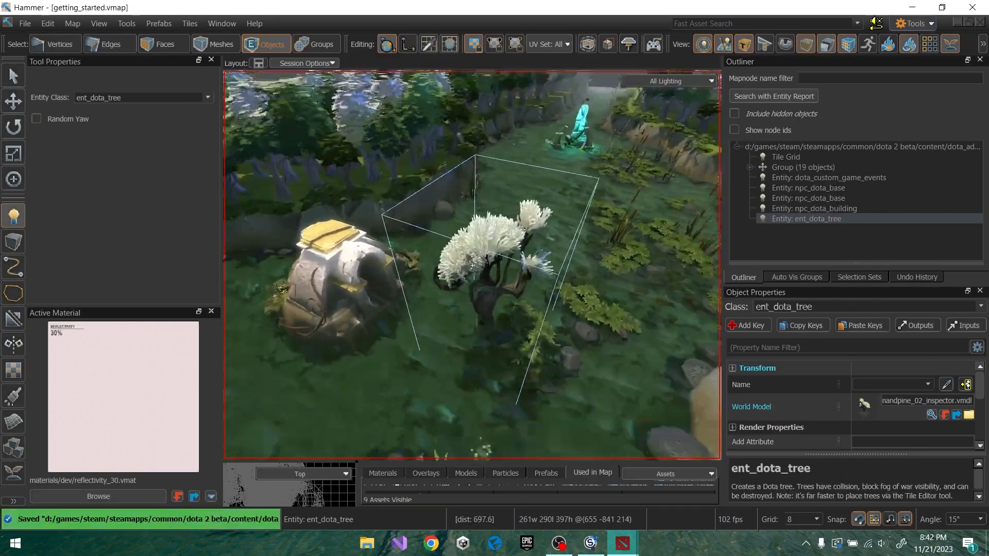
{"action": "key", "text": "s"}
{"action": "key", "text": "z"}
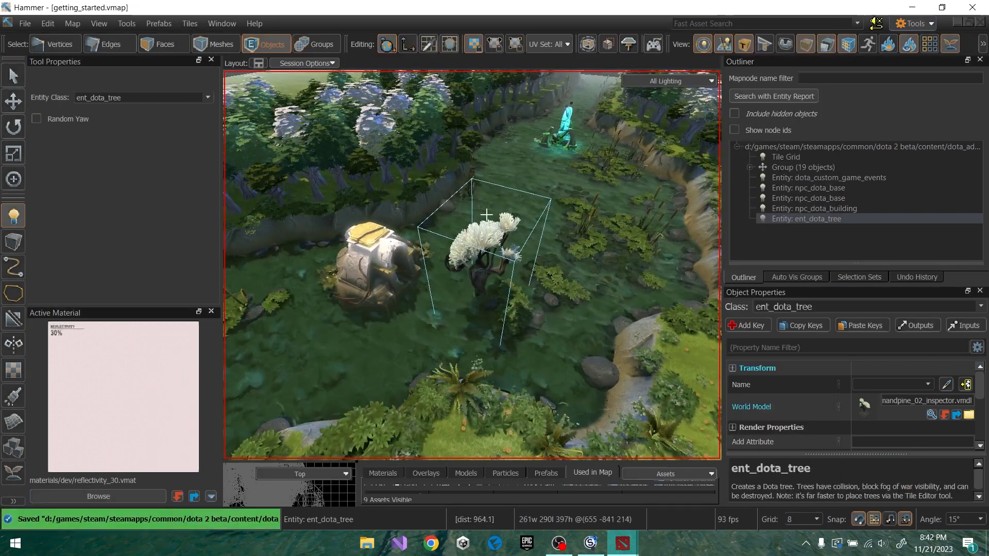
- Choose the info_overlay entity class and place one overlay on the dirt path
{"action": "left_click", "coordinate": [135, 100]}
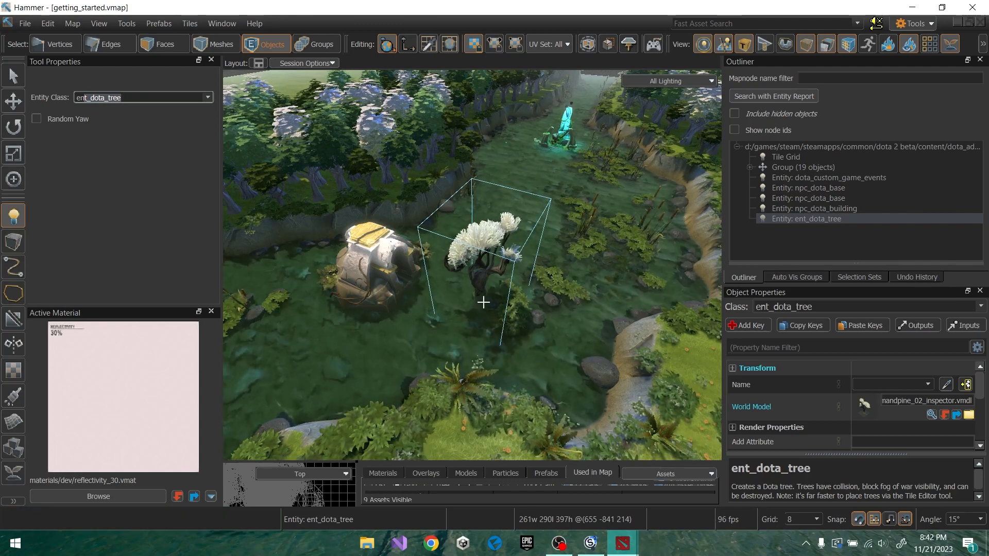
{"action": "right_click_drag", "start_coordinate": [498, 293], "coordinate": [472, 265]}
{"action": "right_click_drag", "start_coordinate": [516, 352], "coordinate": [472, 265]}
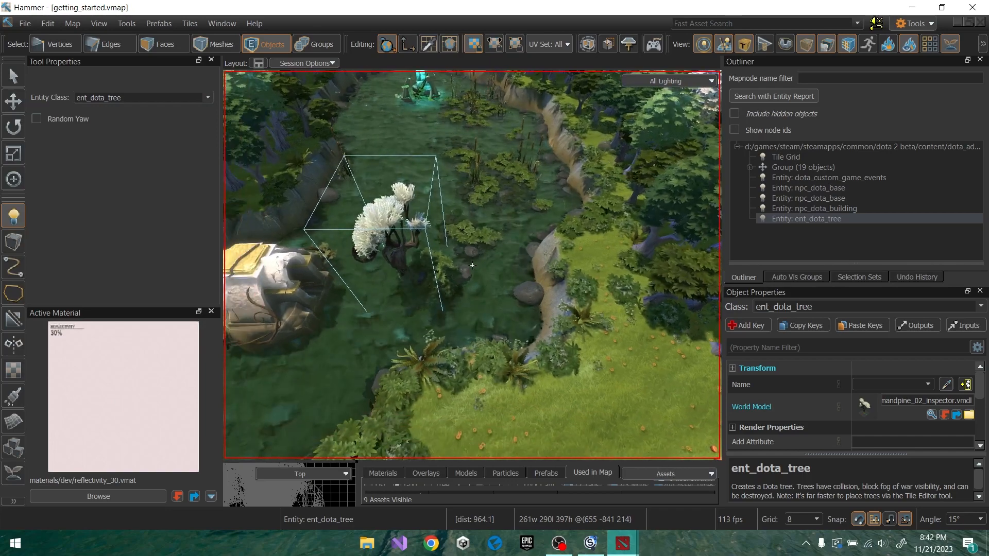
{"action": "right_click_drag", "start_coordinate": [402, 227], "coordinate": [472, 266]}
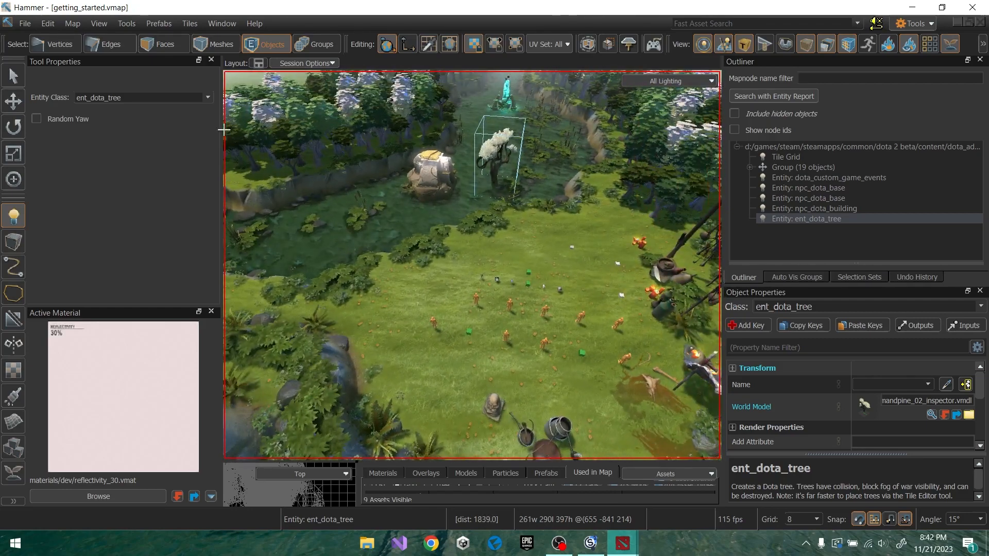
{"action": "left_click_drag", "start_coordinate": [151, 93], "coordinate": [78, 95]}
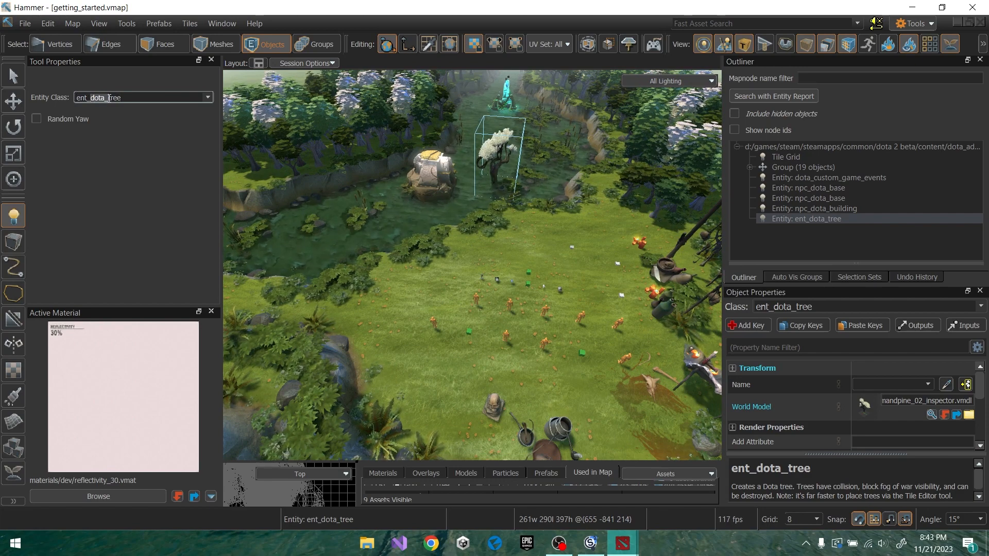
{"action": "left_click", "coordinate": [133, 97]}
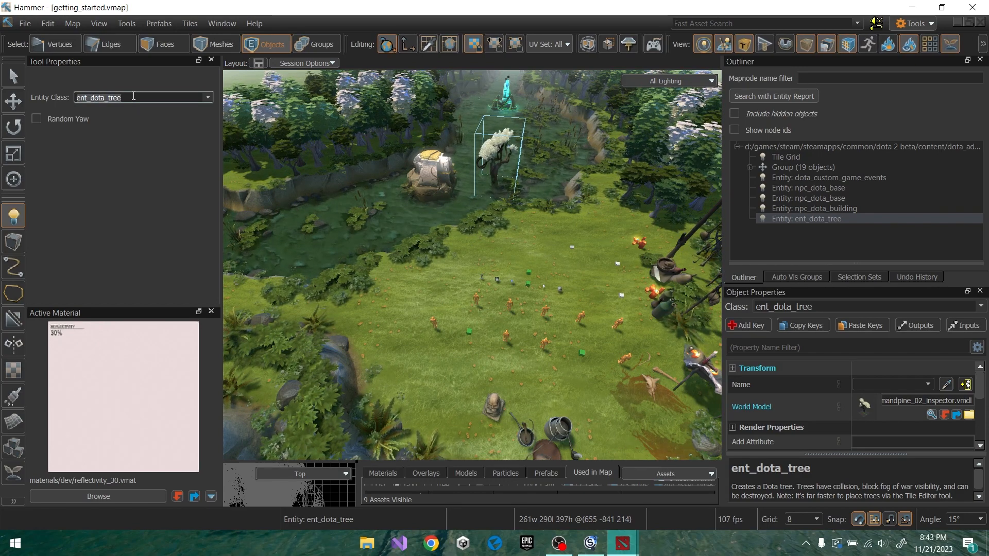
{"action": "key", "text": "ctrl+a"}
{"action": "type", "text": "overl"}
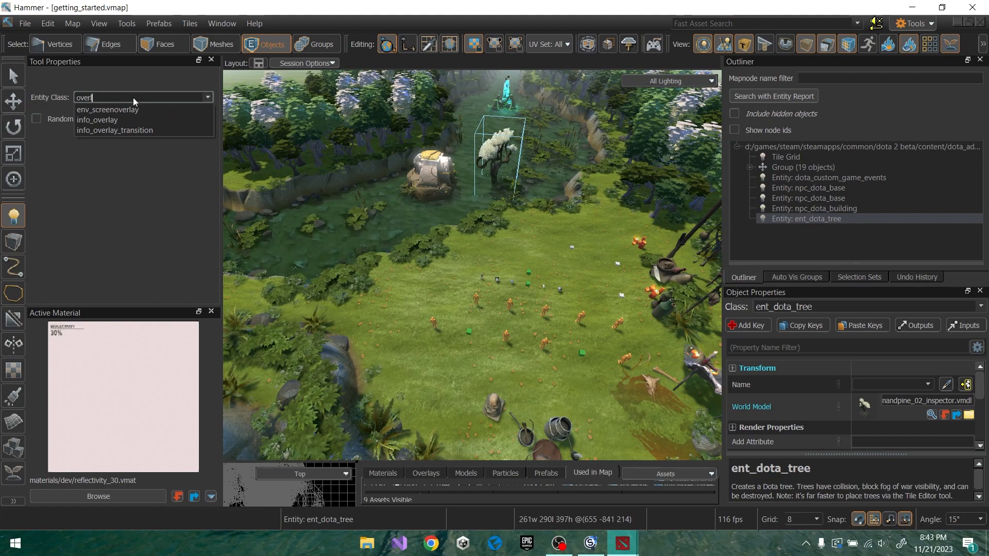
{"action": "left_click", "coordinate": [107, 120]}
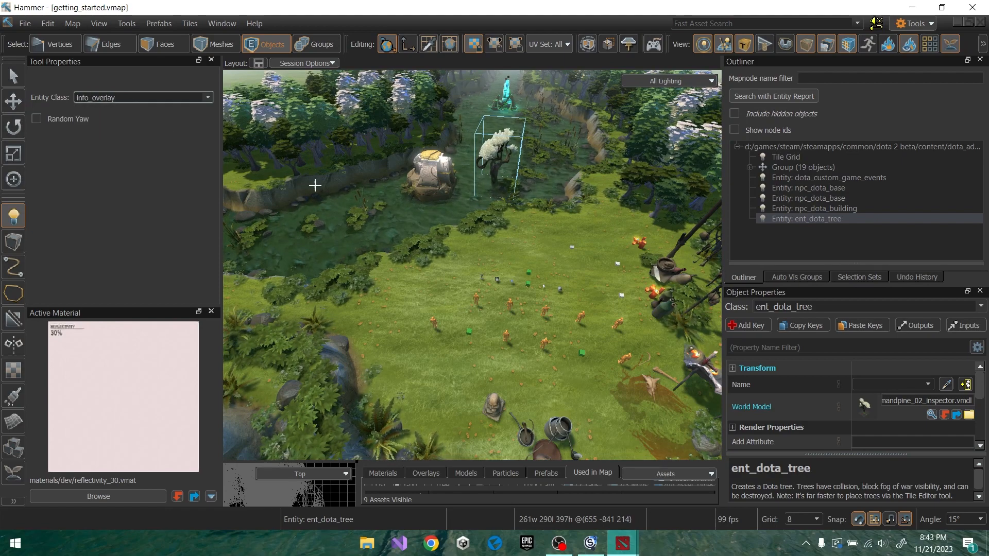
{"action": "key", "text": "w"}
{"action": "right_click_drag", "start_coordinate": [472, 265], "coordinate": [410, 270]}
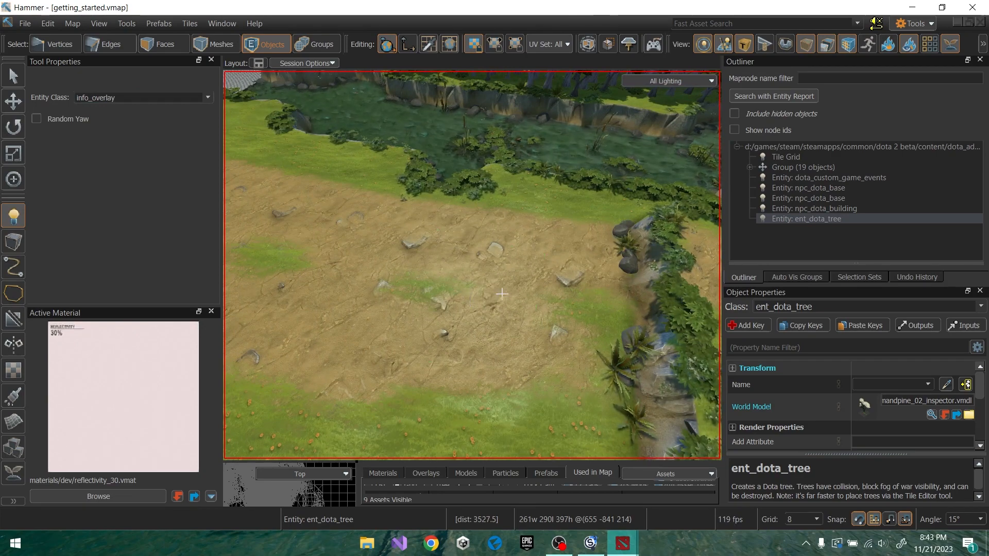
{"action": "left_click", "coordinate": [495, 288]}
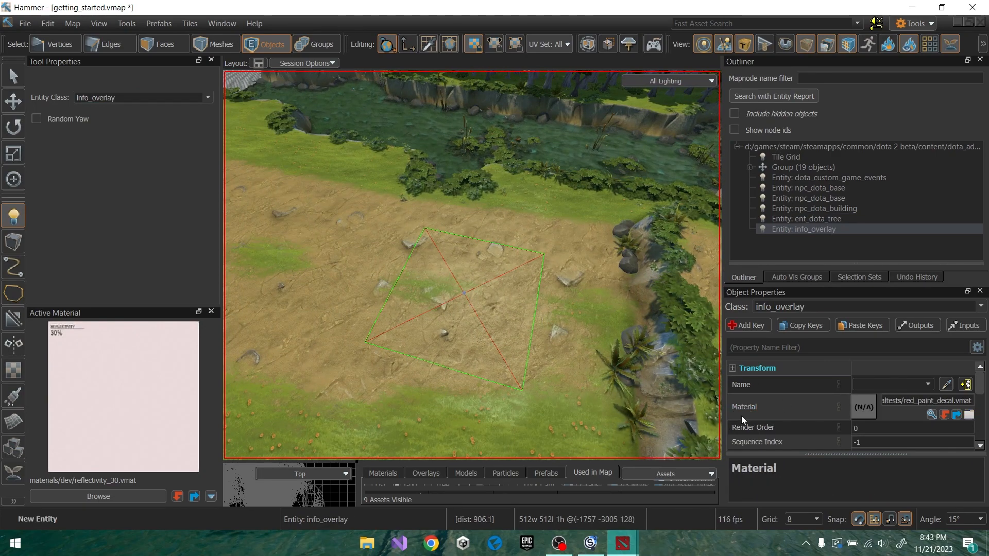
- Set the overlay's Material to furbolg_highfive_spray_proj.vmat, filtering the materials by "spray", and save the map
{"action": "mouse_move", "coordinate": [981, 393]}
{"action": "left_mouse_down"}
{"action": "mouse_move", "coordinate": [982, 409]}
{"action": "mouse_move", "coordinate": [984, 395]}
{"action": "left_mouse_up"}
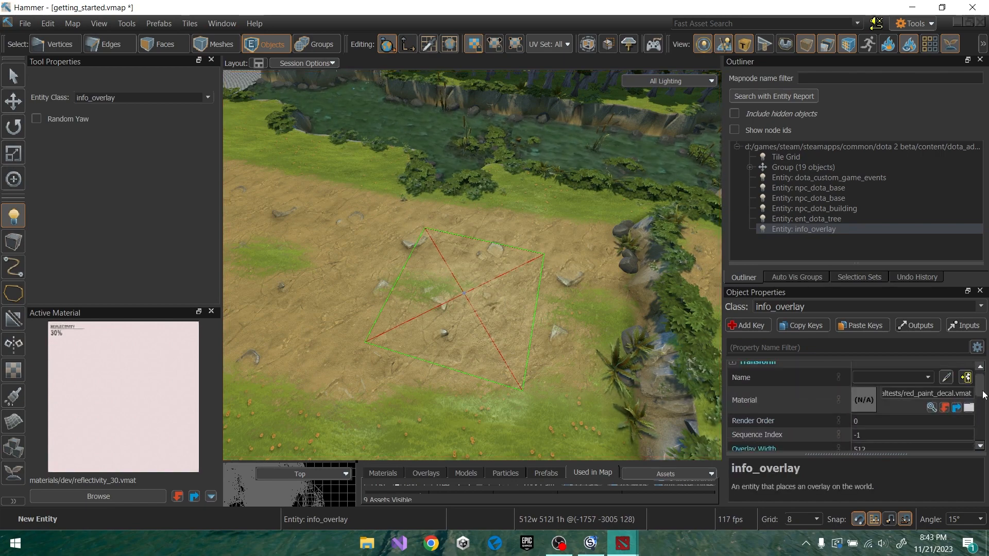
{"action": "left_click", "coordinate": [932, 407]}
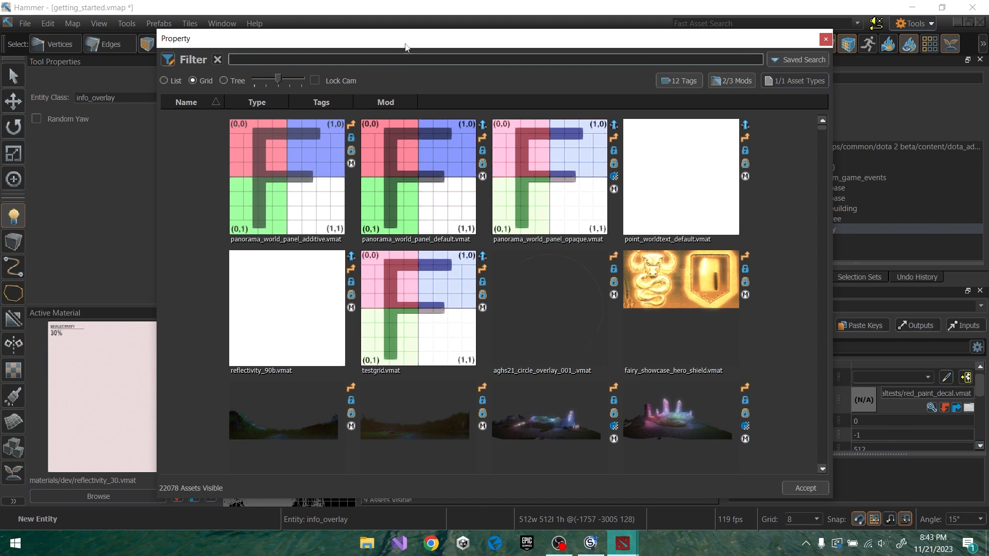
{"action": "left_click_drag", "start_coordinate": [403, 43], "coordinate": [440, 46]}
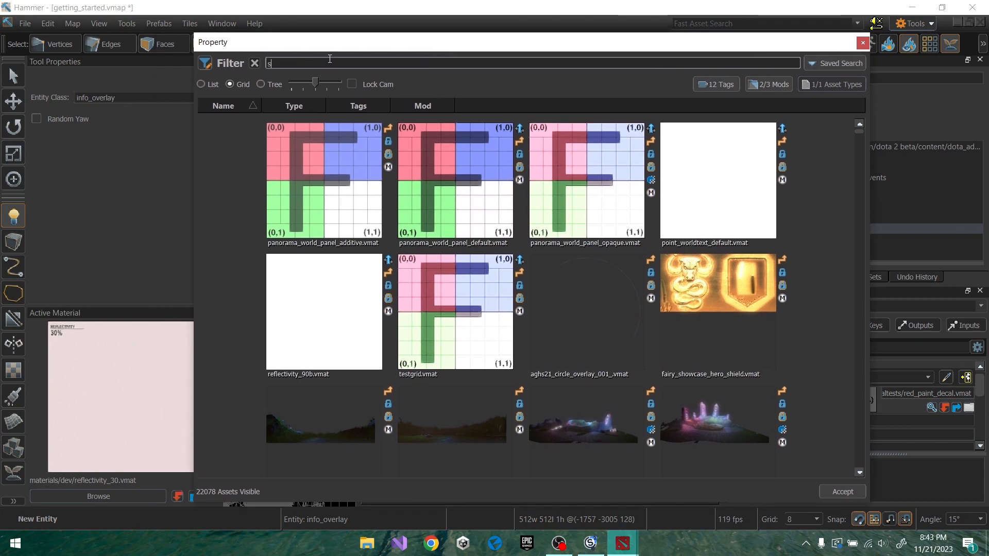
{"action": "type", "text": "y"}
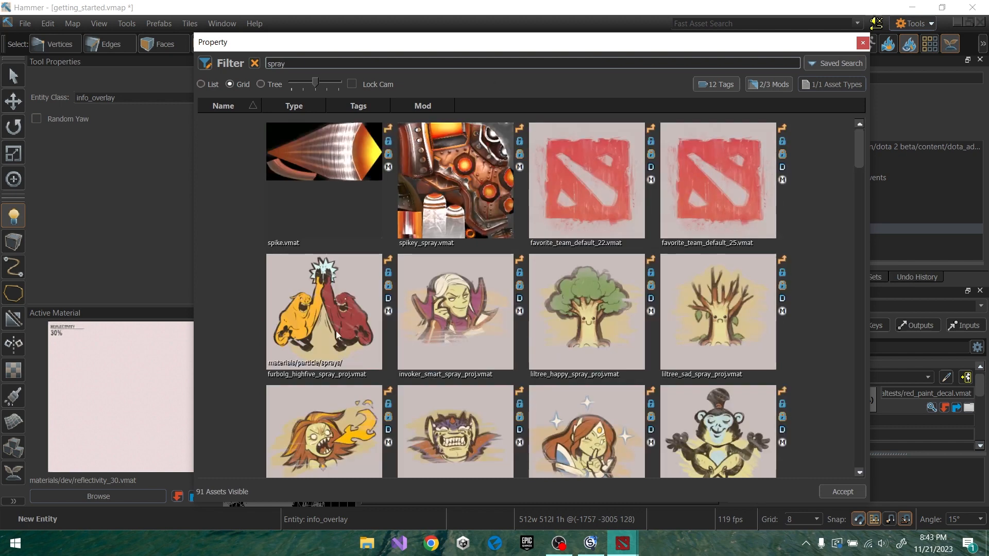
{"action": "double_click", "coordinate": [316, 322]}
{"action": "key", "text": "ctrl+s"}
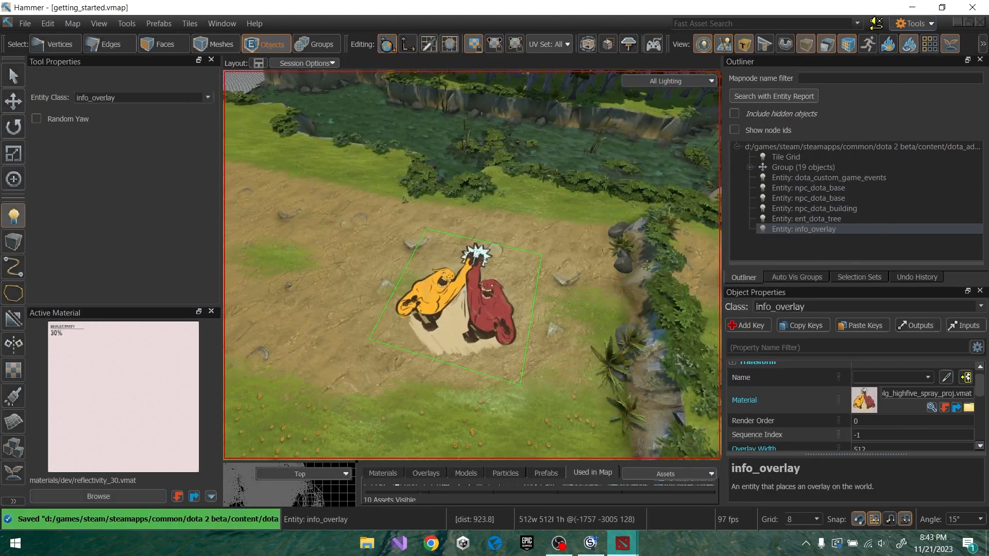
- Look over the map and browse the list of available entity classes, including the npc_dota and logic classes
{"action": "key", "text": "s"}
{"action": "right_click", "coordinate": [584, 355]}
{"action": "right_click_drag", "start_coordinate": [523, 287], "coordinate": [516, 331]}
{"action": "key", "text": "d"}
{"action": "key", "text": "d"}
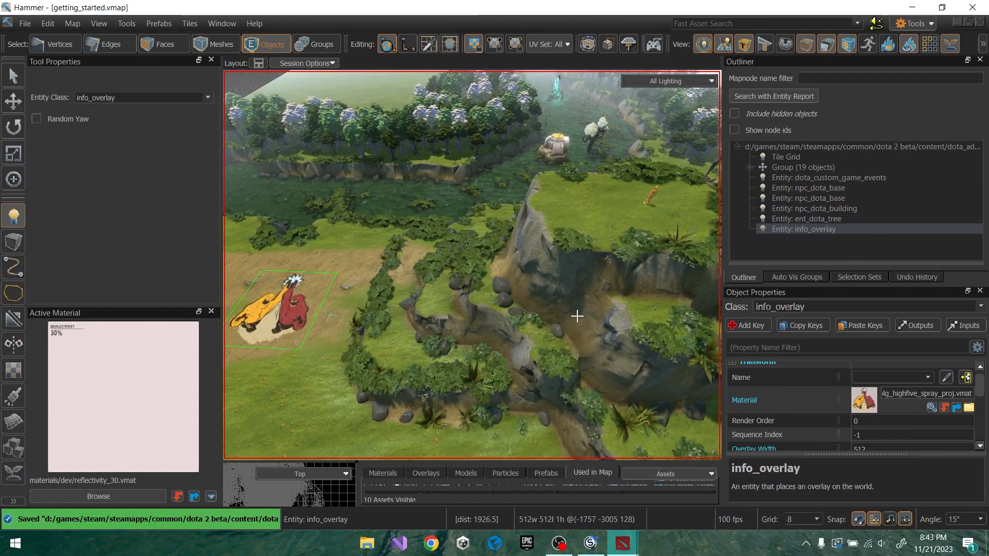
{"action": "key", "text": "d"}
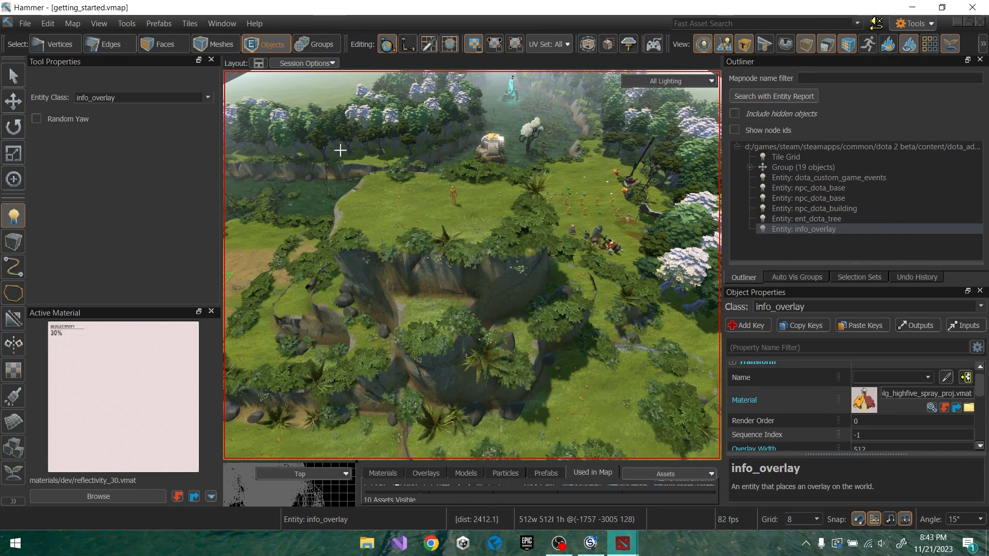
{"action": "left_click", "coordinate": [207, 96]}
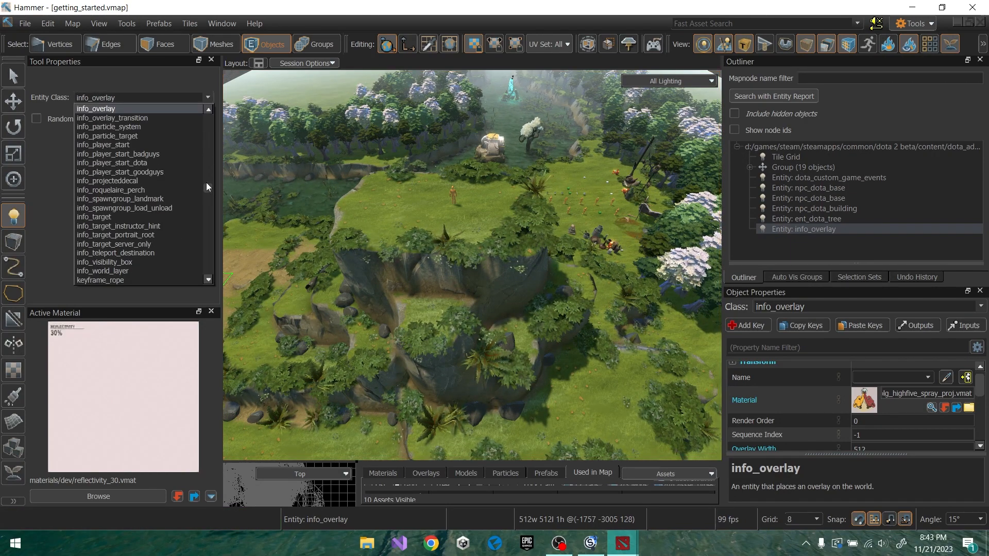
{"action": "left_click_drag", "start_coordinate": [206, 182], "coordinate": [214, 217]}
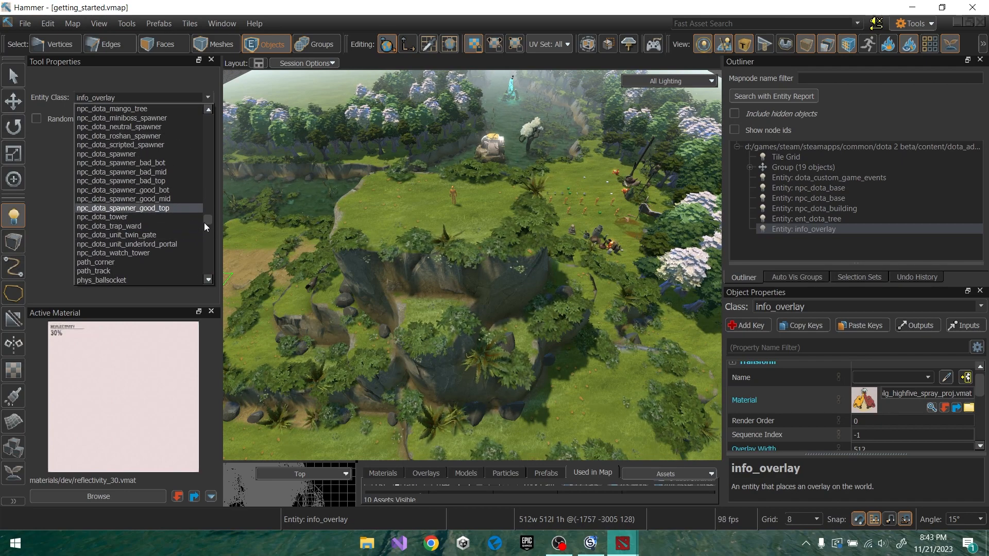
{"action": "left_click_drag", "start_coordinate": [204, 223], "coordinate": [206, 212]}
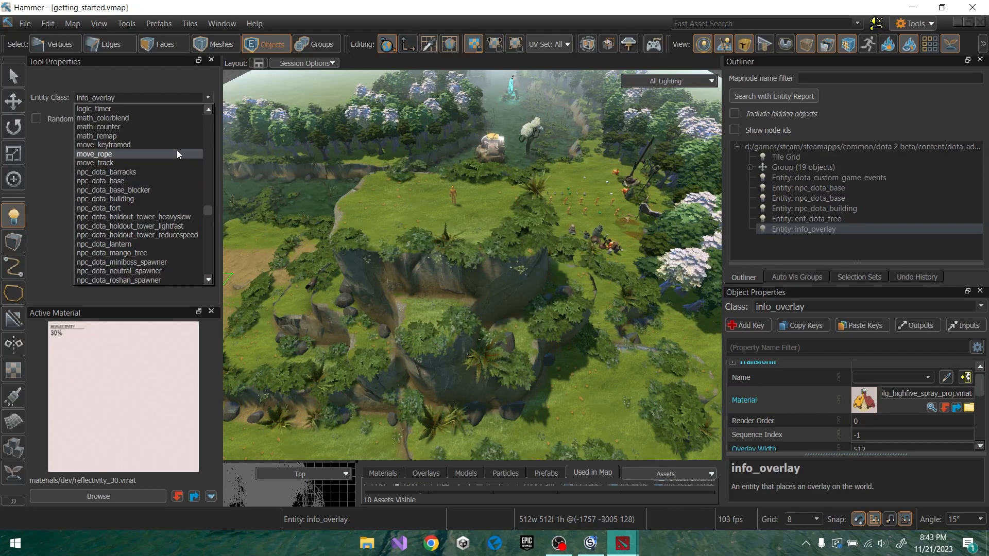
{"action": "scroll", "coordinate": [178, 149], "scroll_direction": "up", "scroll_amount": 3}
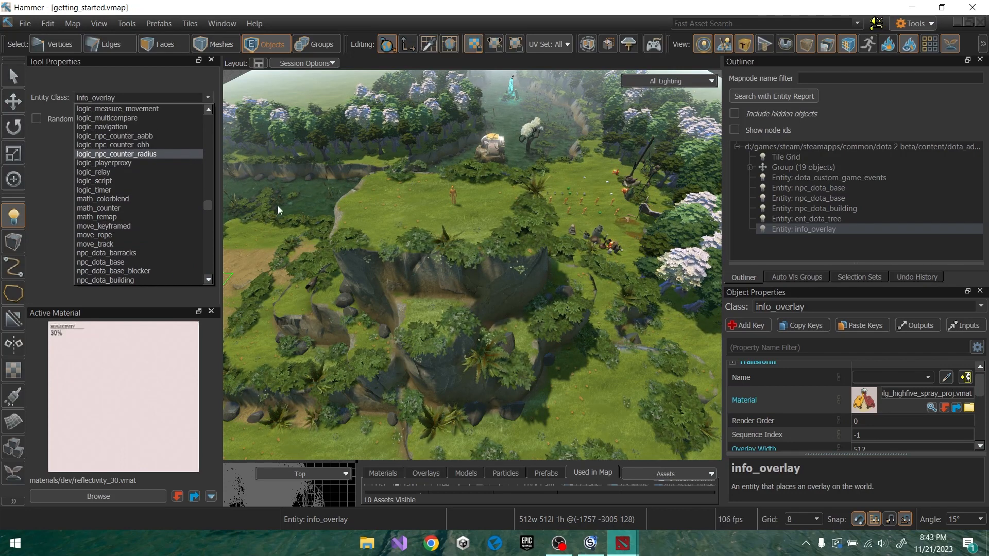
{"action": "left_click", "coordinate": [199, 296]}
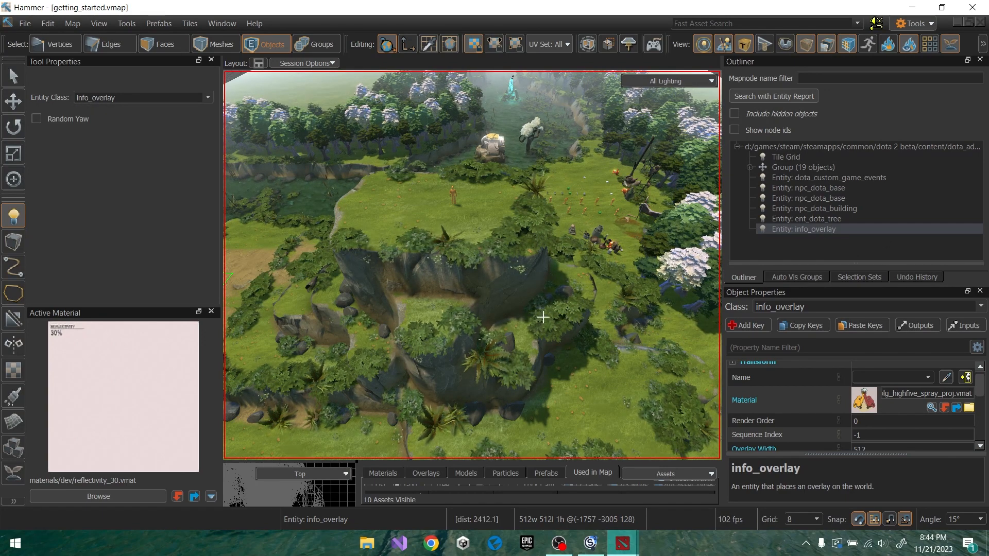
- Create a flat block mesh about 616 by 384 units and 8 units high on the dirt path beside the overlay
{"action": "mouse_move", "coordinate": [542, 318]}
{"action": "right_mouse_down"}
{"action": "mouse_move", "coordinate": [473, 266]}
{"action": "mouse_move", "coordinate": [543, 323]}
{"action": "right_mouse_up"}
{"action": "key", "text": "w"}
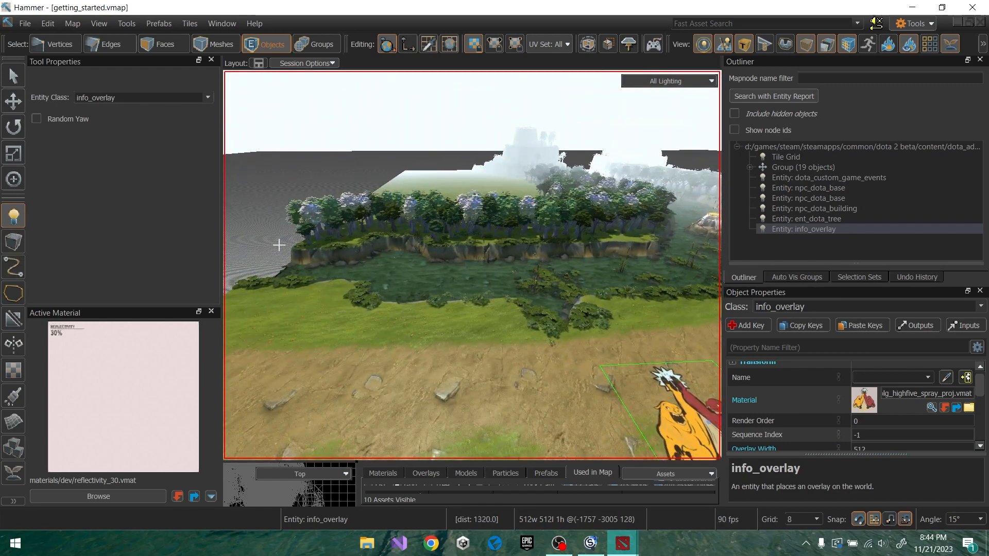
{"action": "left_click", "coordinate": [14, 242]}
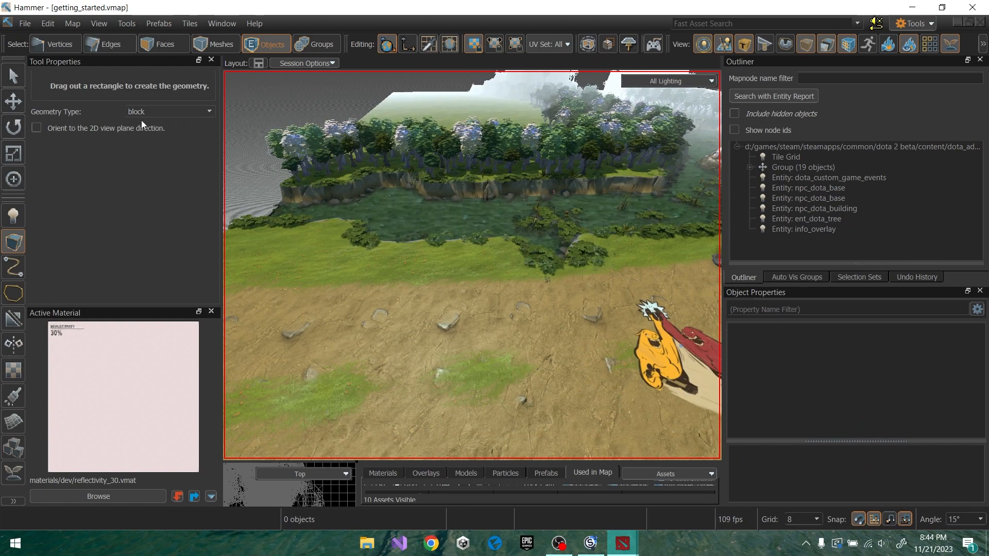
{"action": "left_click_drag", "start_coordinate": [326, 307], "coordinate": [466, 386]}
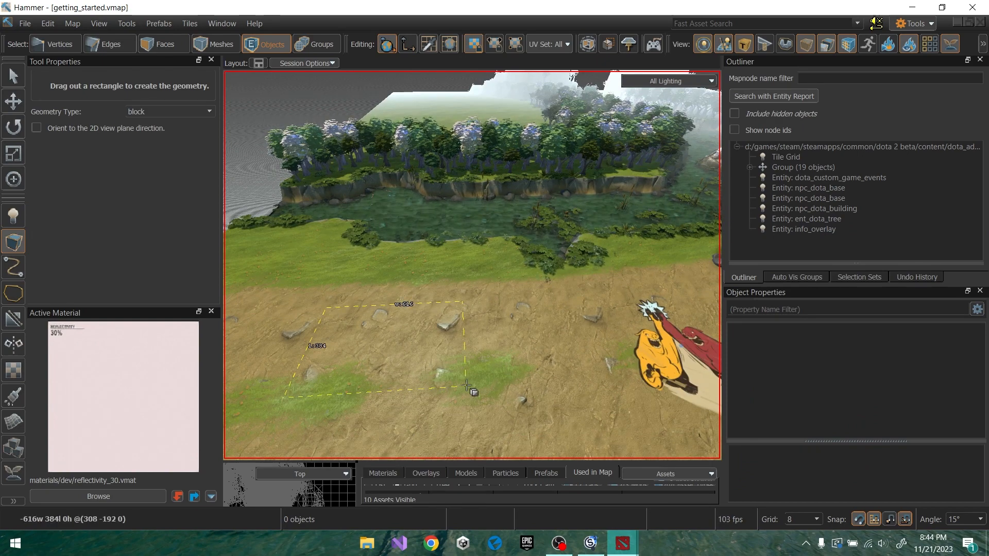
{"action": "key", "text": "Return"}
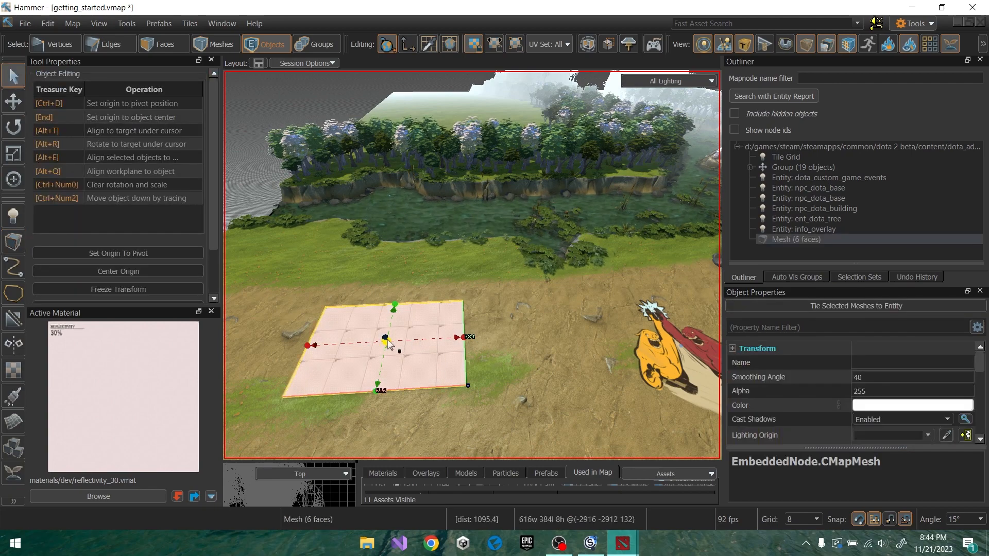
- Stretch the flat block mesh to 272 units high, raise it 272 units above the dirt path, and save the map
{"action": "left_click_drag", "start_coordinate": [386, 341], "coordinate": [389, 318]}
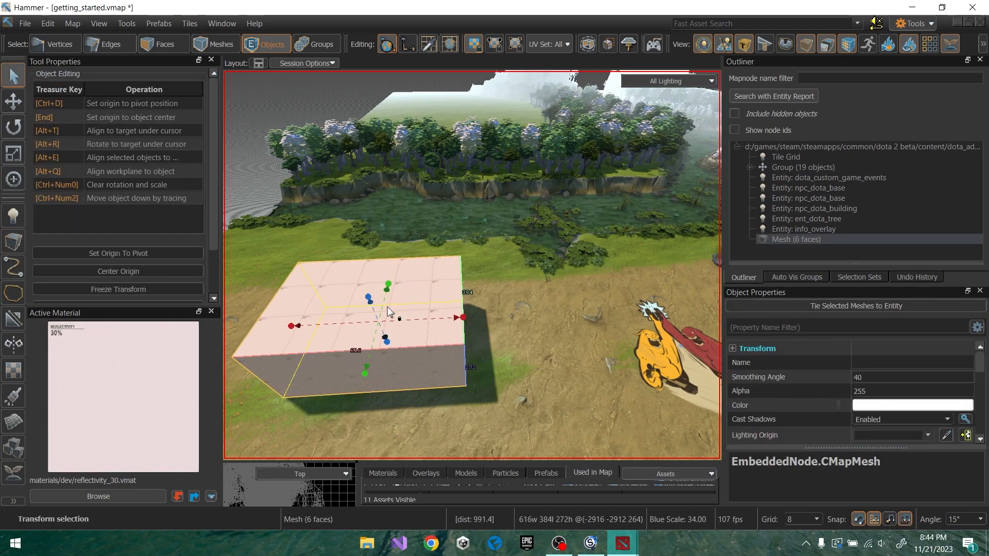
{"action": "key", "text": "w"}
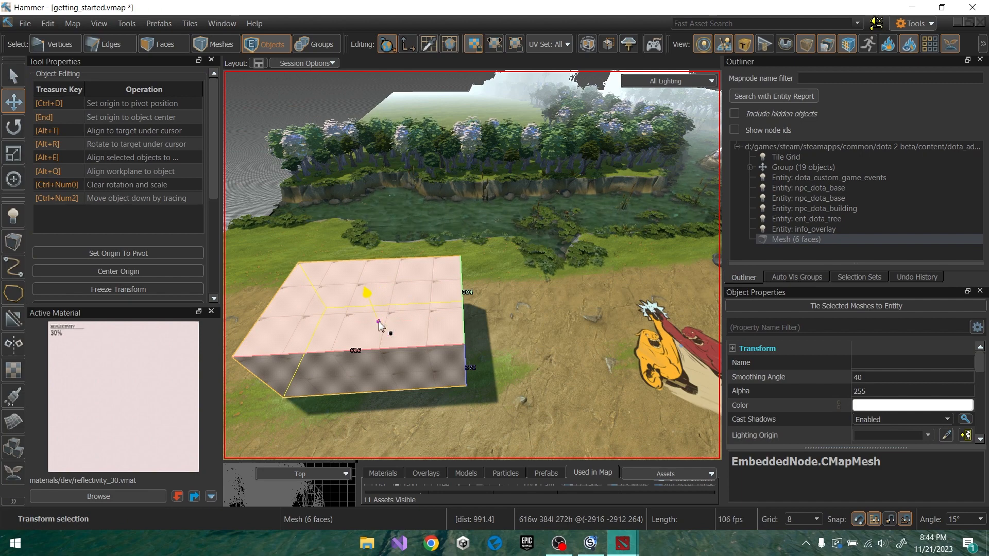
{"action": "left_click_drag", "start_coordinate": [377, 311], "coordinate": [362, 264]}
{"action": "key", "text": "f"}
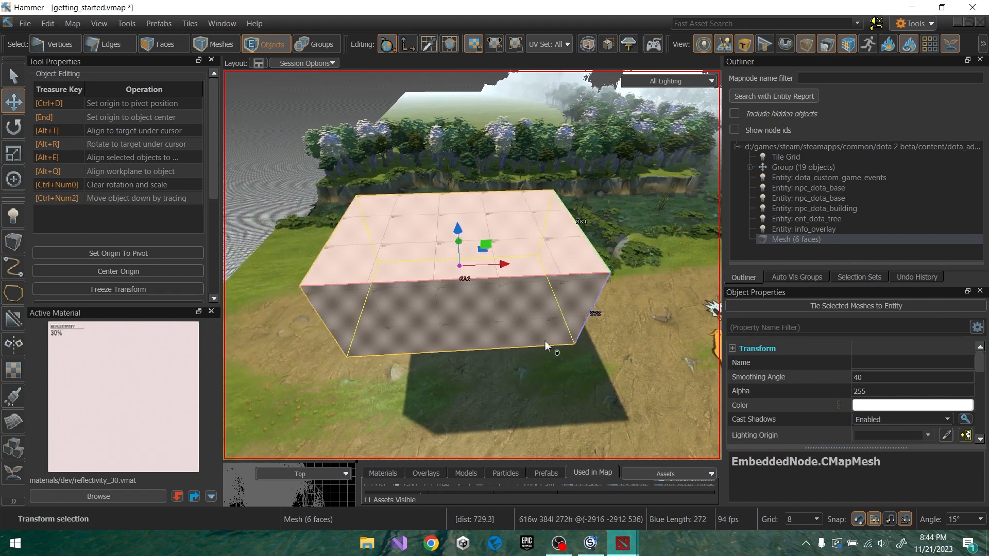
{"action": "key", "text": "ctrl+s"}
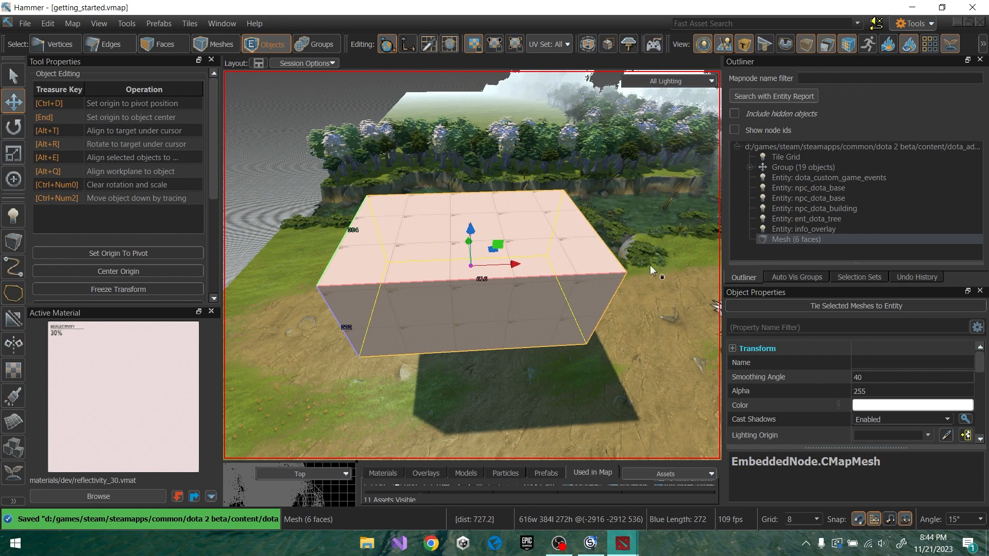
{"action": "right_click_drag", "start_coordinate": [647, 270], "coordinate": [472, 265]}
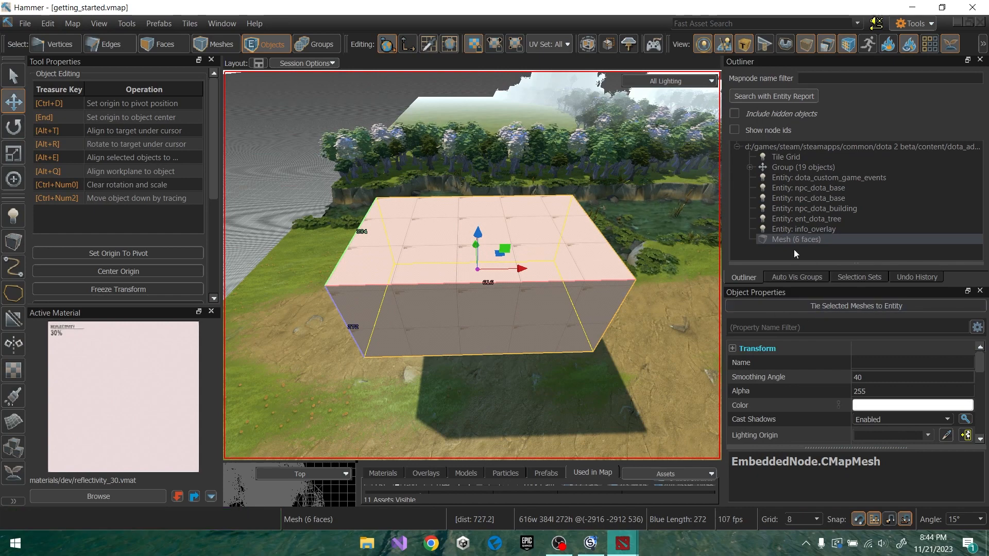
- Tie the raised block mesh to an entity and browse the available classes from ambient_creatures_zone through the trigger classes
{"action": "left_click", "coordinate": [823, 304]}
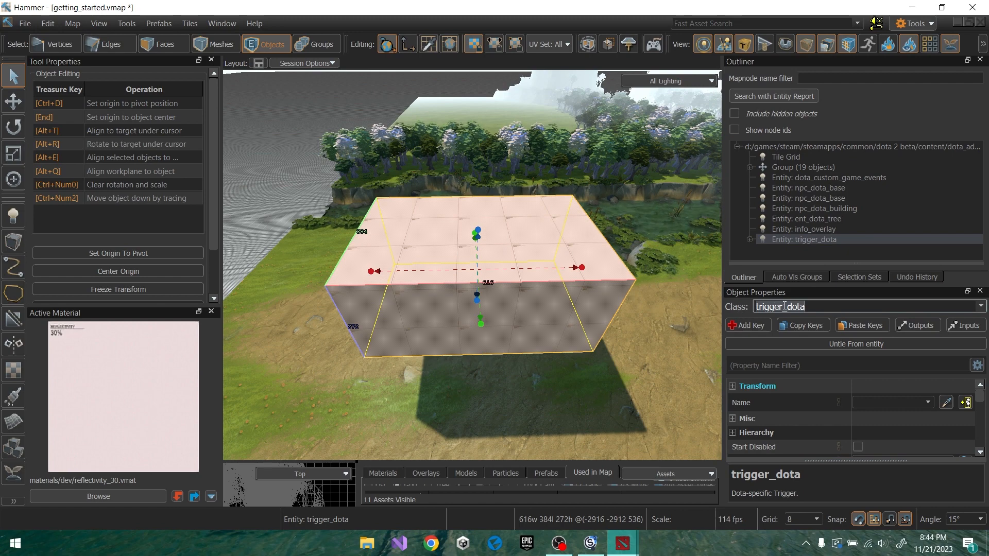
{"action": "left_click_drag", "start_coordinate": [813, 306], "coordinate": [757, 306]}
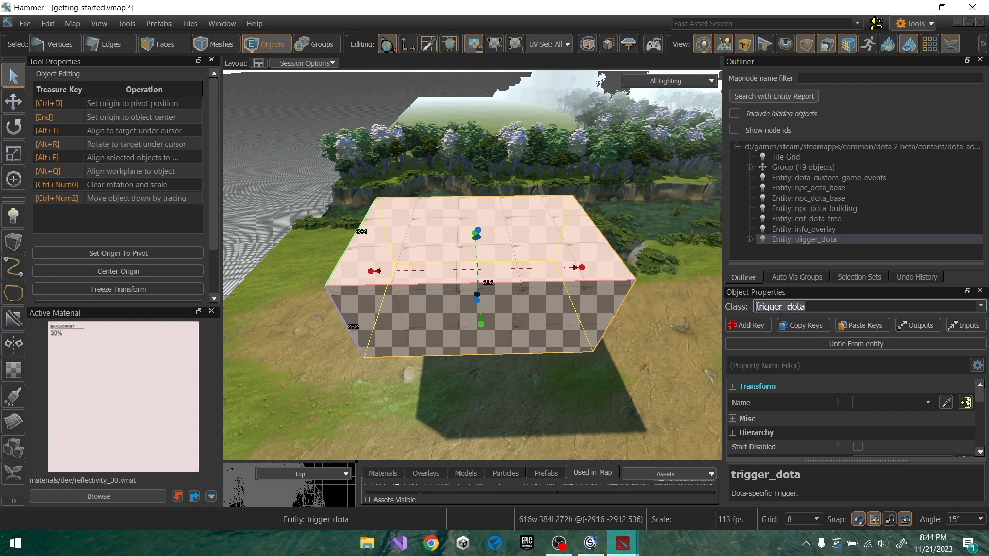
{"action": "left_click", "coordinate": [980, 308]}
{"action": "scroll", "coordinate": [976, 334], "scroll_direction": "up", "scroll_amount": 10}
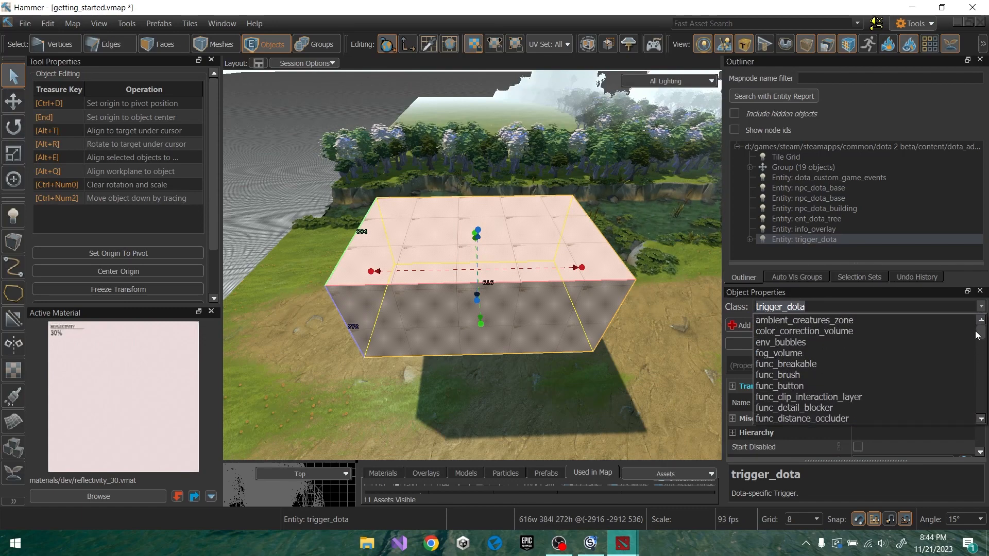
{"action": "left_click_drag", "start_coordinate": [977, 334], "coordinate": [977, 415]}
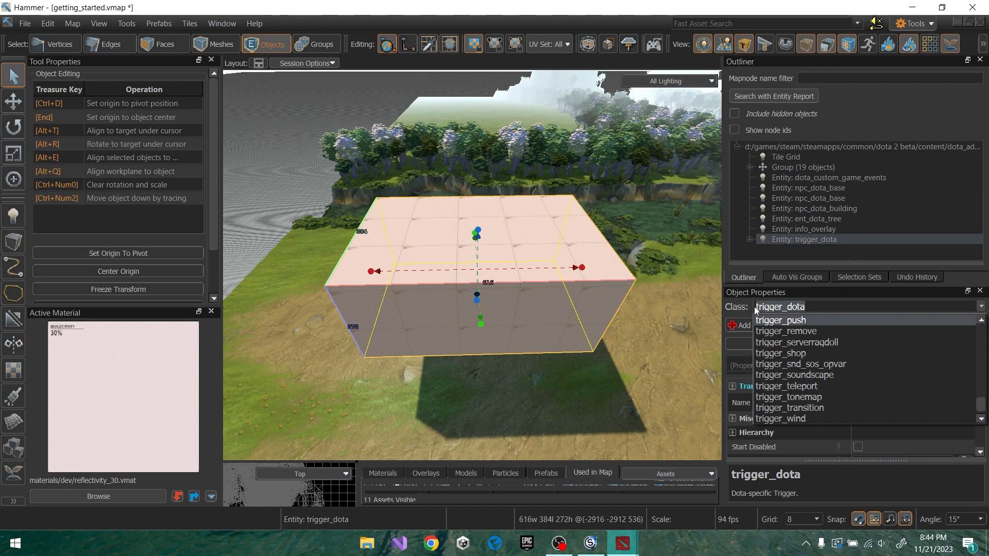
{"action": "left_click", "coordinate": [736, 306]}
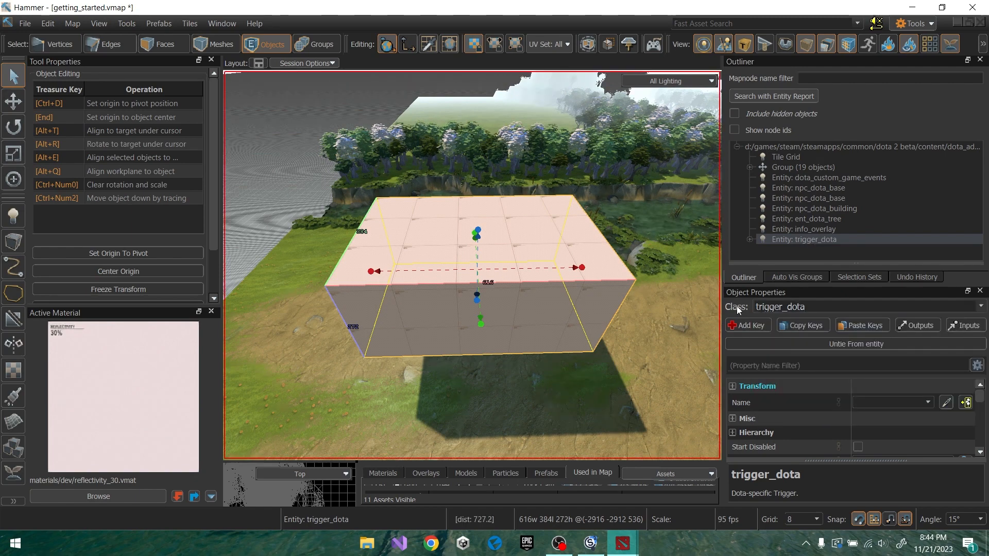
{"action": "left_click_drag", "start_coordinate": [783, 307], "coordinate": [747, 305]}
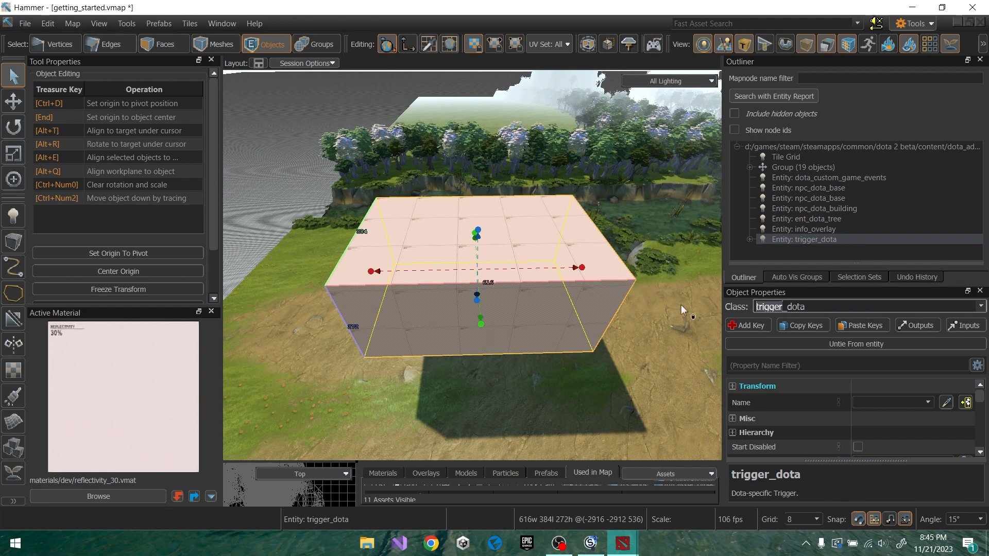
{"action": "type", "text": "d"}
{"action": "key", "text": "ctrl+z"}
{"action": "left_click", "coordinate": [735, 306]}
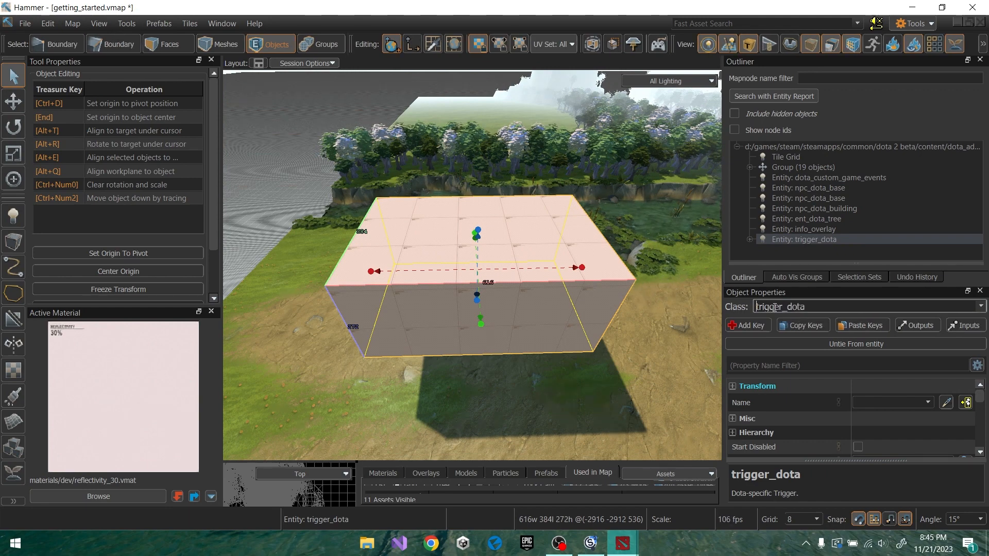
{"action": "left_click_drag", "start_coordinate": [782, 307], "coordinate": [755, 306]}
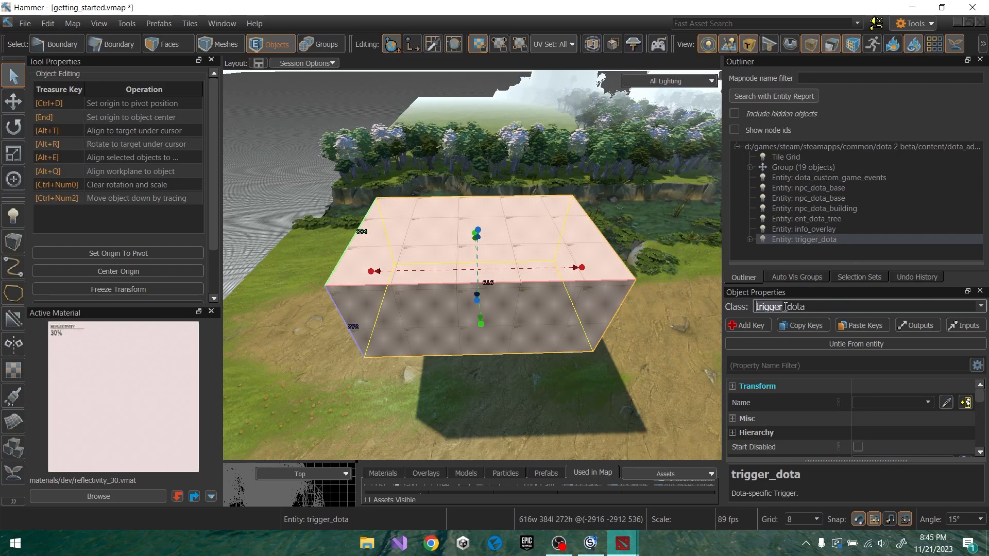
{"action": "left_click_drag", "start_coordinate": [801, 306], "coordinate": [758, 306]}
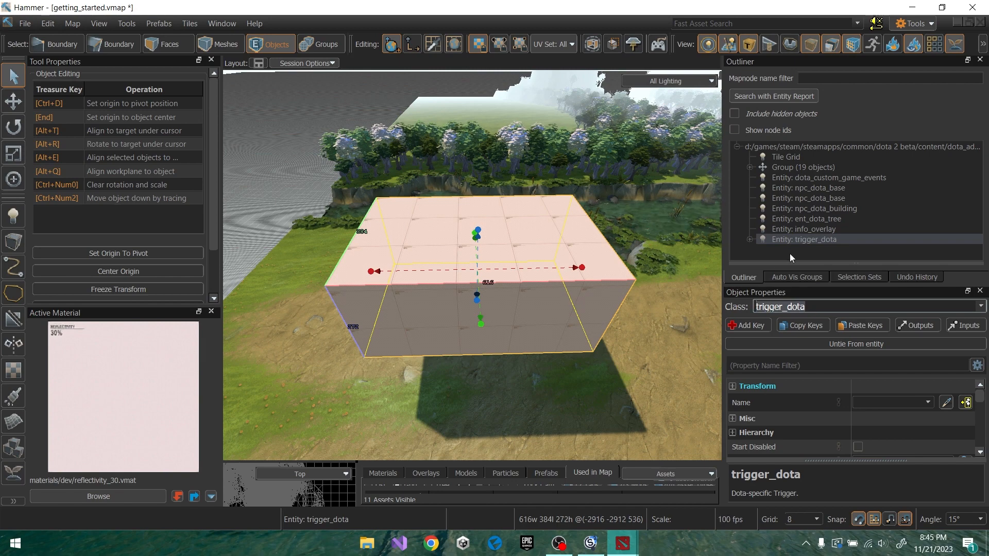
{"action": "left_click_drag", "start_coordinate": [784, 306], "coordinate": [749, 304]}
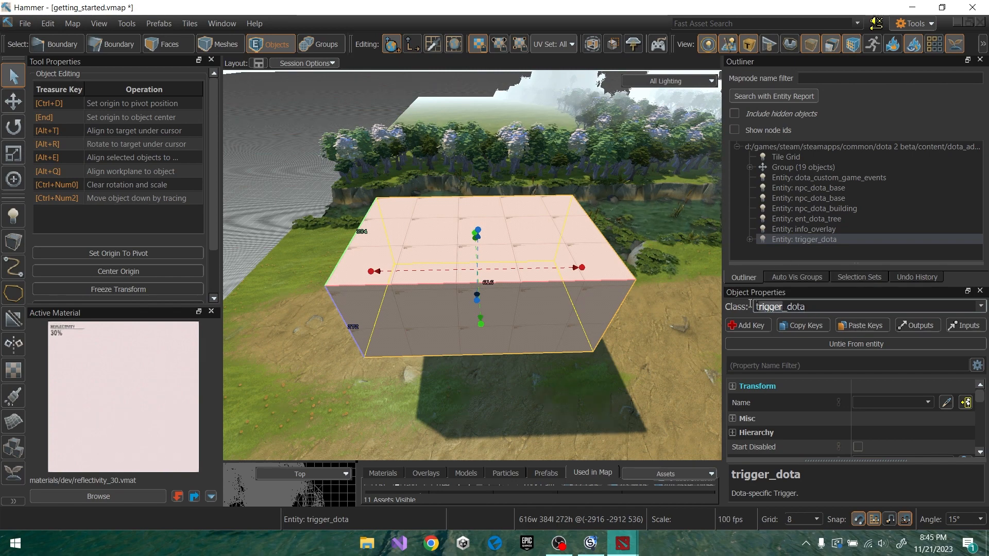
{"action": "right_click_drag", "start_coordinate": [567, 288], "coordinate": [473, 265]}
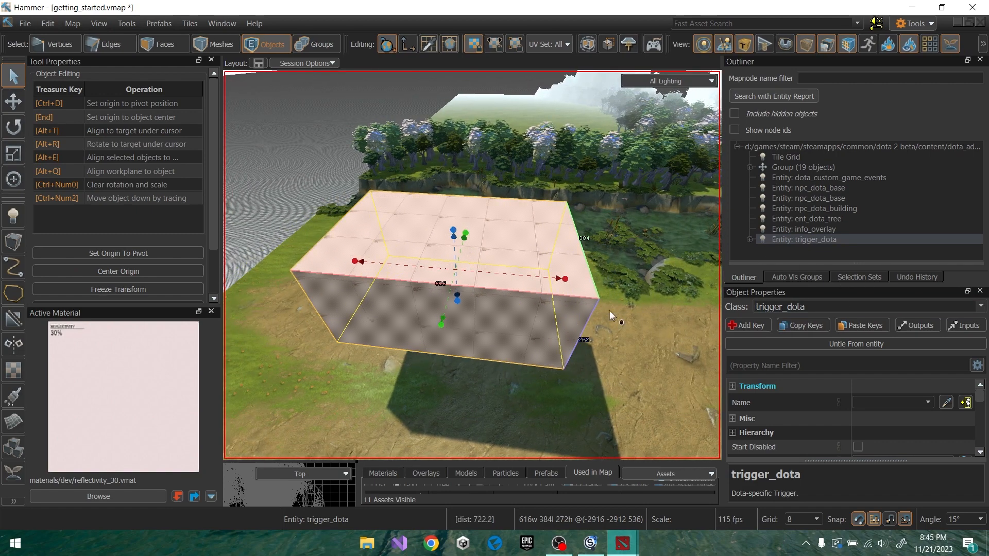
- Change the raised block entity's class to func_rotating
{"action": "left_click", "coordinate": [980, 307]}
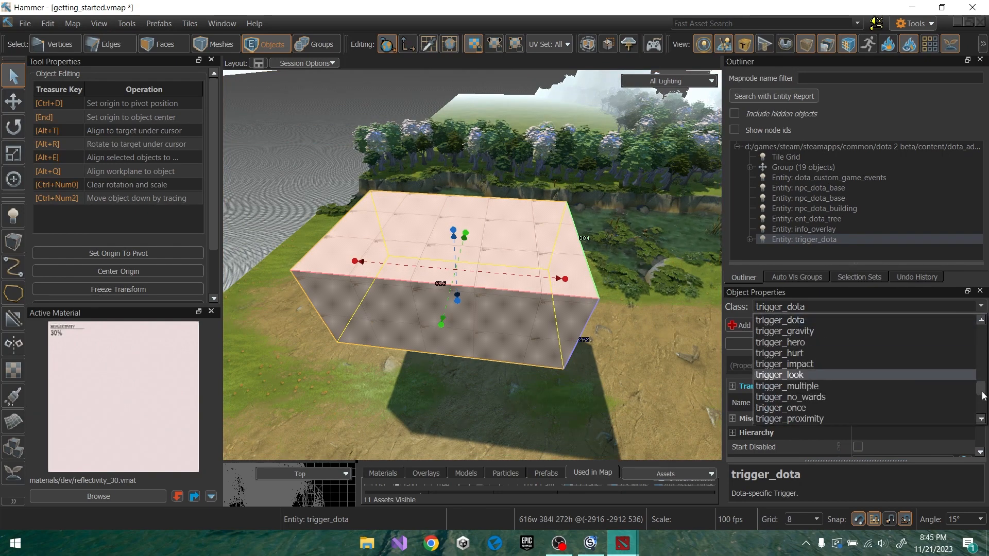
{"action": "left_click_drag", "start_coordinate": [984, 395], "coordinate": [975, 367]}
{"action": "left_click", "coordinate": [793, 352]}
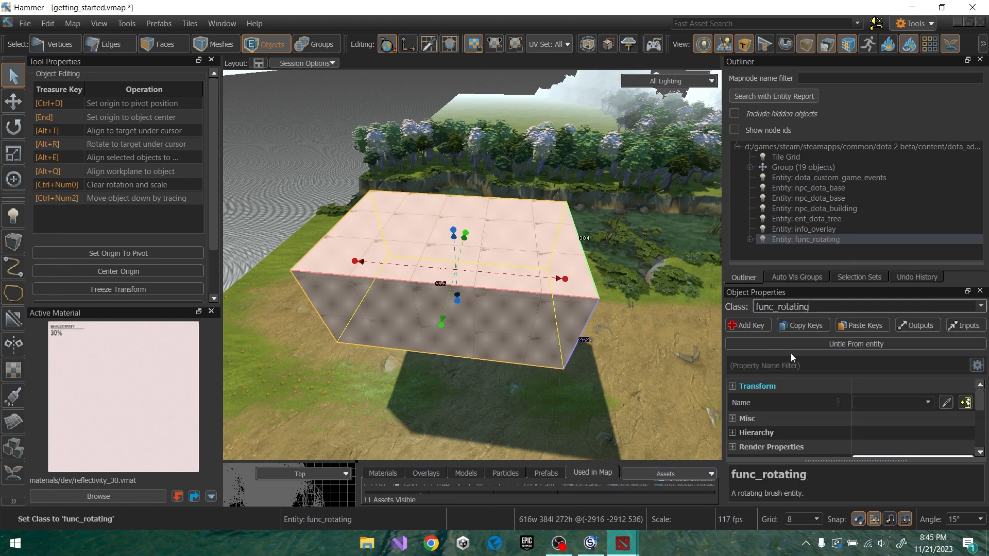
- Enable the Start ON and Y Axis spawnflags in the func_rotating entity's properties and save the map
{"action": "double_click", "coordinate": [802, 239]}
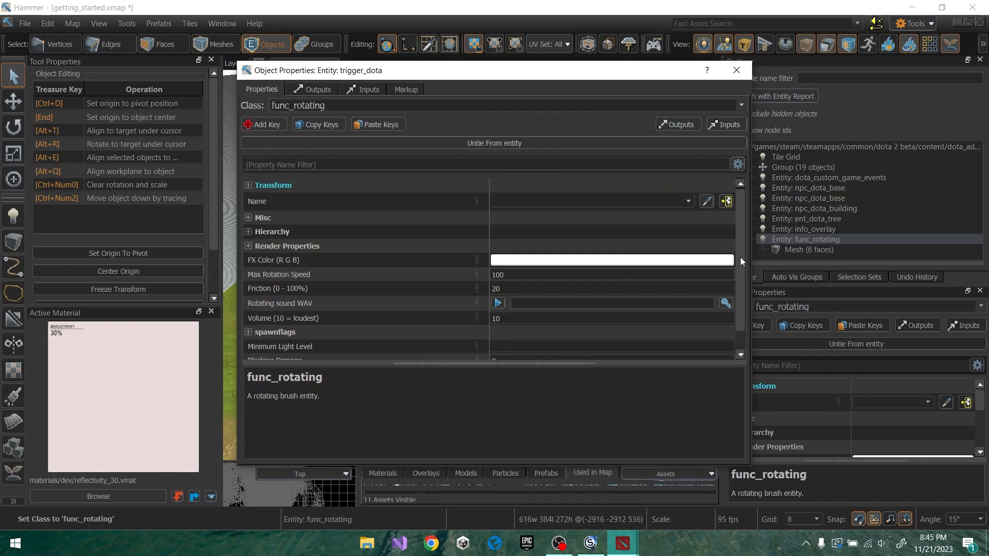
{"action": "scroll", "coordinate": [740, 257], "scroll_direction": "down", "scroll_amount": 1}
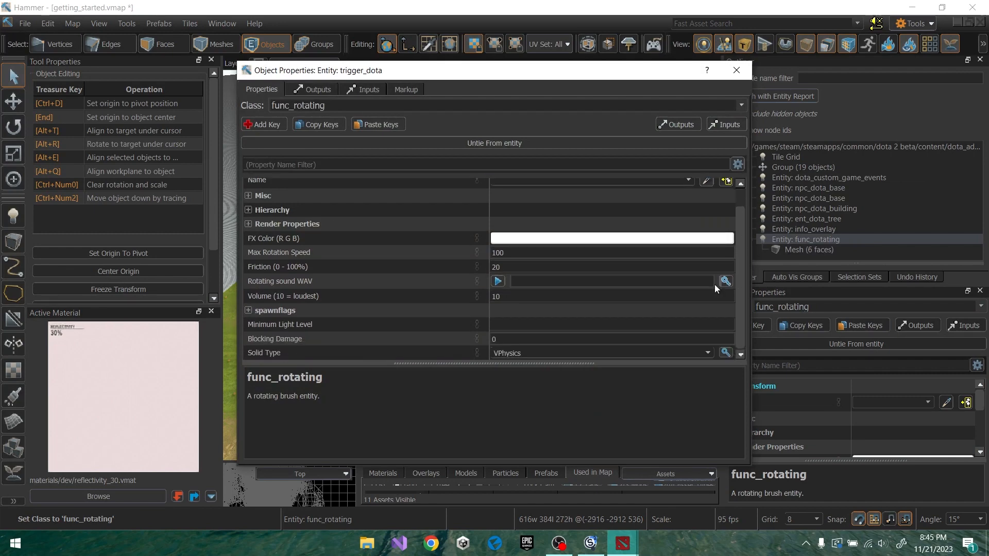
{"action": "left_click", "coordinate": [248, 310]}
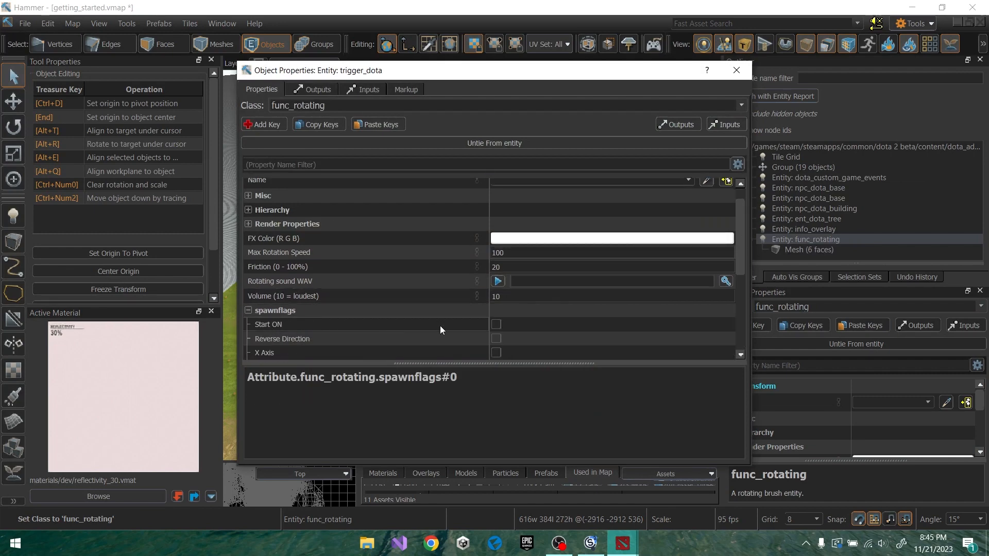
{"action": "left_click", "coordinate": [496, 324]}
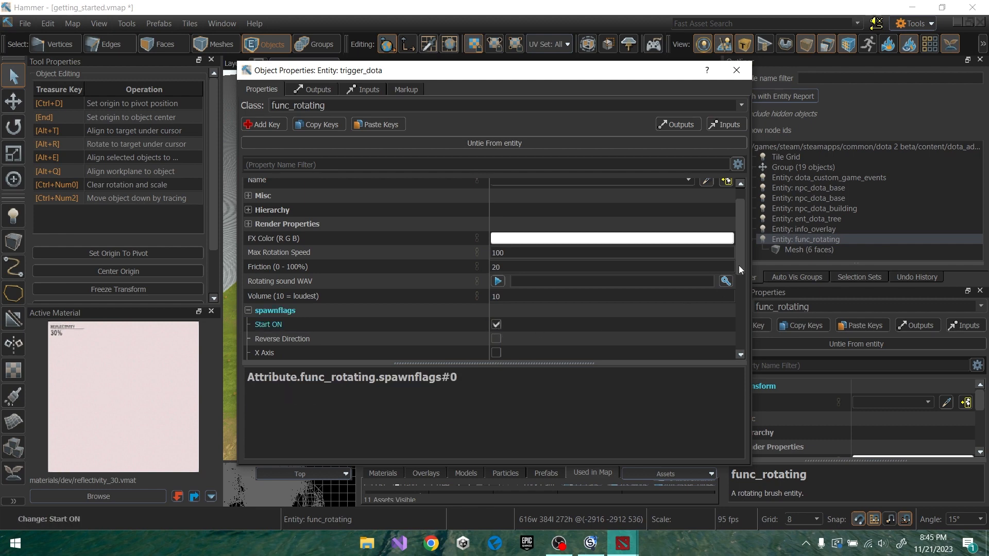
{"action": "scroll", "coordinate": [738, 265], "scroll_direction": "down", "scroll_amount": 2}
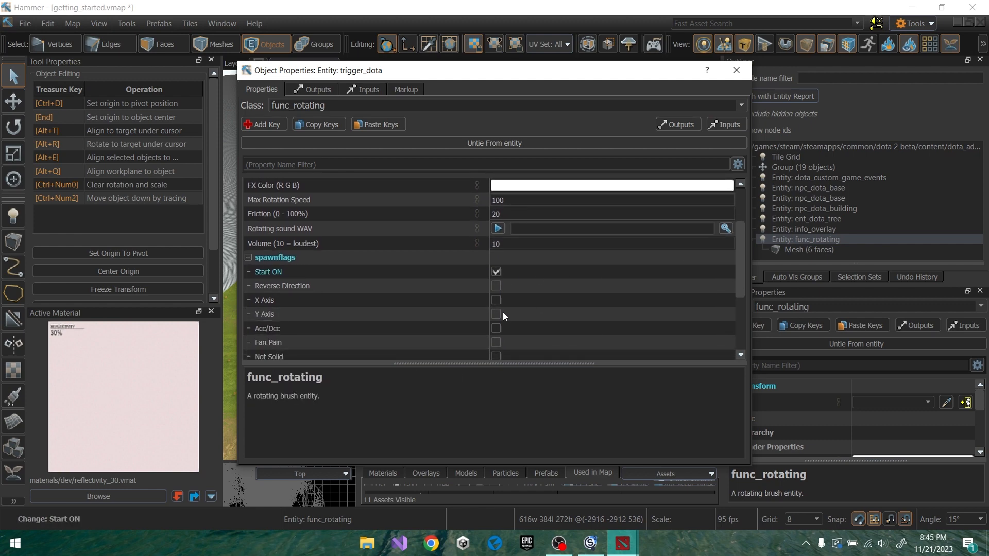
{"action": "left_click", "coordinate": [497, 314]}
{"action": "key", "text": "ctrl+s"}
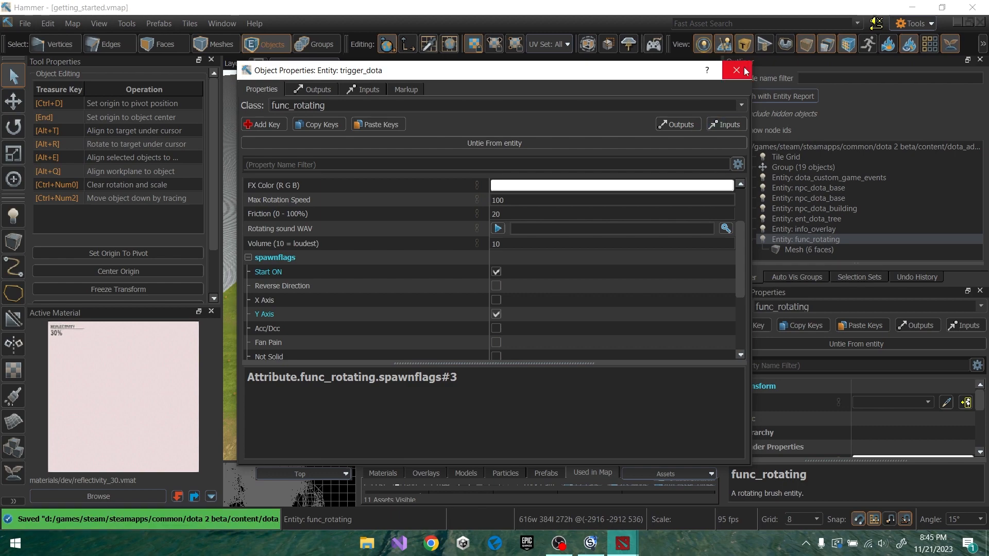
{"action": "left_click", "coordinate": [736, 70]}
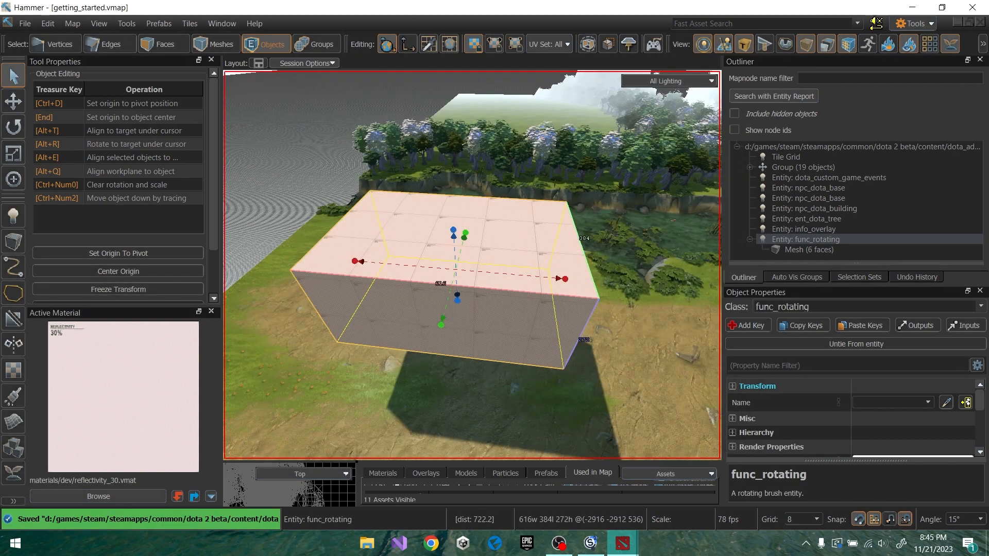
- Set the func_rotating entity's Max Rotation Speed to 20 and save the map
{"action": "right_click_drag", "start_coordinate": [504, 250], "coordinate": [443, 252]}
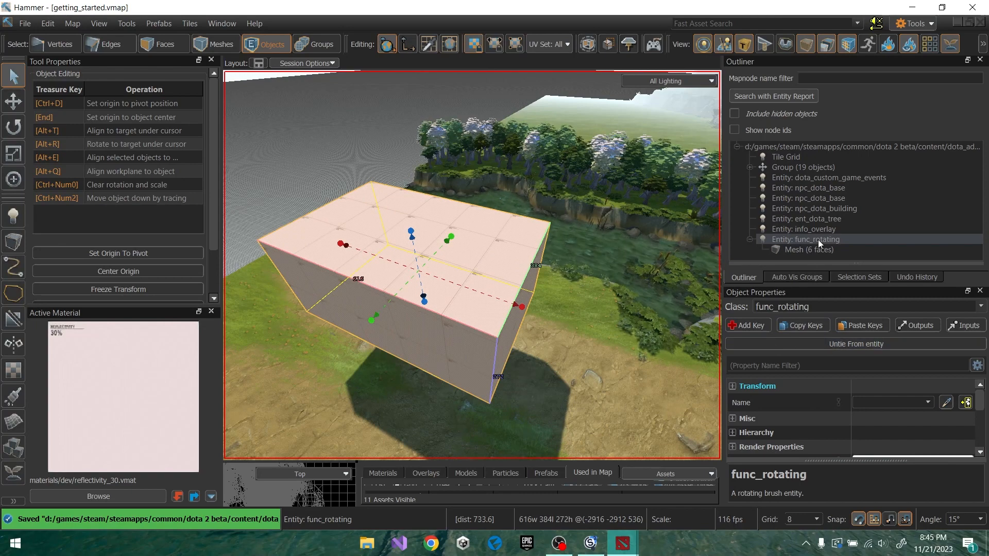
{"action": "left_click", "coordinate": [796, 239]}
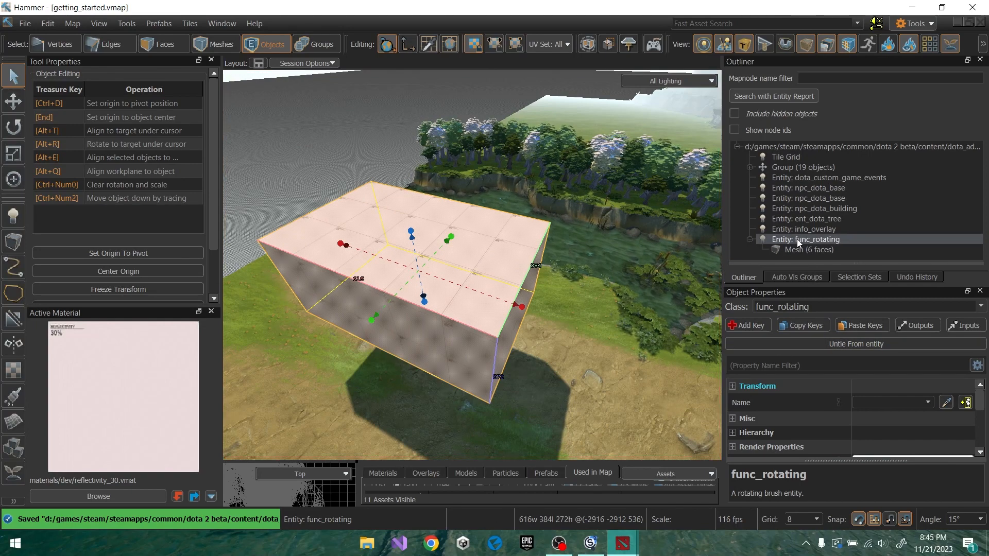
{"action": "double_click", "coordinate": [796, 238]}
{"action": "scroll", "coordinate": [740, 264], "scroll_direction": "down", "scroll_amount": 1}
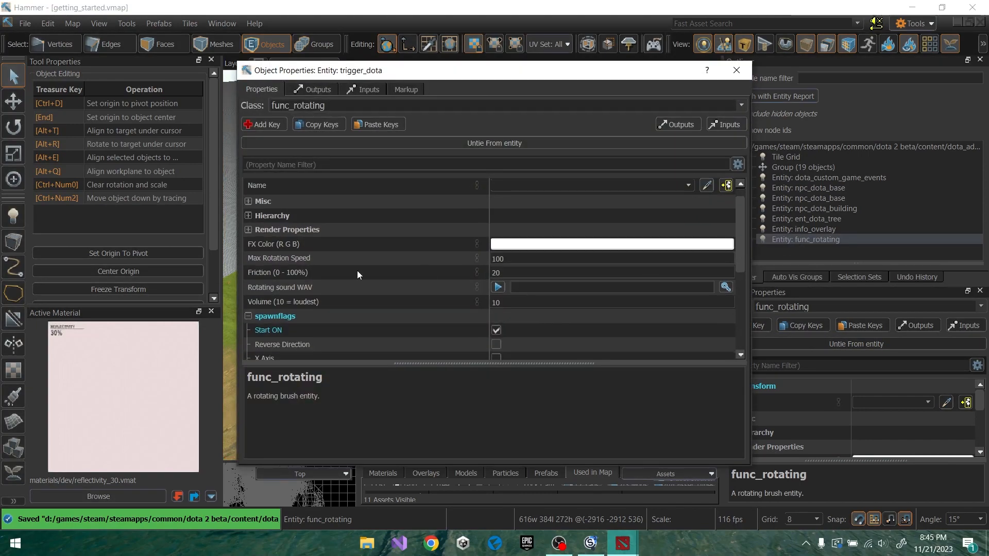
{"action": "left_click", "coordinate": [265, 260]}
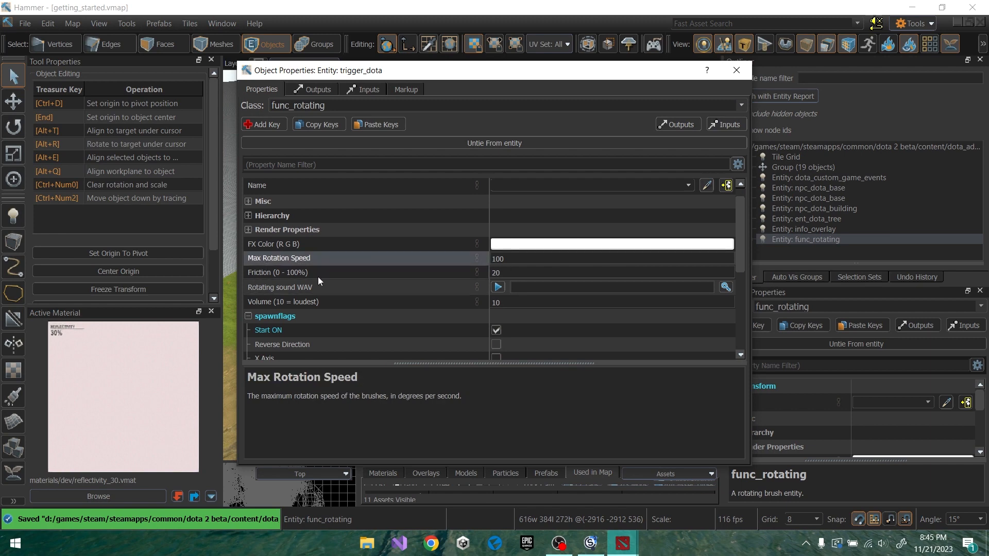
{"action": "scroll", "coordinate": [319, 281], "scroll_direction": "up", "scroll_amount": 1}
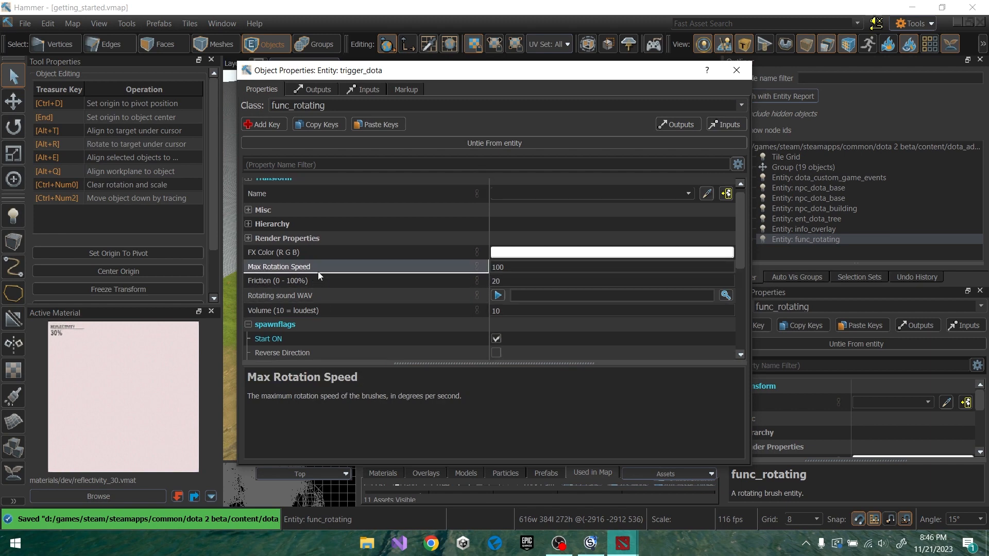
{"action": "left_click", "coordinate": [494, 268]}
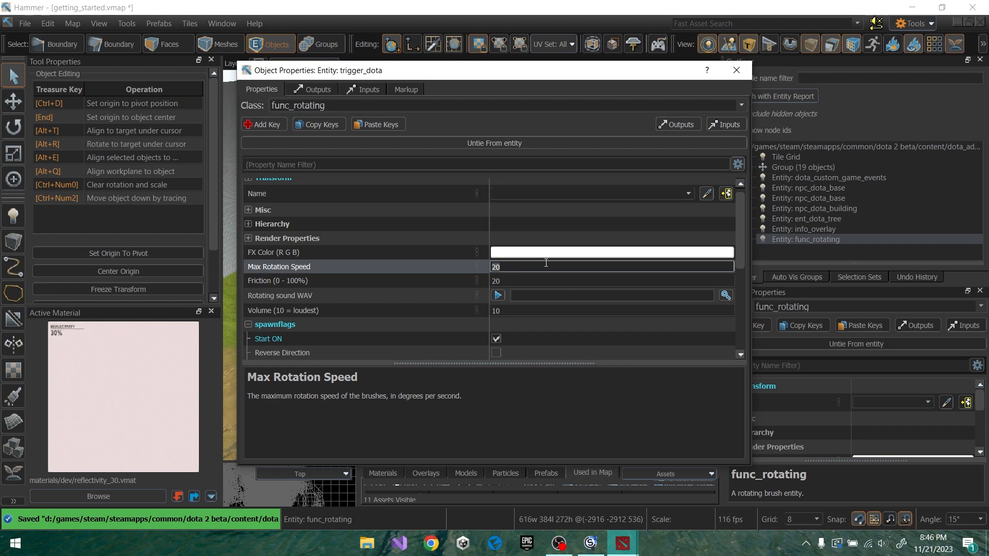
{"action": "key", "text": "ctrl+s"}
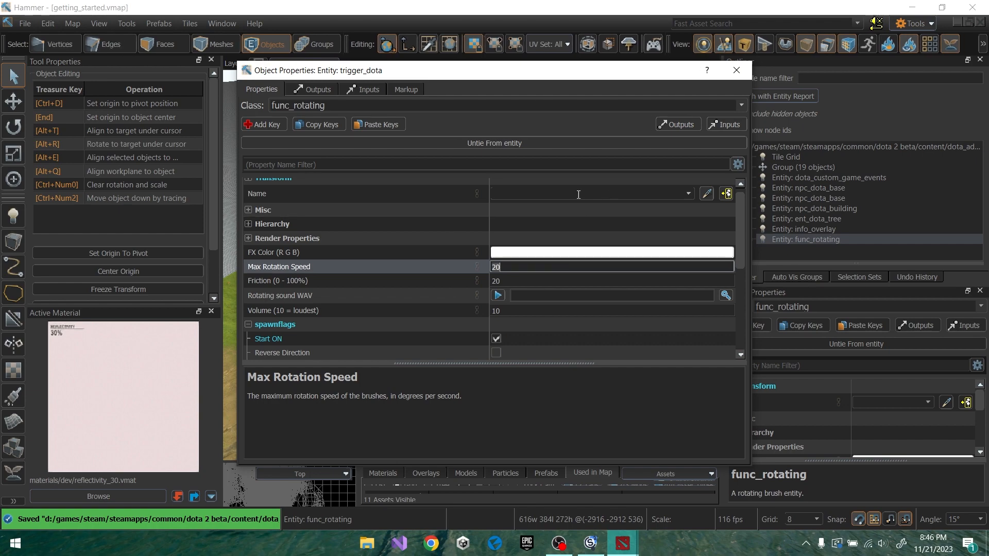
{"action": "left_click", "coordinate": [730, 70]}
- Create a flat block mesh about 408 by 296 units and 8 units high on the grassy plateau around the orange figure
{"action": "right_click_drag", "start_coordinate": [471, 265], "coordinate": [422, 317]}
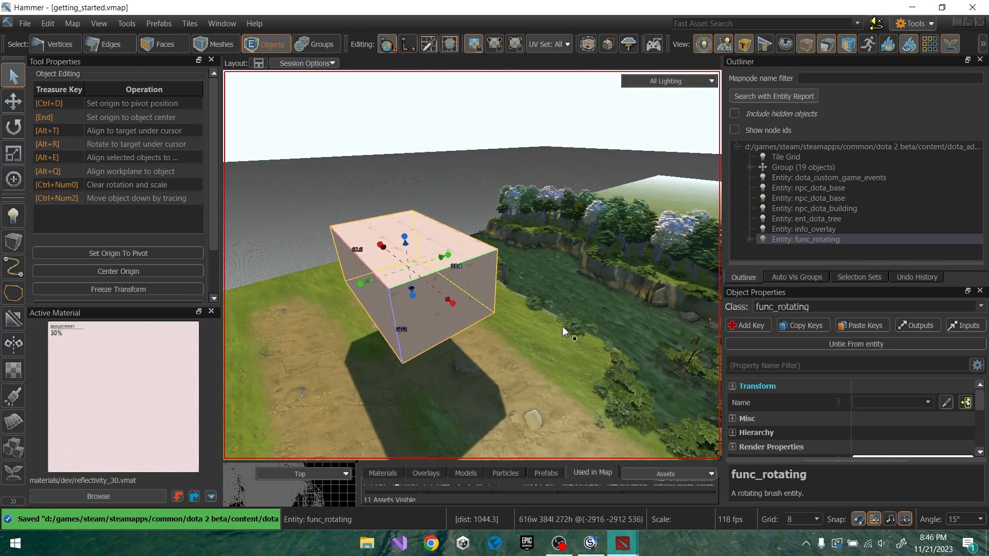
{"action": "mouse_move", "coordinate": [561, 354]}
{"action": "right_mouse_down"}
{"action": "mouse_move", "coordinate": [472, 265]}
{"action": "mouse_move", "coordinate": [576, 358]}
{"action": "right_mouse_up"}
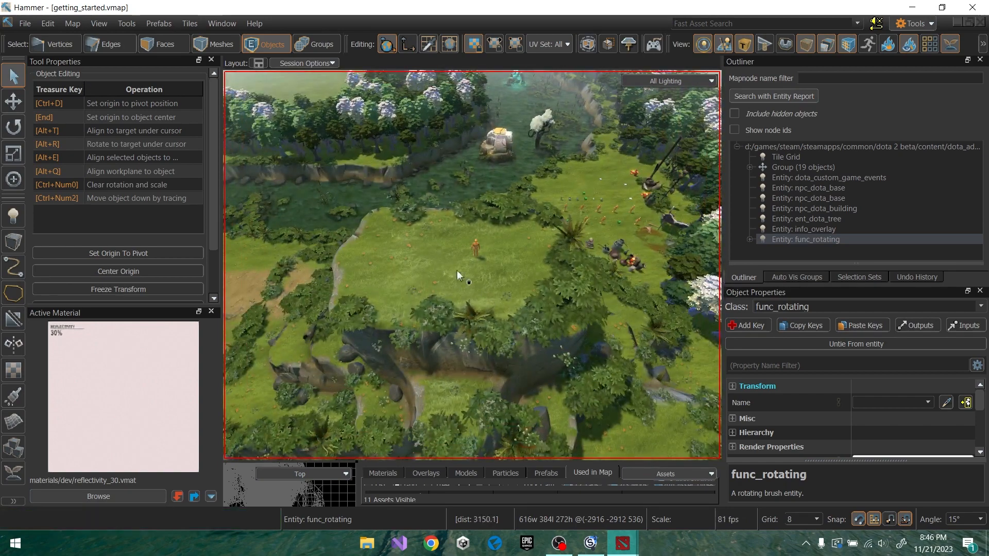
{"action": "key", "text": "shift+b"}
{"action": "left_click_drag", "start_coordinate": [421, 223], "coordinate": [554, 308]}
{"action": "key", "text": "Return"}
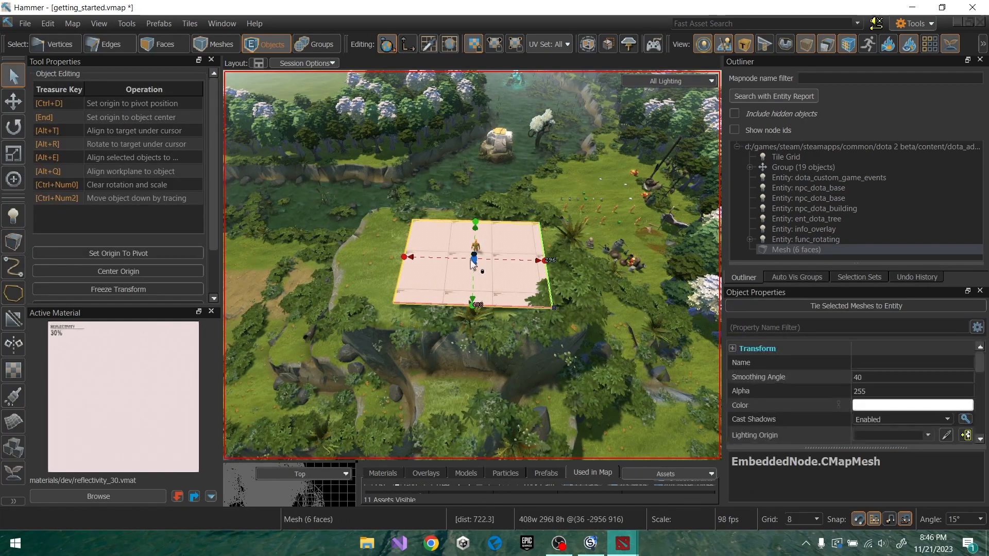
- Raise the flat block mesh on the plateau to a height of about 176 units
{"action": "left_click_drag", "start_coordinate": [470, 249], "coordinate": [474, 216]}
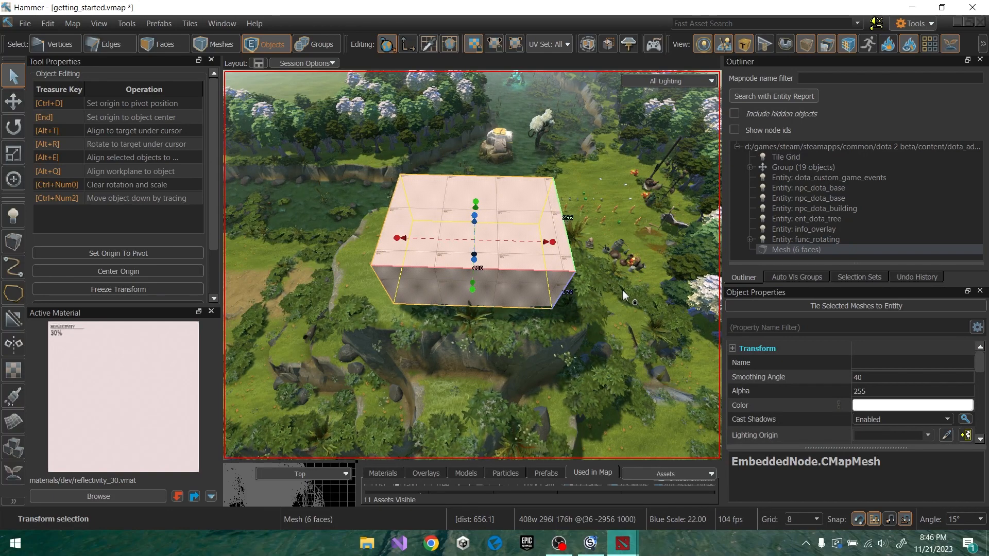
{"action": "right_click_drag", "start_coordinate": [622, 290], "coordinate": [608, 252]}
{"action": "key", "text": "w"}
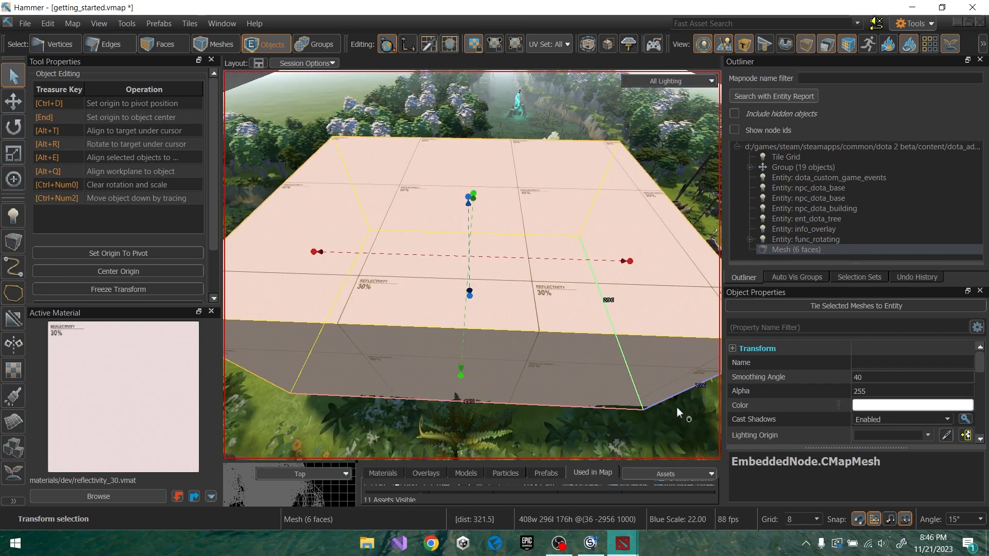
{"action": "scroll", "coordinate": [653, 389], "scroll_direction": "down", "scroll_amount": 3}
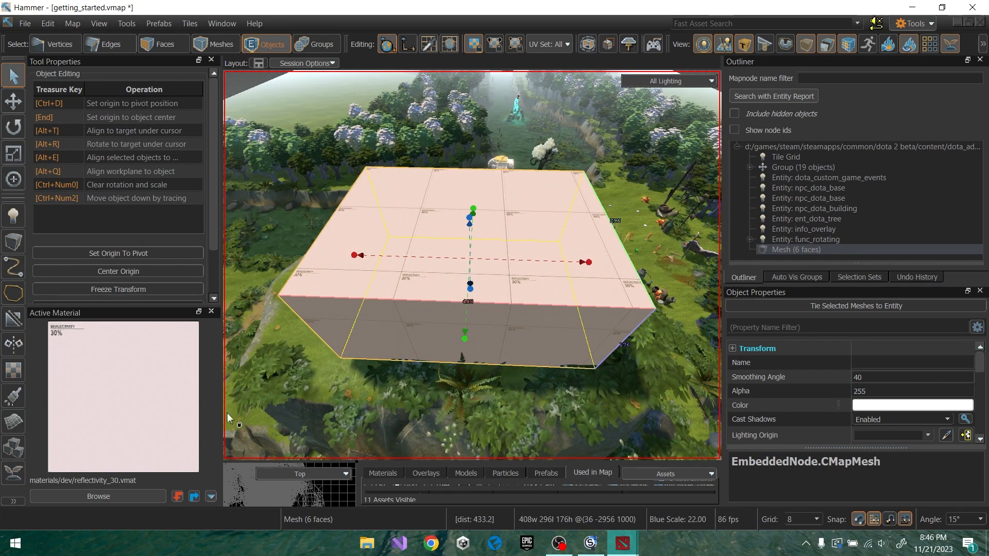
- Find the toolstrigger material by searching for "trigger", apply it to the whole block mesh, and save the map
{"action": "left_click", "coordinate": [115, 495]}
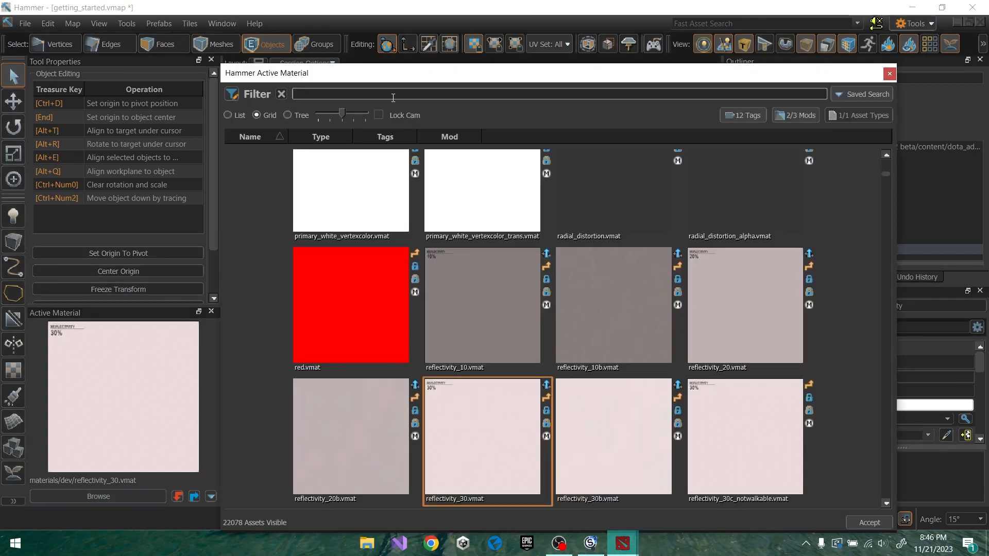
{"action": "type", "text": "trigger"}
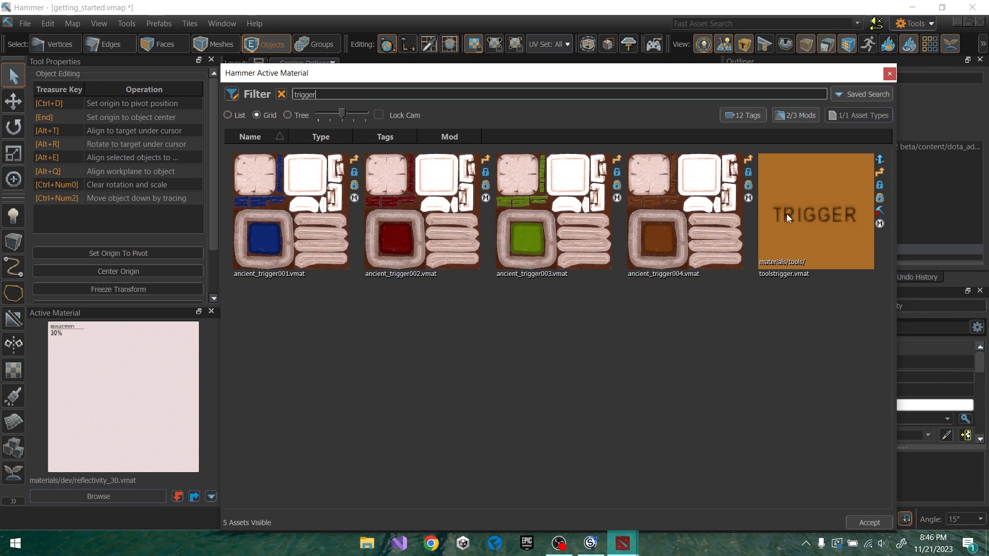
{"action": "double_click", "coordinate": [786, 214]}
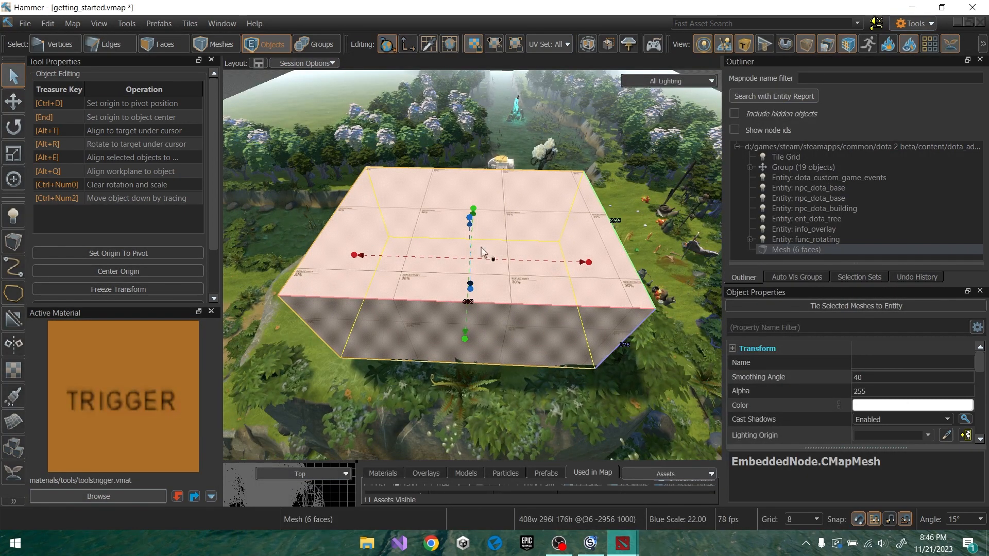
{"action": "key", "text": "ctrl"}
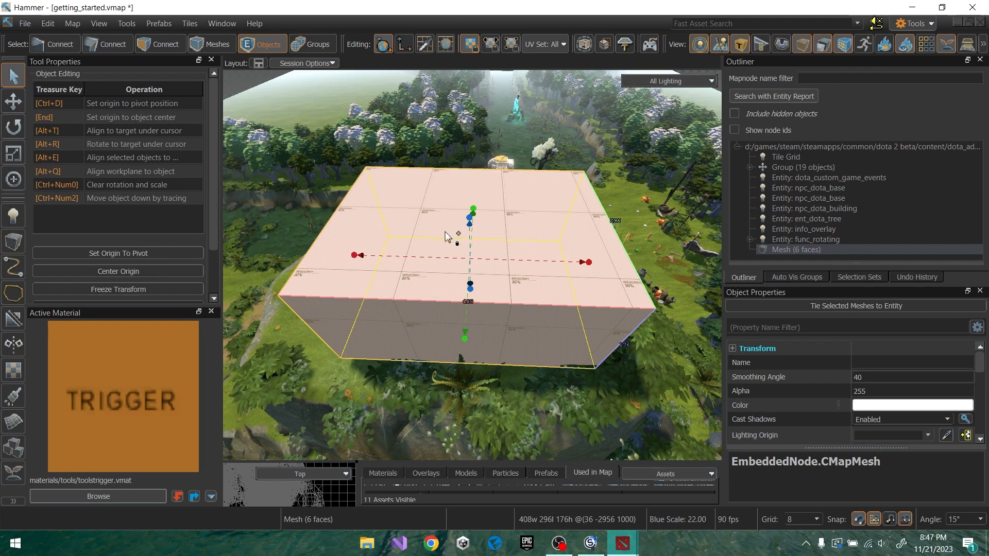
{"action": "key", "text": "shift+t"}
{"action": "key", "text": "ctrl+s"}
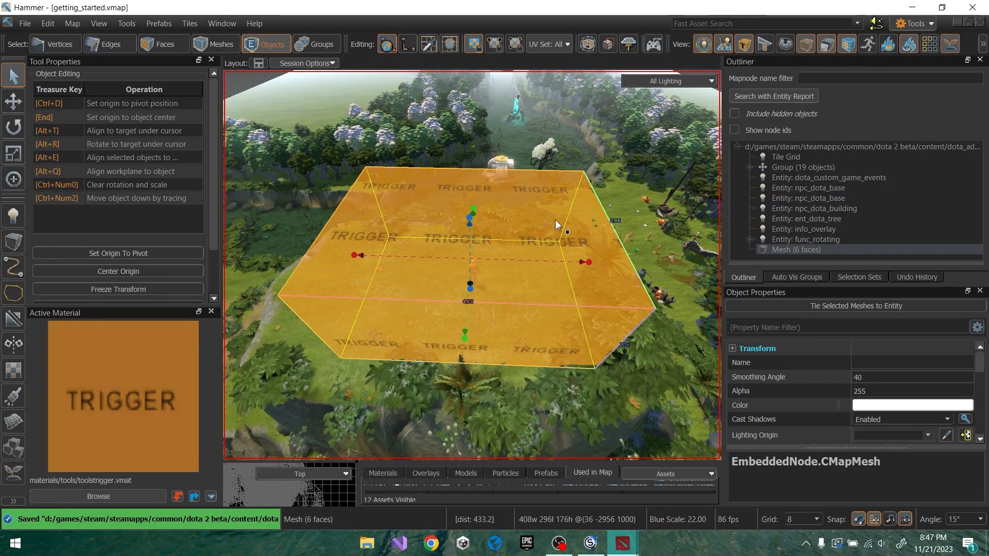
- Tie the trigger-textured block mesh to an entity, set its class to trigger_shop, and save the map
{"action": "key", "text": "d"}
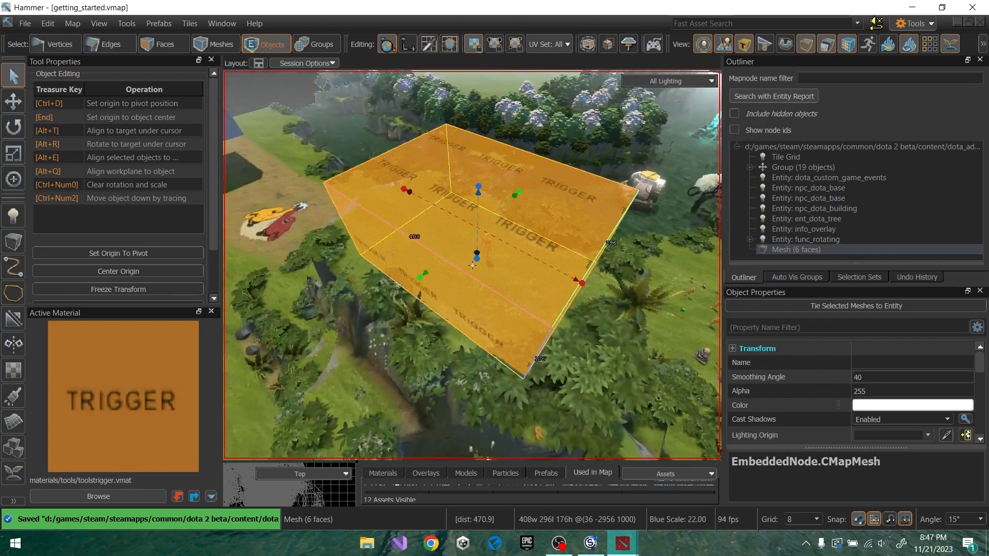
{"action": "key", "text": "w"}
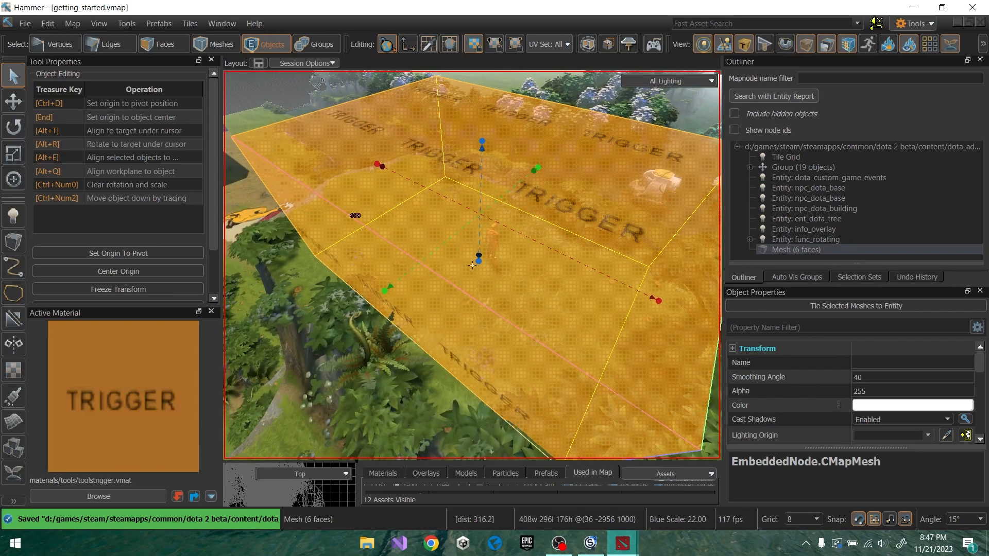
{"action": "key", "text": "s"}
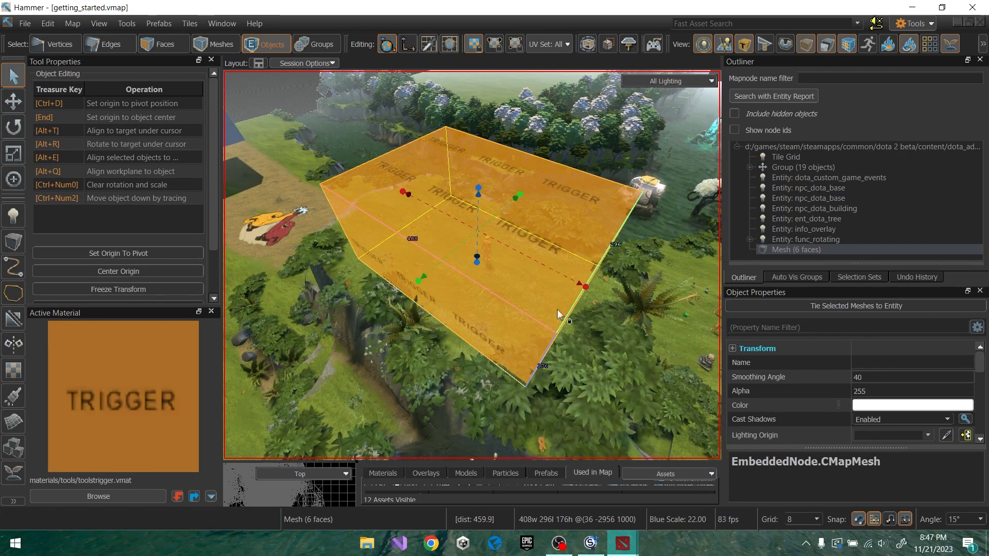
{"action": "key", "text": "w"}
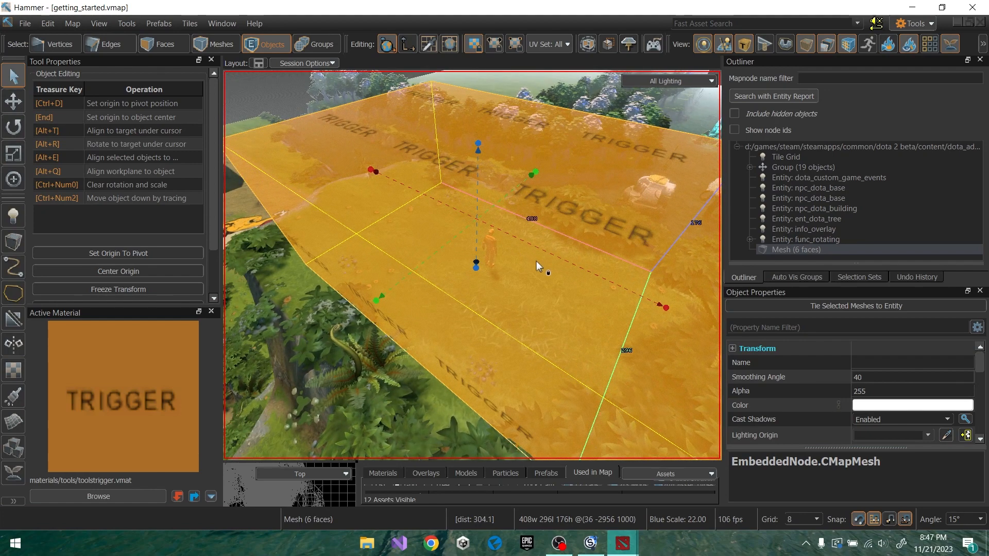
{"action": "key", "text": "s"}
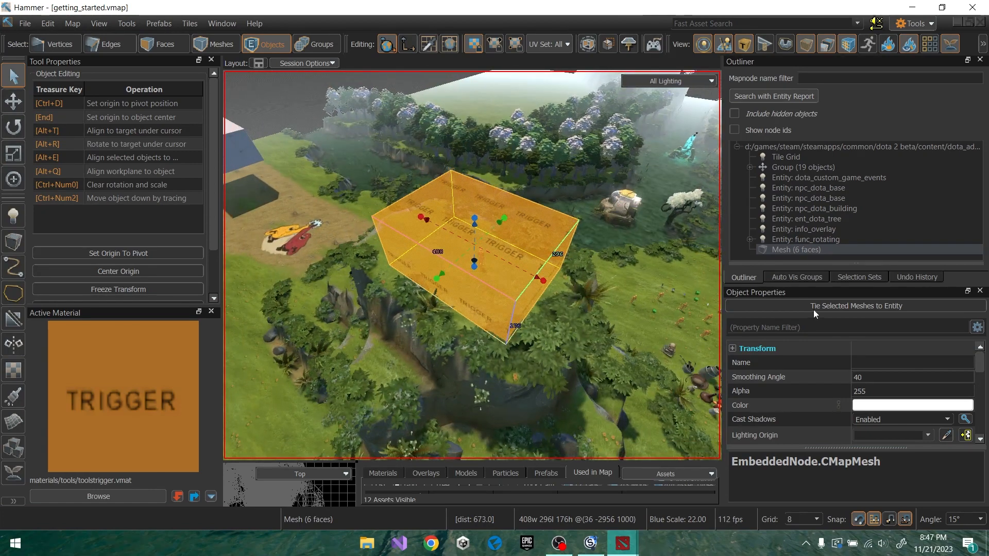
{"action": "left_click", "coordinate": [863, 308]}
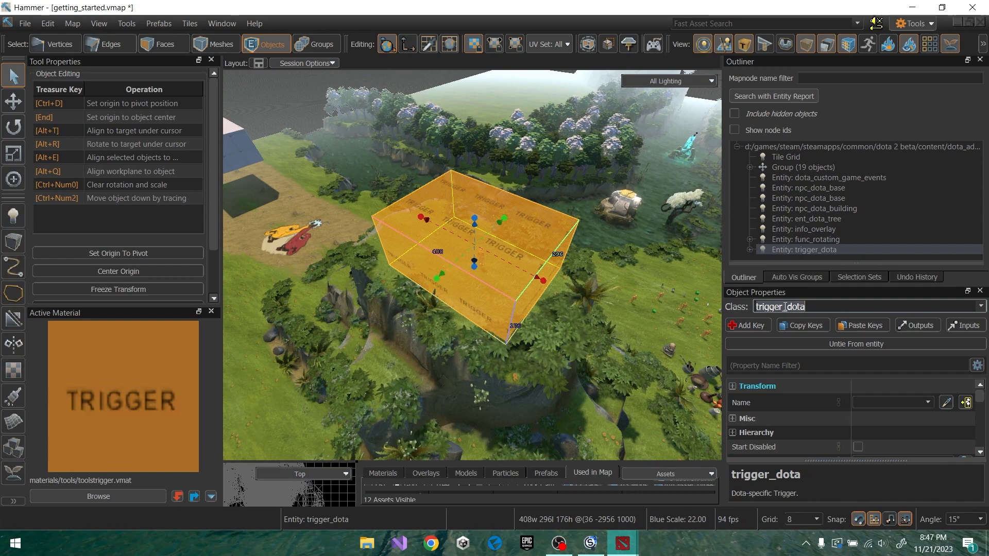
{"action": "left_click", "coordinate": [980, 308]}
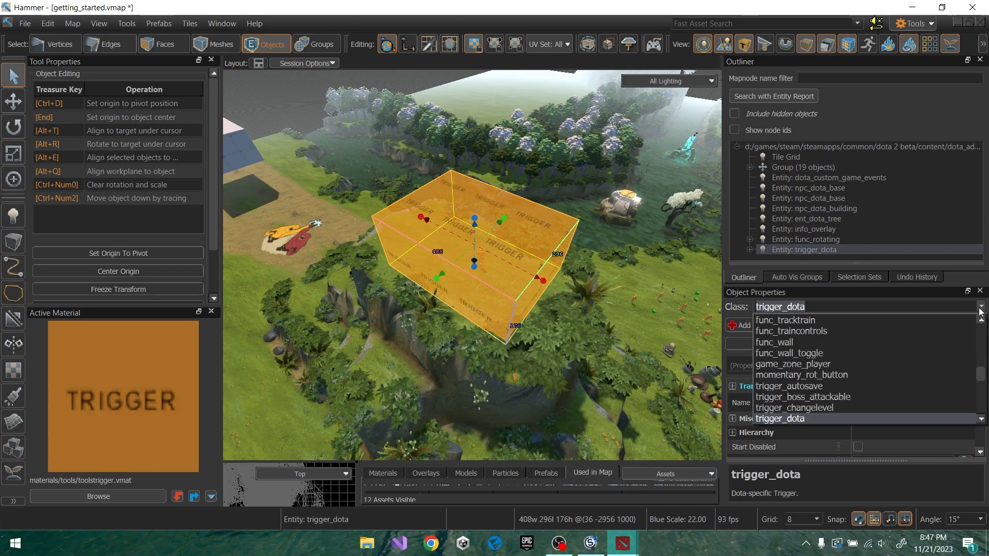
{"action": "left_click_drag", "start_coordinate": [982, 377], "coordinate": [953, 405]}
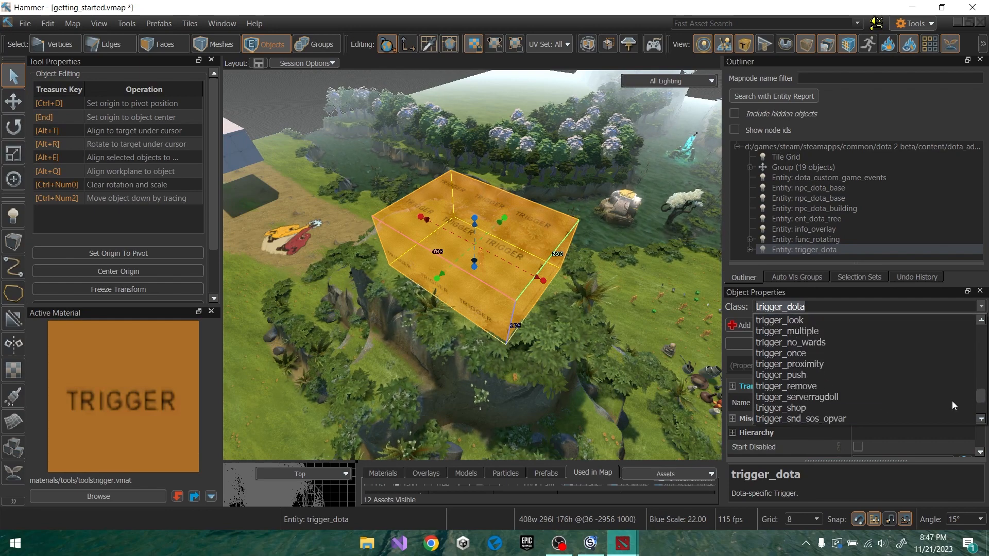
{"action": "left_click", "coordinate": [800, 409]}
{"action": "key", "text": "ctrl+s"}
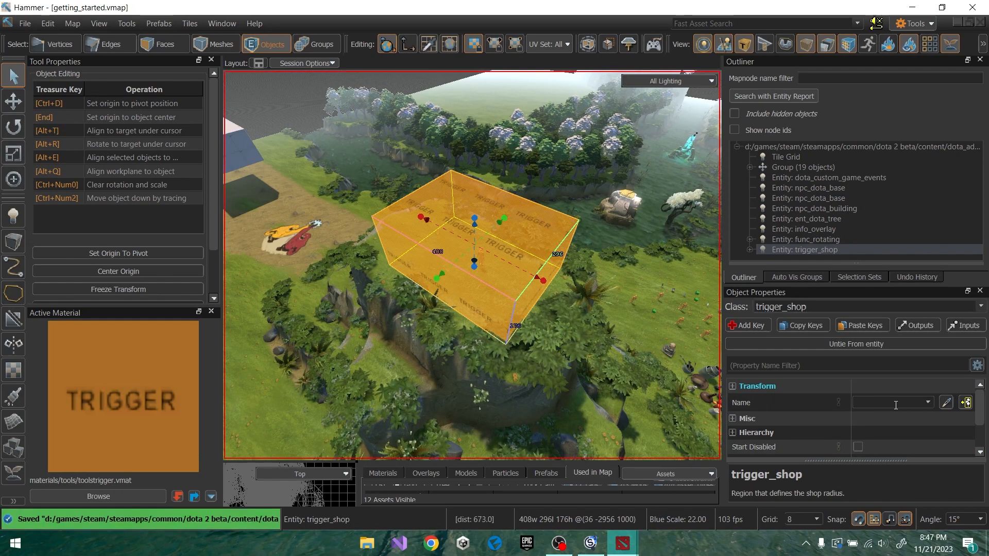
- Look through the trigger_shop entity's properties and save the map
{"action": "mouse_move", "coordinate": [976, 417]}
{"action": "left_mouse_down"}
{"action": "mouse_move", "coordinate": [984, 446]}
{"action": "mouse_move", "coordinate": [970, 412]}
{"action": "left_mouse_up"}
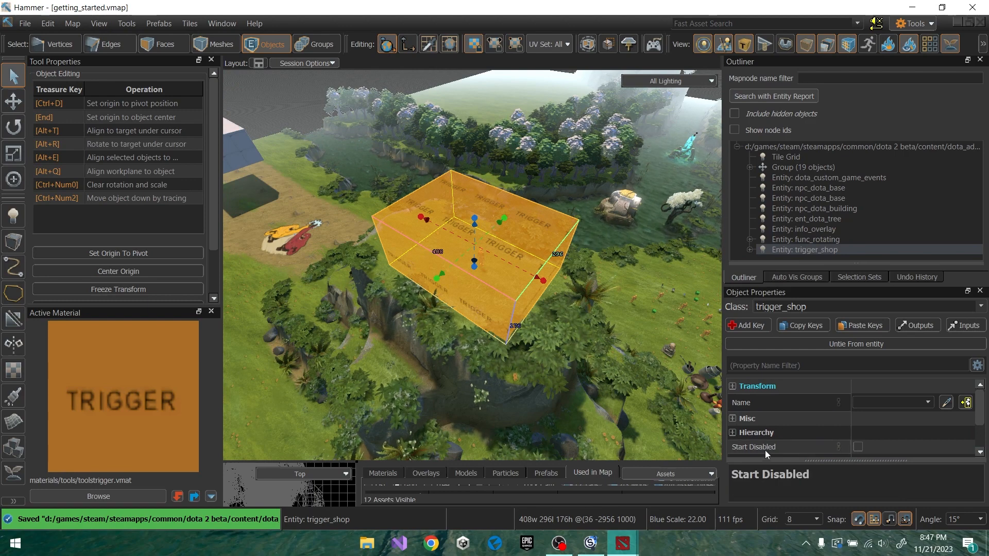
{"action": "scroll", "coordinate": [769, 426], "scroll_direction": "down", "scroll_amount": 1}
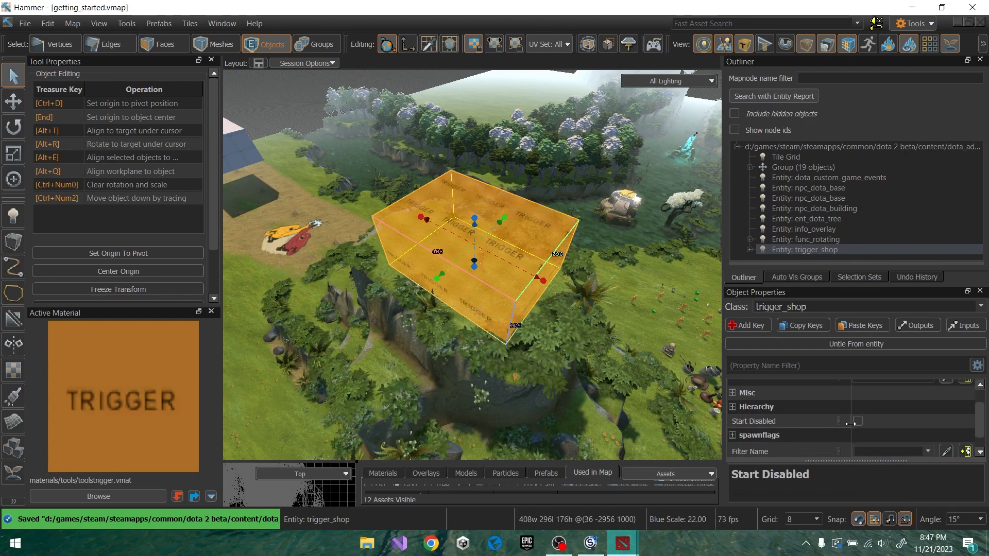
{"action": "key", "text": "ctrl+s"}
- Review the placed entities by selecting the npc_dota_building, the info_overlay decal and the func_rotating block in turn
{"action": "key", "text": "d"}
{"action": "right_click_drag", "start_coordinate": [622, 289], "coordinate": [471, 265]}
{"action": "key", "text": "d"}
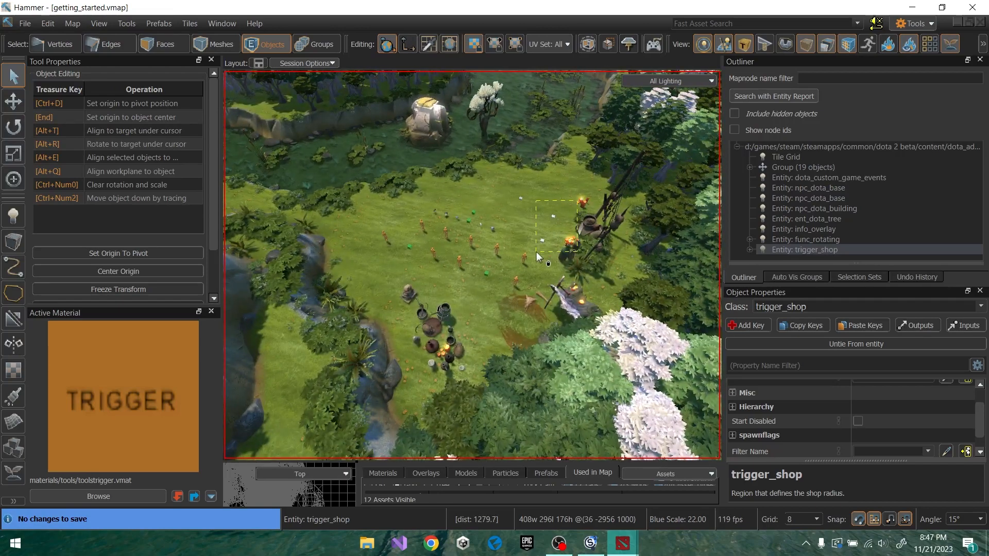
{"action": "left_click_drag", "start_coordinate": [536, 252], "coordinate": [578, 212]}
{"action": "left_click", "coordinate": [425, 129]}
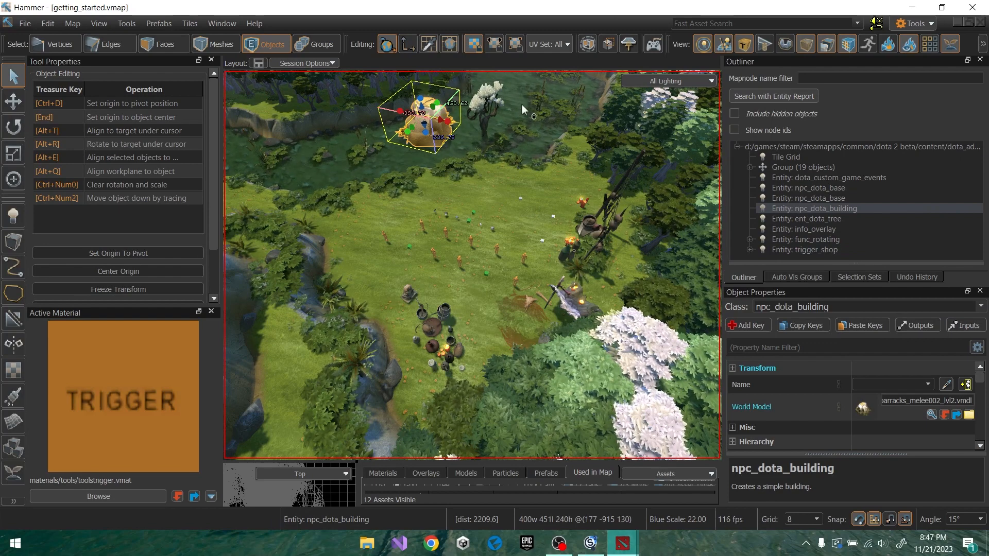
{"action": "left_click_drag", "start_coordinate": [472, 155], "coordinate": [472, 156]}
{"action": "right_click_drag", "start_coordinate": [433, 191], "coordinate": [398, 206]}
{"action": "key", "text": "w"}
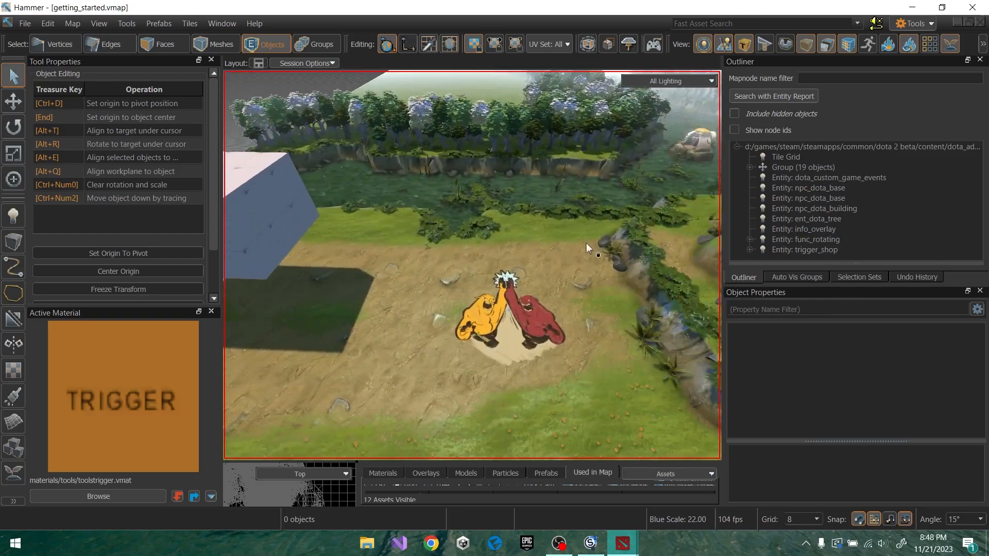
{"action": "left_click_drag", "start_coordinate": [449, 381], "coordinate": [449, 382]}
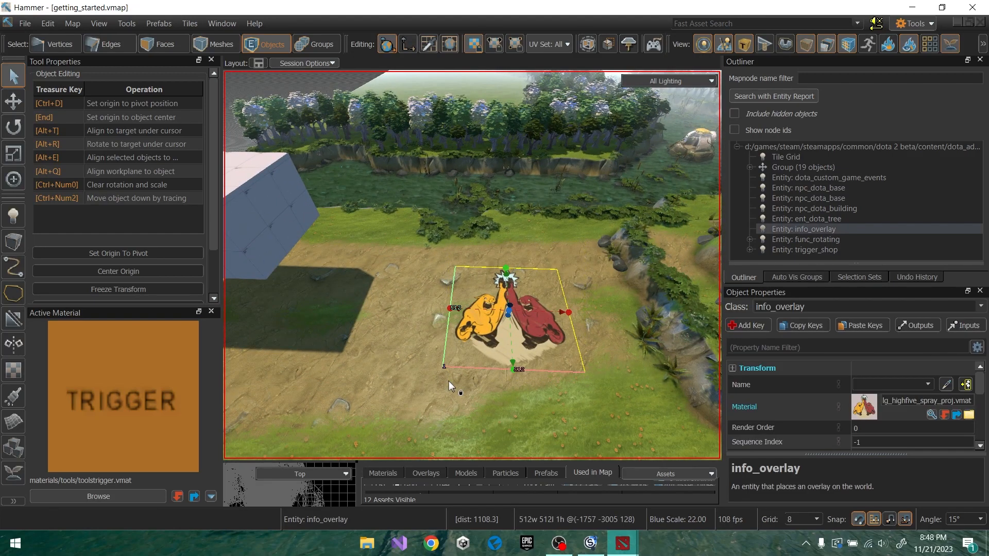
{"action": "right_click_drag", "start_coordinate": [392, 342], "coordinate": [419, 258]}
{"action": "key", "text": "ctrl+s"}
{"action": "left_click", "coordinate": [419, 258]}
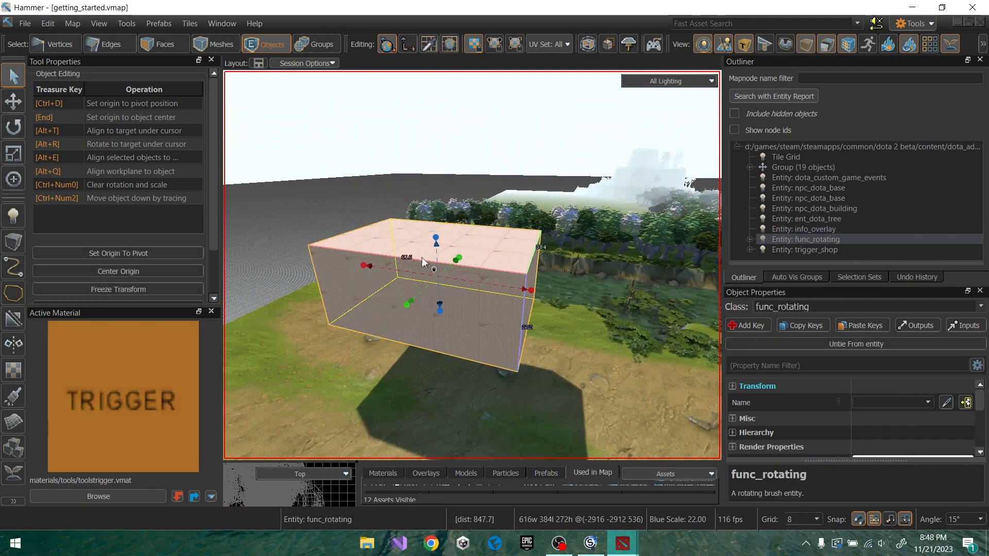
{"action": "left_click", "coordinate": [821, 307]}
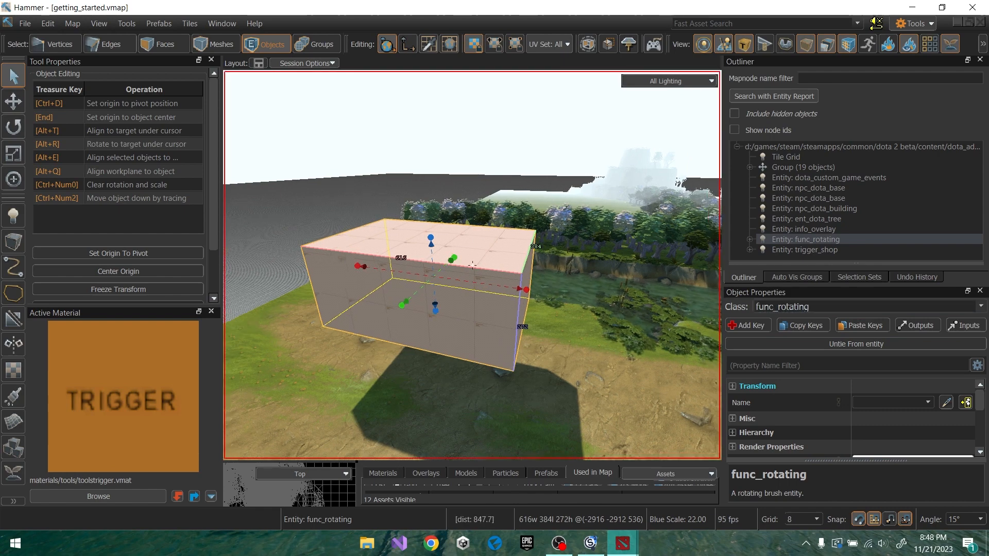
{"action": "right_click_drag", "start_coordinate": [605, 292], "coordinate": [580, 312]}
- Select the trigger_shop volume, examine its placement on the plateau from several angles, and save the map
{"action": "left_click", "coordinate": [546, 315]}
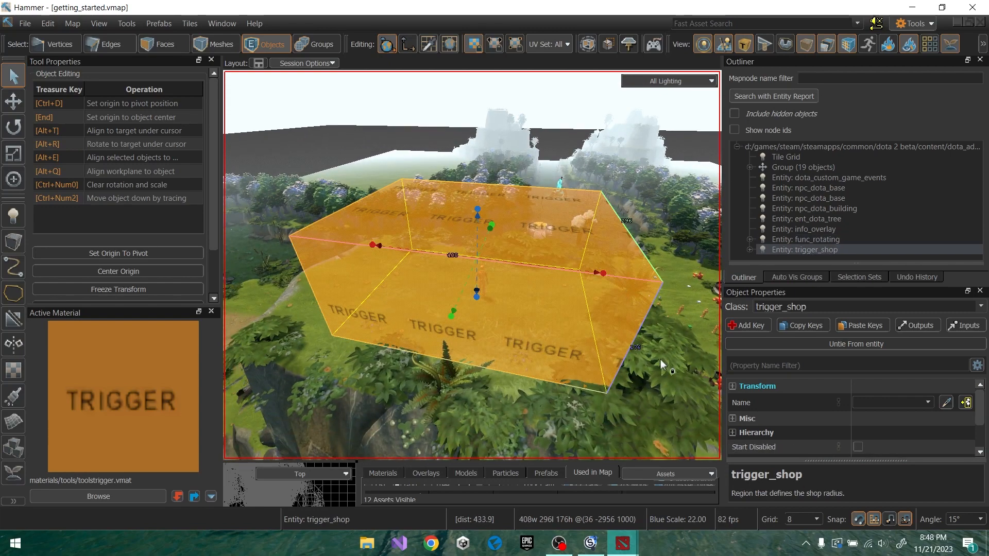
{"action": "right_click_drag", "start_coordinate": [660, 360], "coordinate": [658, 370]}
{"action": "right_click_drag", "start_coordinate": [523, 246], "coordinate": [509, 263]}
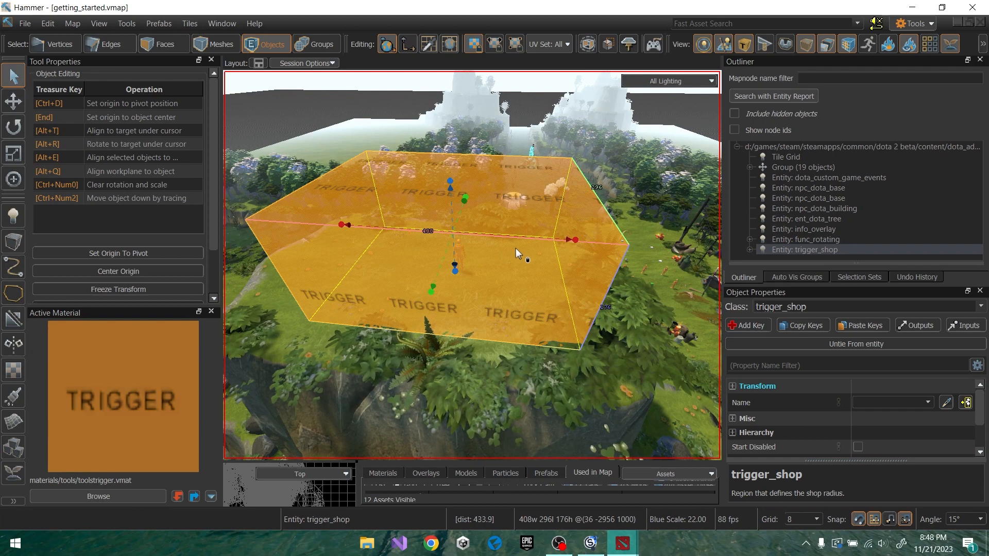
{"action": "right_click_drag", "start_coordinate": [520, 261], "coordinate": [520, 261]}
{"action": "key", "text": "d"}
{"action": "key", "text": "s"}
{"action": "key", "text": "ctrl+s"}
{"action": "right_click_drag", "start_coordinate": [616, 325], "coordinate": [616, 326]}
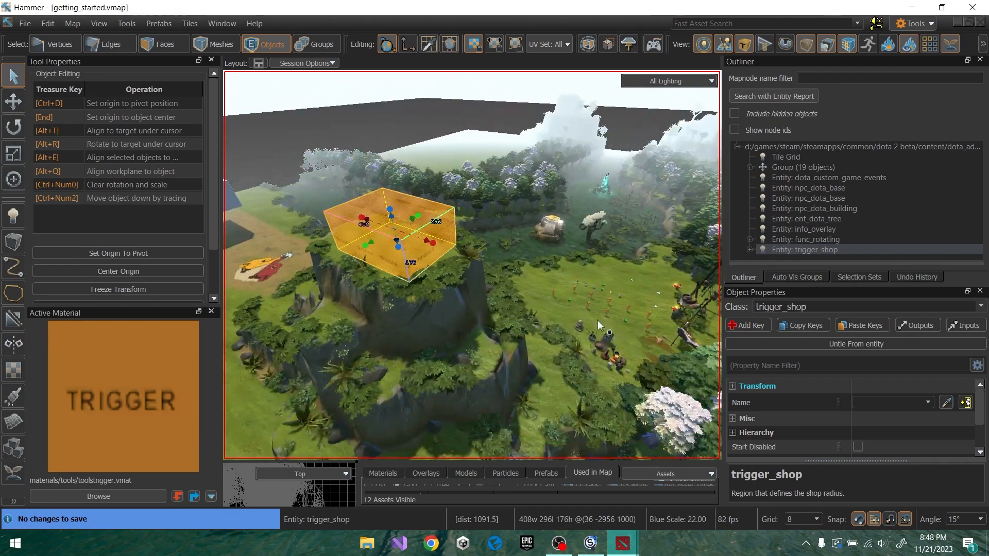
{"action": "right_click_drag", "start_coordinate": [544, 275], "coordinate": [498, 277]}
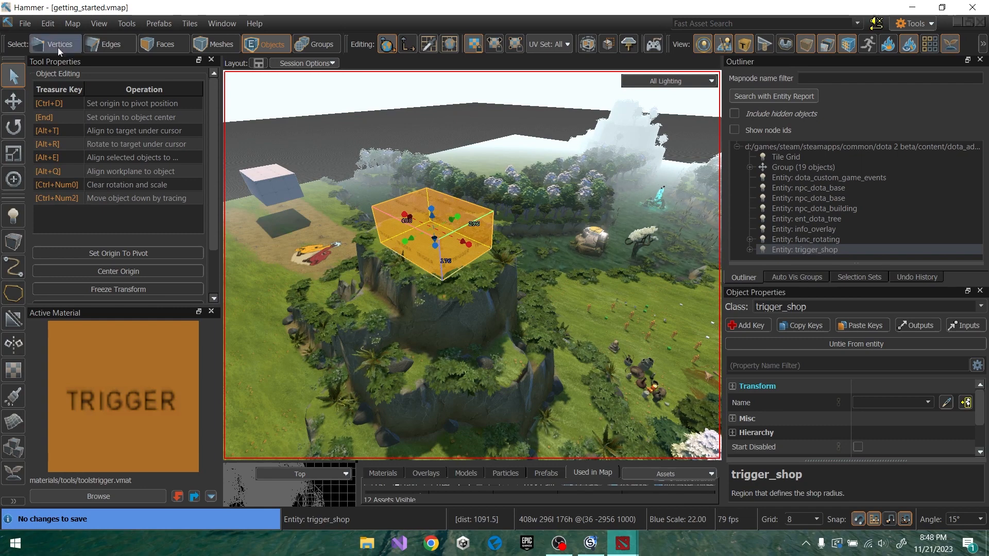
- Build the getting_started map and load it in Dota 2
{"action": "left_click", "coordinate": [30, 24]}
{"action": "left_click", "coordinate": [63, 252]}
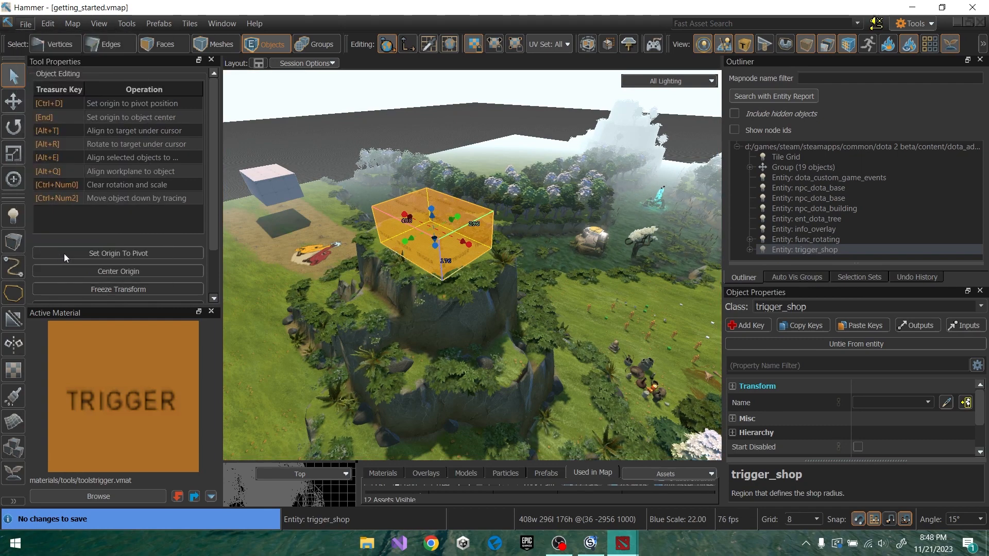
{"action": "left_click", "coordinate": [398, 428]}
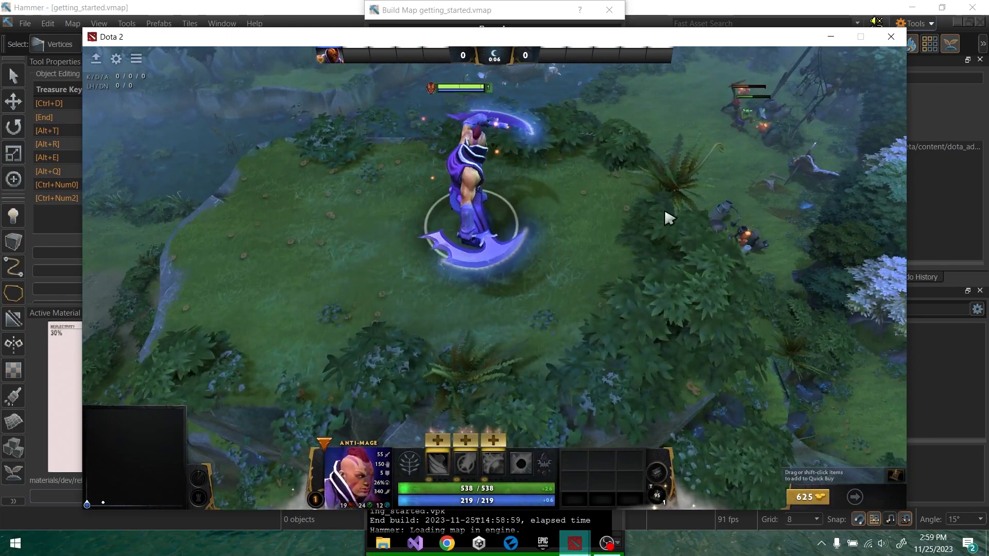
- Check the placed units, tree and building across the running map in Dota 2, selecting the building in the river
{"action": "middle_click_drag", "start_coordinate": [705, 215], "coordinate": [632, 264]}
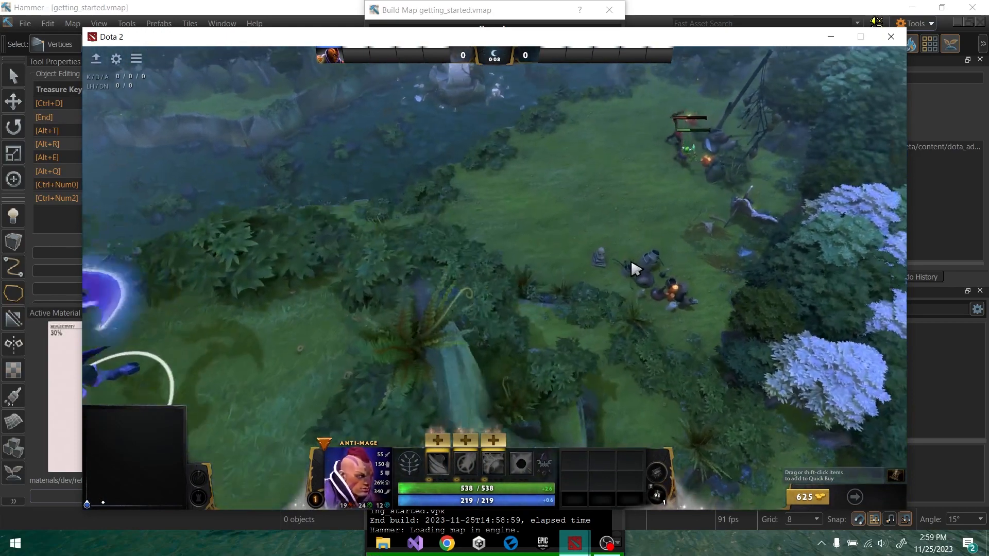
{"action": "middle_click_drag", "start_coordinate": [741, 130], "coordinate": [629, 243]}
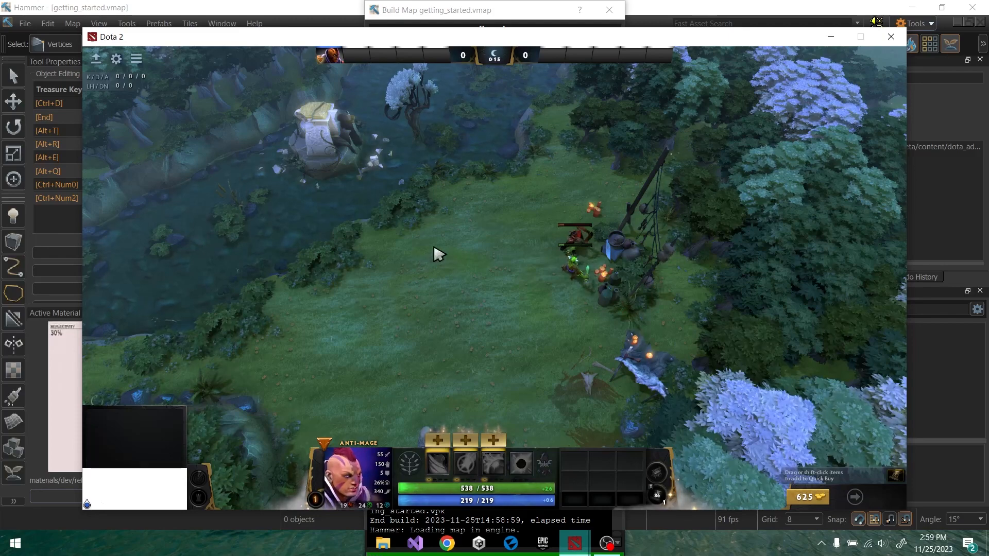
{"action": "middle_click_drag", "start_coordinate": [486, 254], "coordinate": [517, 283]}
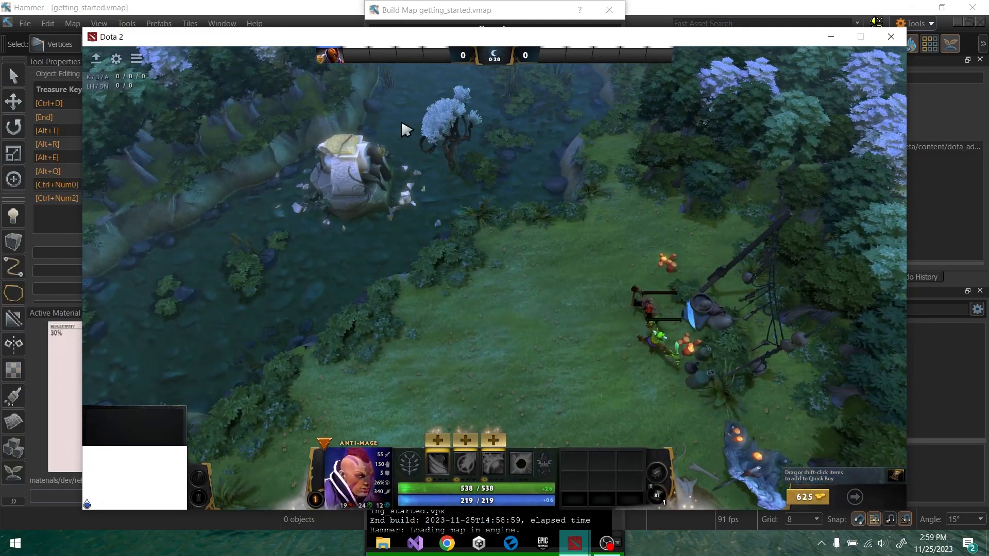
{"action": "left_click", "coordinate": [374, 187]}
{"action": "left_click_drag", "start_coordinate": [509, 105], "coordinate": [436, 216]}
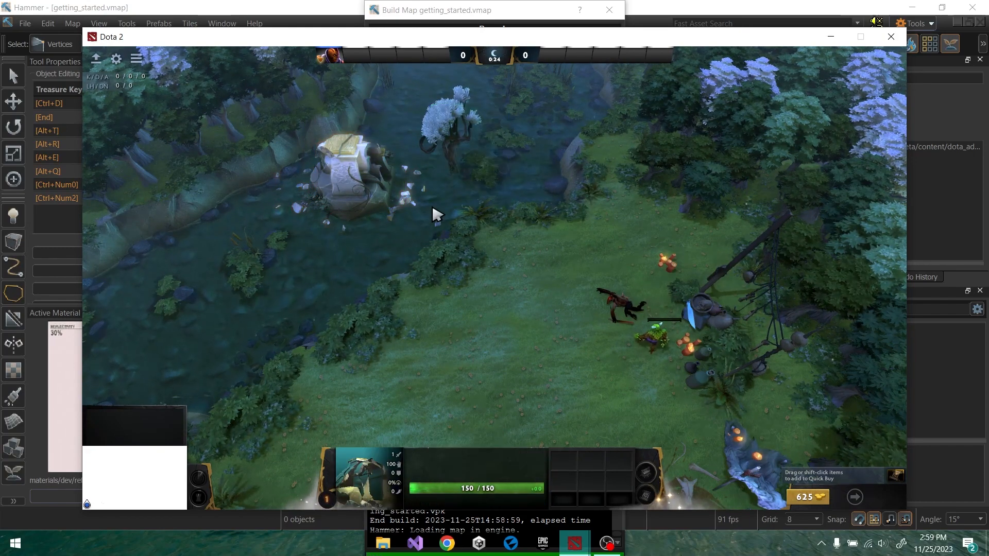
- Inspect the info_overlay decal and the rotating block on the dirt path in the running map
{"action": "middle_click_drag", "start_coordinate": [347, 403], "coordinate": [556, 305]}
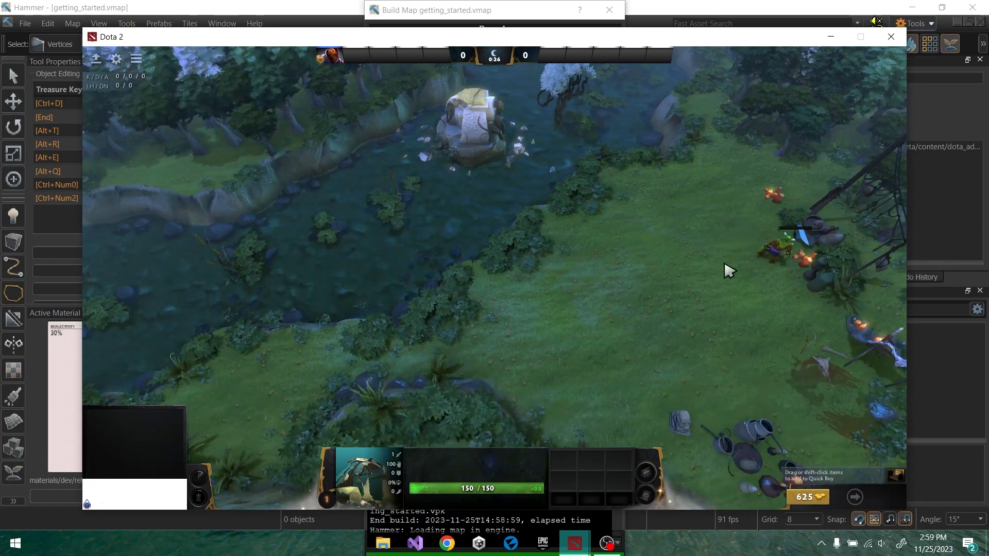
{"action": "middle_click_drag", "start_coordinate": [322, 307], "coordinate": [626, 209]}
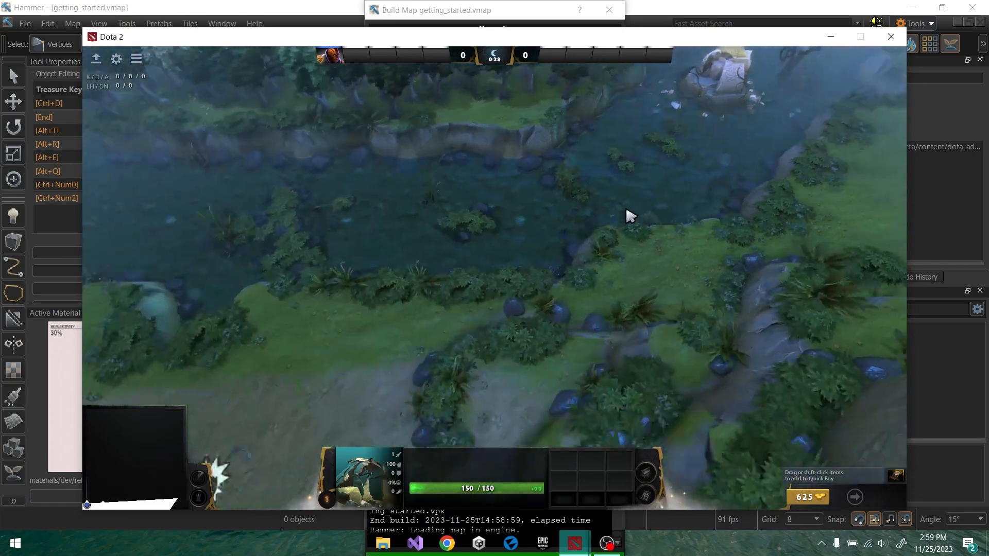
{"action": "mouse_move", "coordinate": [442, 303]}
{"action": "middle_mouse_down"}
{"action": "mouse_move", "coordinate": [460, 266]}
{"action": "mouse_move", "coordinate": [613, 154]}
{"action": "middle_mouse_up"}
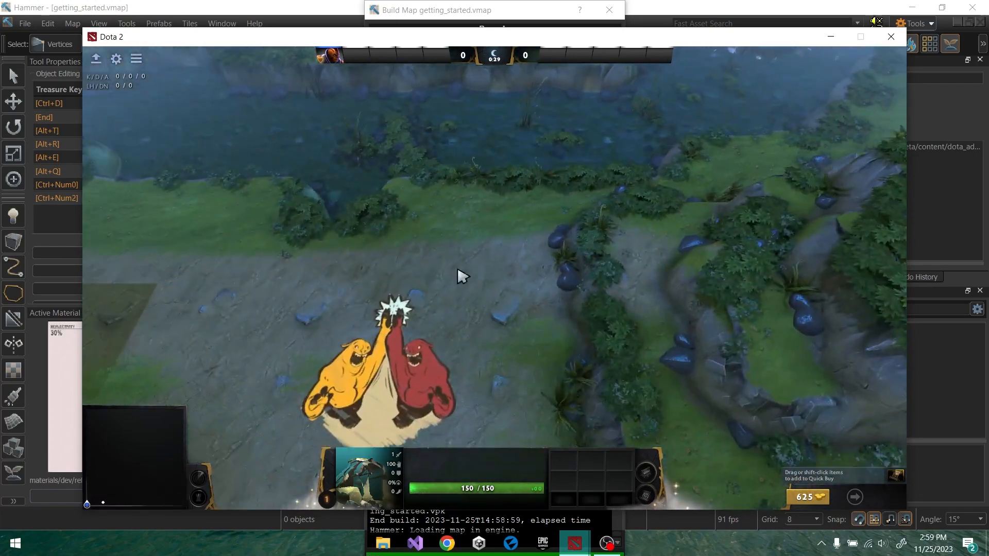
{"action": "left_click_drag", "start_coordinate": [494, 262], "coordinate": [281, 466]}
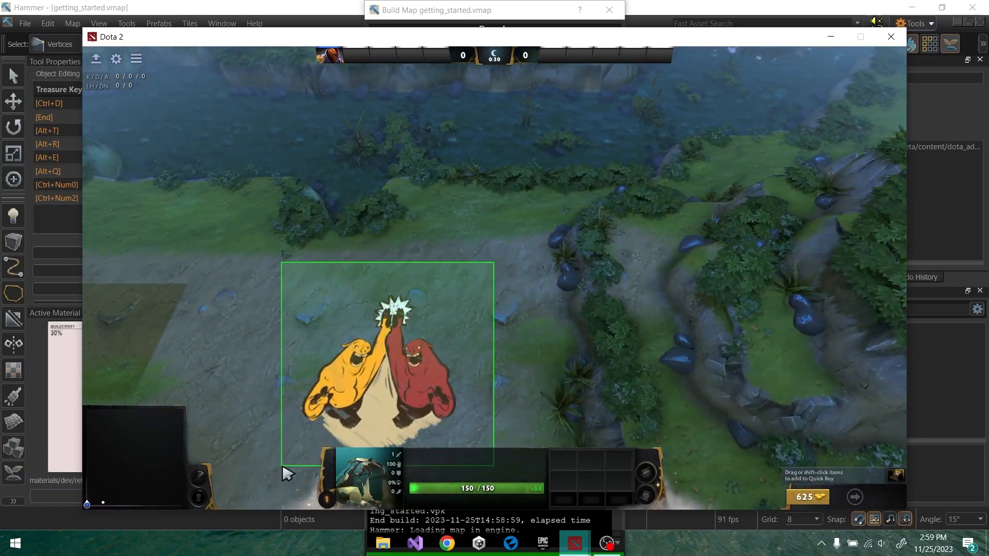
{"action": "middle_click_drag", "start_coordinate": [443, 352], "coordinate": [557, 256]}
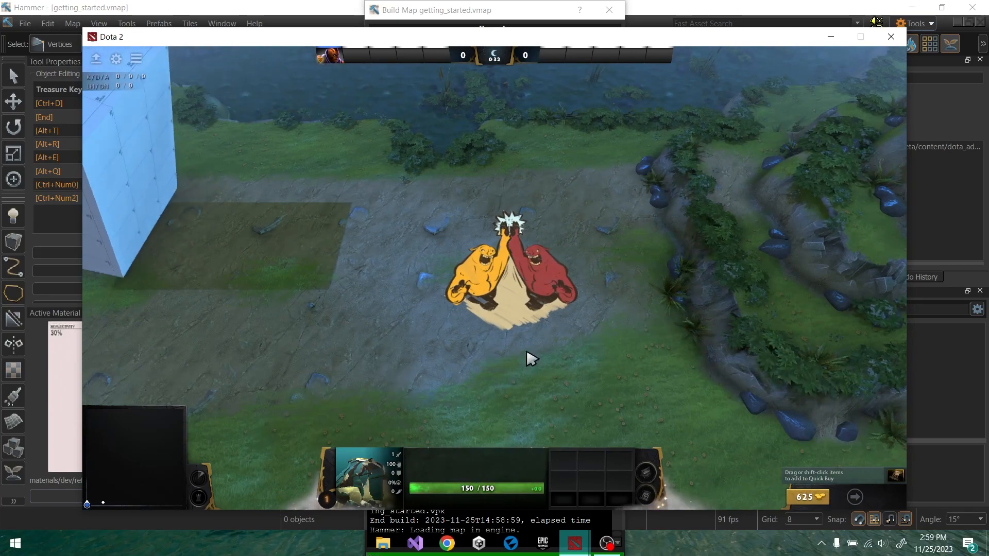
{"action": "middle_click_drag", "start_coordinate": [324, 261], "coordinate": [518, 300]}
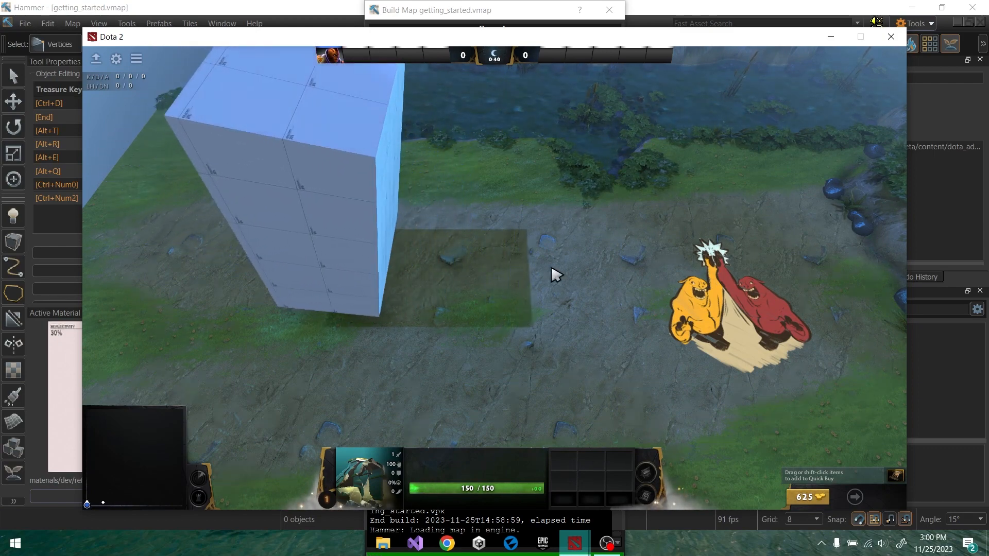
- Return to the Anti-Mage hero on the grassy plateau and send him to the plateau's cliff edge
{"action": "middle_click_drag", "start_coordinate": [740, 308], "coordinate": [517, 302]}
{"action": "middle_click_drag", "start_coordinate": [730, 264], "coordinate": [535, 279]}
{"action": "middle_click_drag", "start_coordinate": [622, 266], "coordinate": [474, 265]}
{"action": "middle_click_drag", "start_coordinate": [530, 247], "coordinate": [434, 287]}
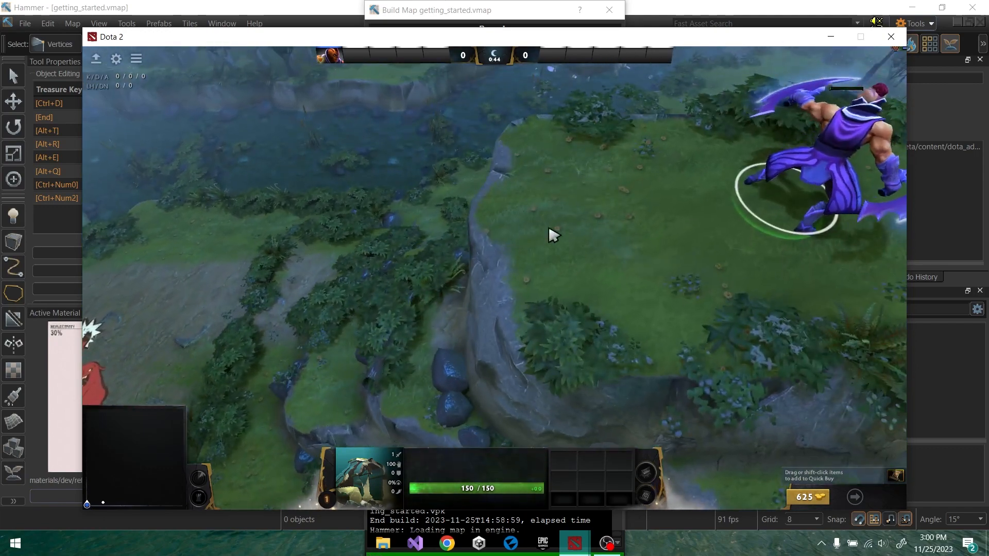
{"action": "middle_click_drag", "start_coordinate": [549, 230], "coordinate": [459, 262]}
{"action": "right_click", "coordinate": [455, 258]}
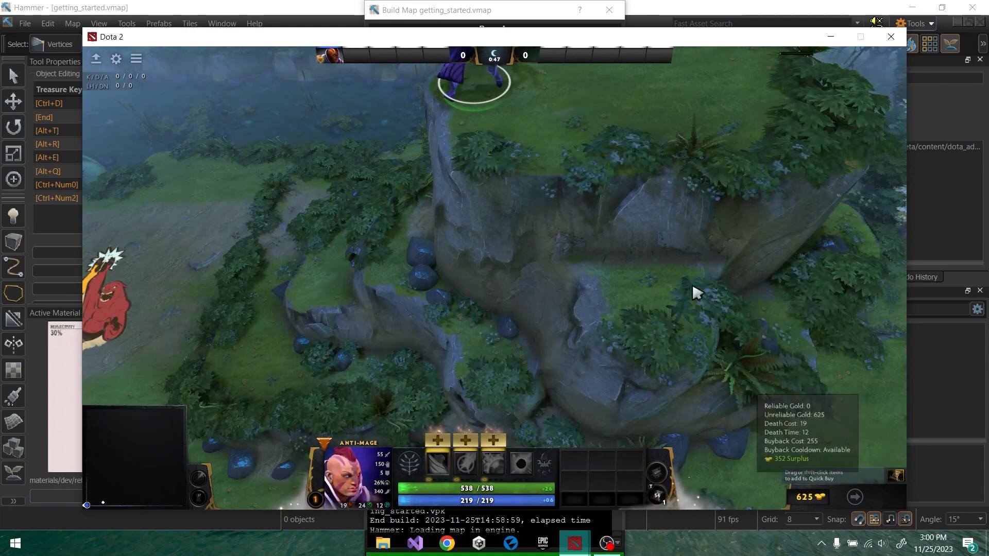
{"action": "middle_click_drag", "start_coordinate": [692, 286], "coordinate": [669, 414]}
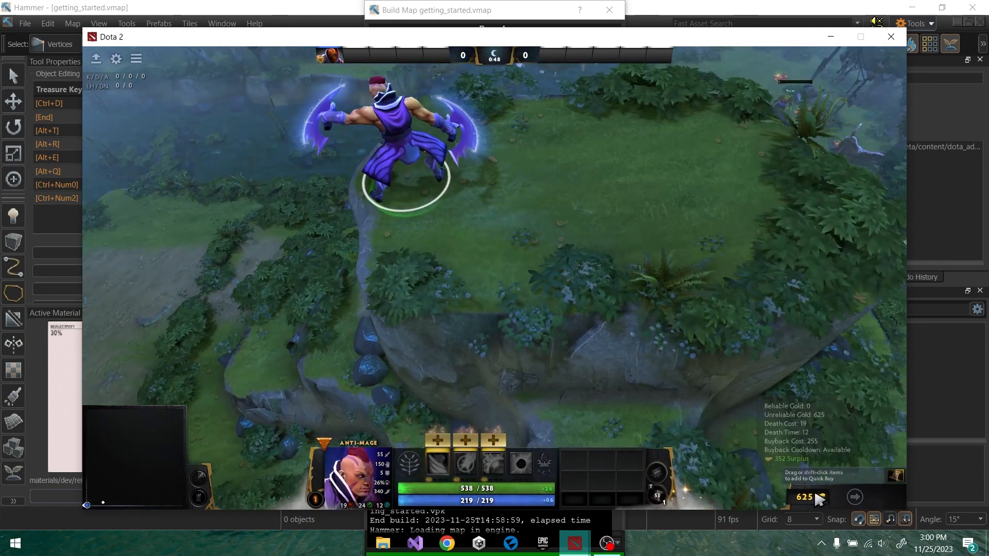
- Move Anti-Mage back toward the middle of the plateau and test the shop there by opening and closing it
{"action": "right_click", "coordinate": [629, 178]}
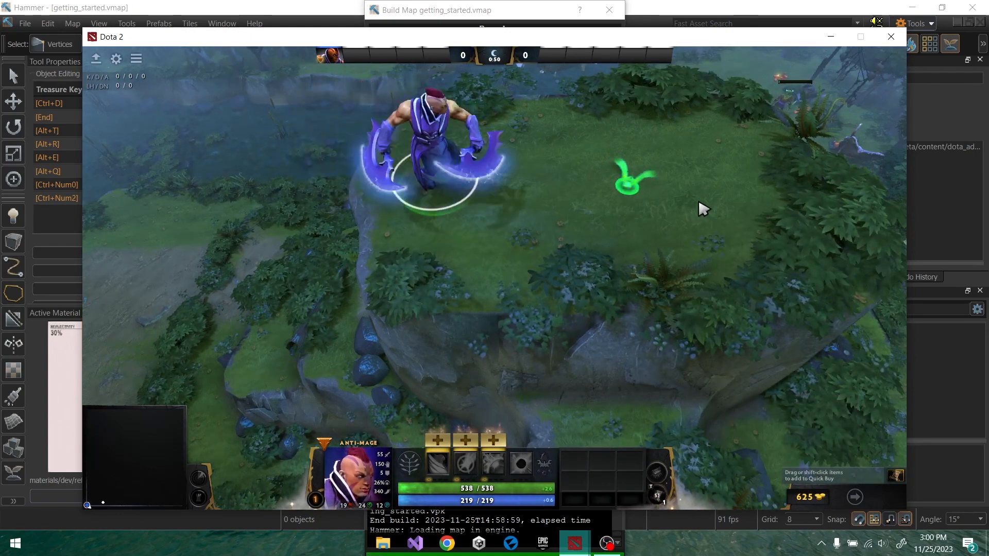
{"action": "middle_click_drag", "start_coordinate": [702, 208], "coordinate": [650, 247]}
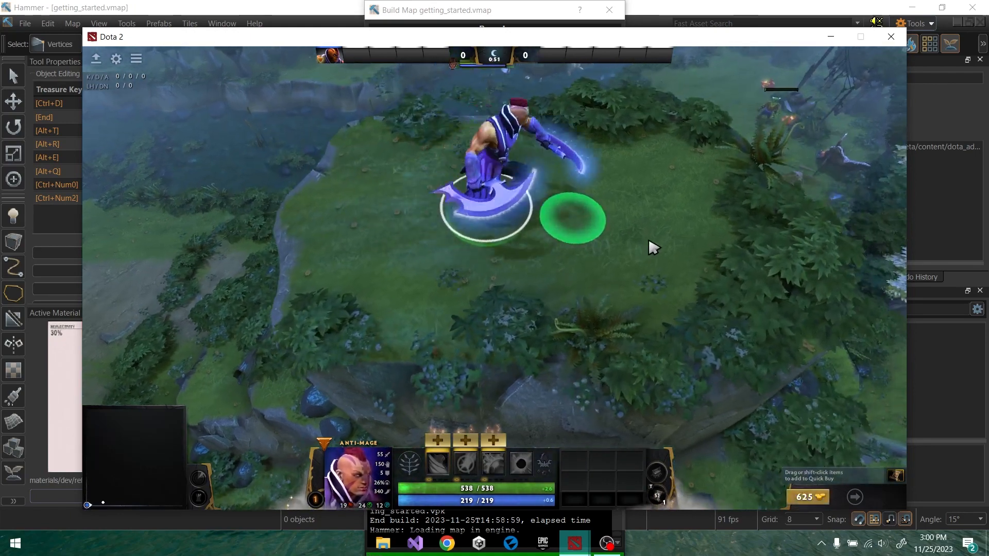
{"action": "left_click", "coordinate": [807, 497]}
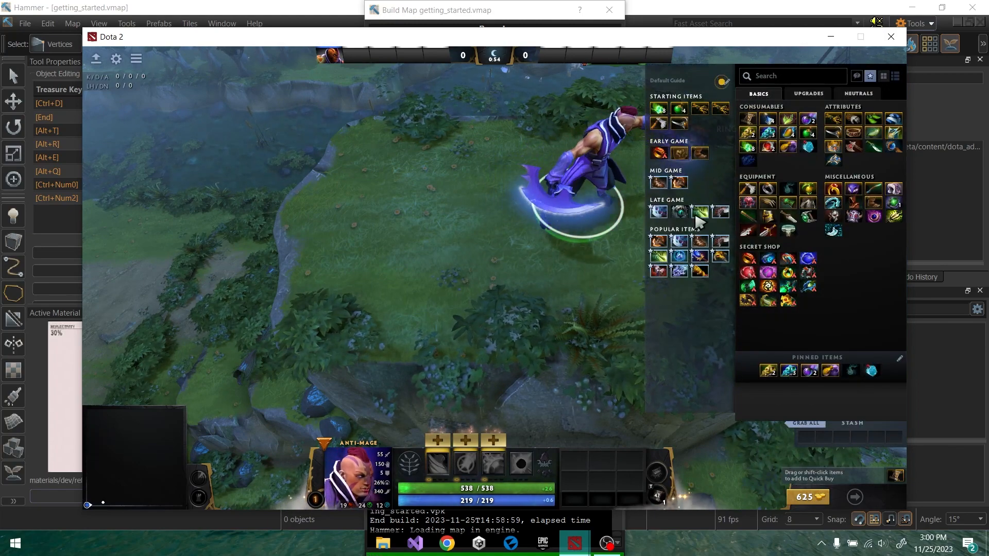
{"action": "left_click", "coordinate": [427, 275]}
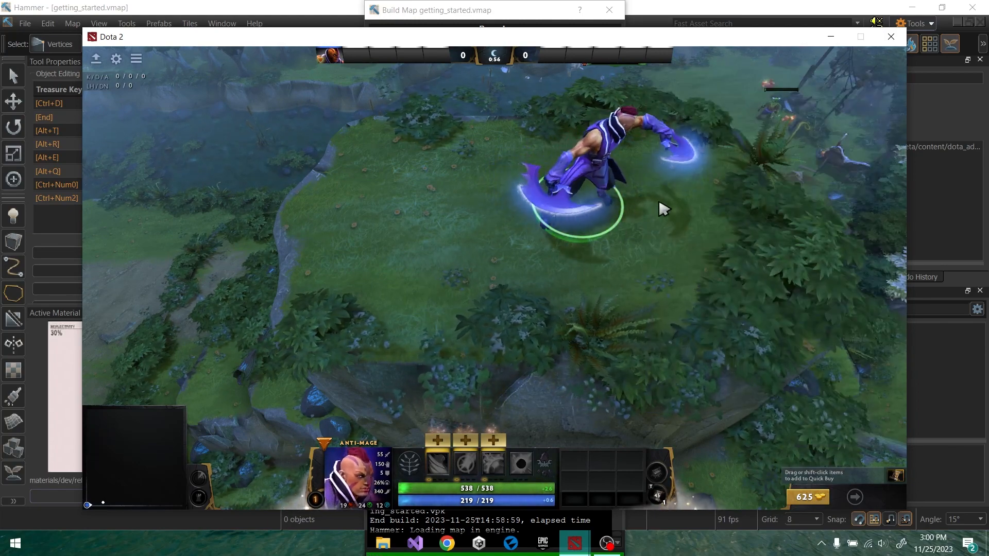
{"action": "middle_click_drag", "start_coordinate": [659, 201], "coordinate": [527, 289]}
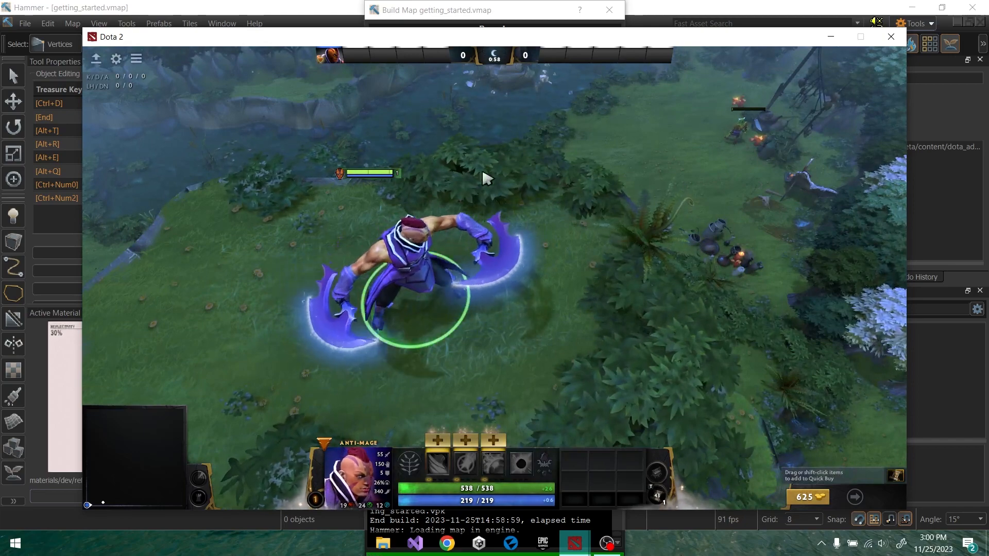
{"action": "middle_click_drag", "start_coordinate": [382, 268], "coordinate": [533, 117]}
{"action": "middle_click_drag", "start_coordinate": [642, 114], "coordinate": [562, 226]}
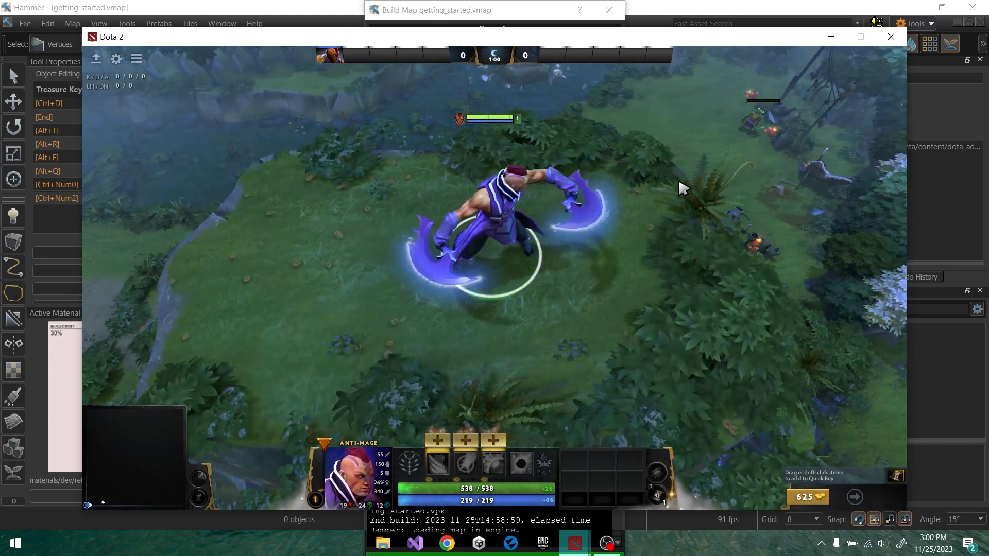
{"action": "middle_click_drag", "start_coordinate": [679, 182], "coordinate": [583, 251]}
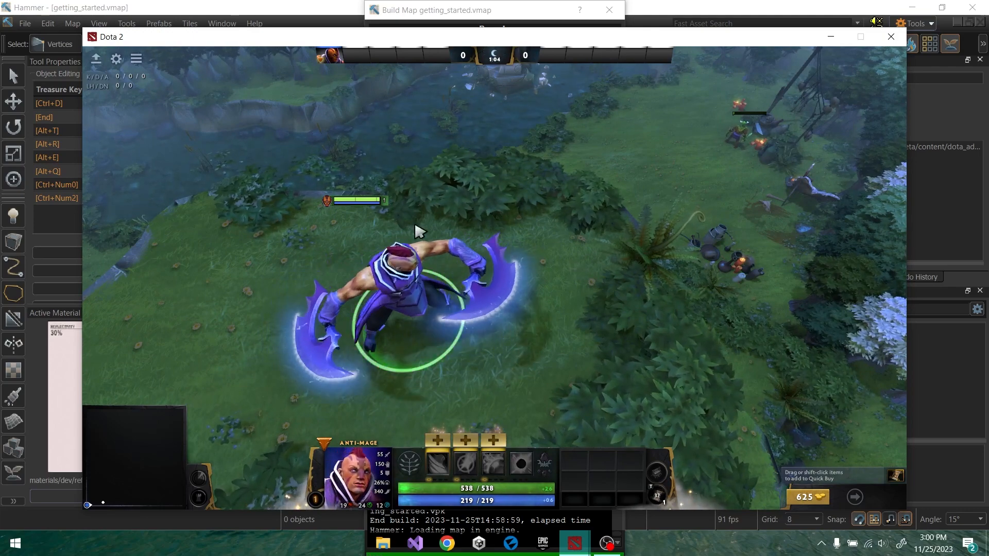
{"action": "middle_click_drag", "start_coordinate": [502, 202], "coordinate": [489, 271]}
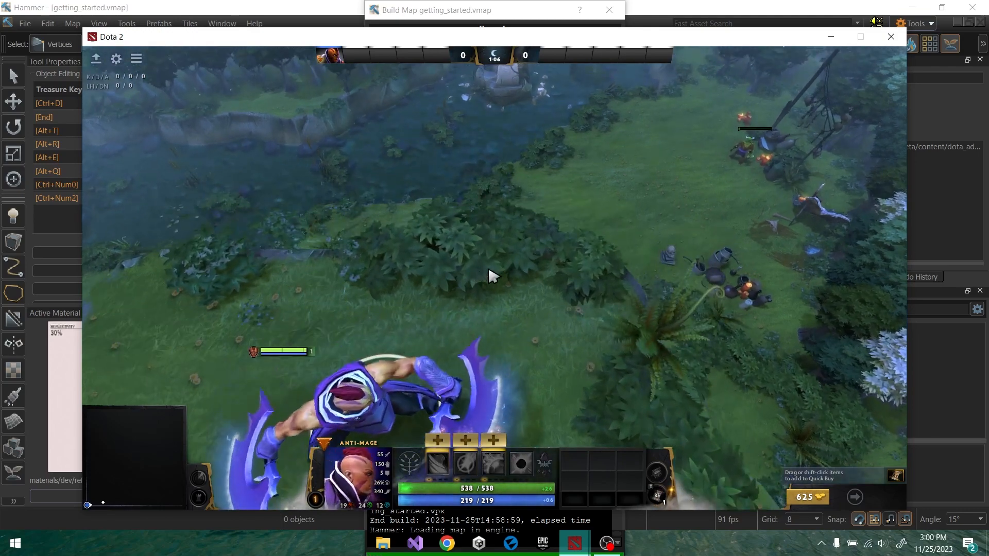
{"action": "middle_click_drag", "start_coordinate": [406, 266], "coordinate": [539, 199]}
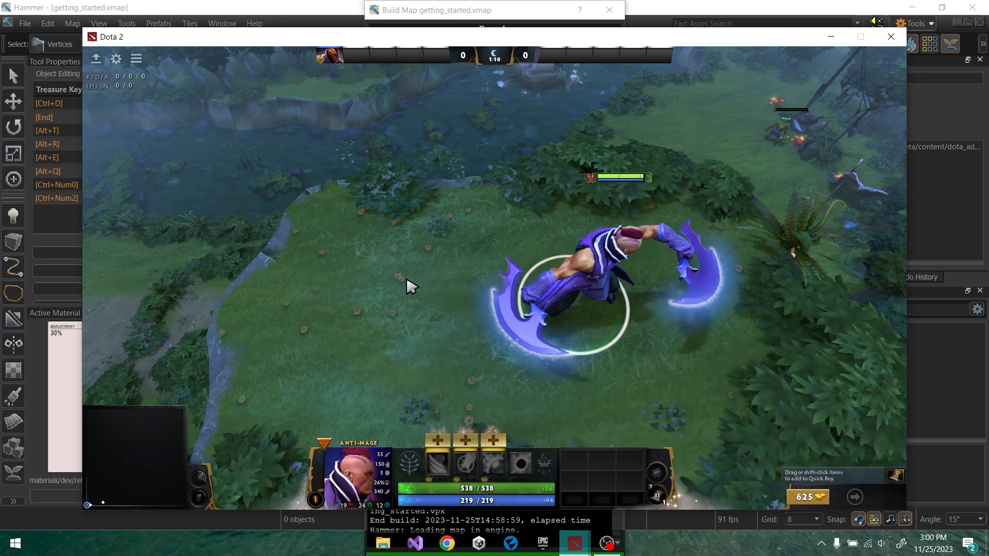
{"action": "middle_click_drag", "start_coordinate": [461, 233], "coordinate": [430, 266]}
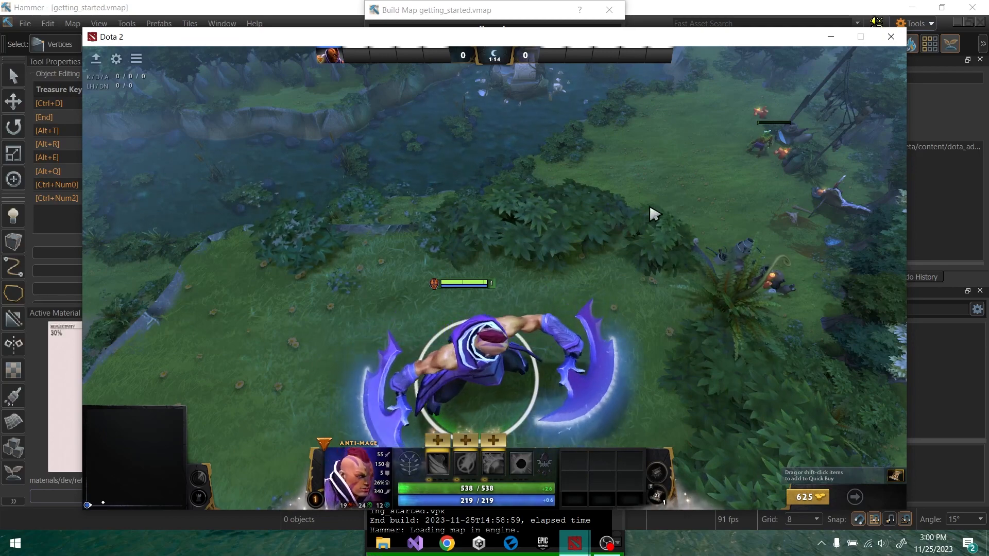
{"action": "middle_click_drag", "start_coordinate": [649, 209], "coordinate": [602, 240]}
{"action": "middle_click_drag", "start_coordinate": [535, 271], "coordinate": [611, 213]}
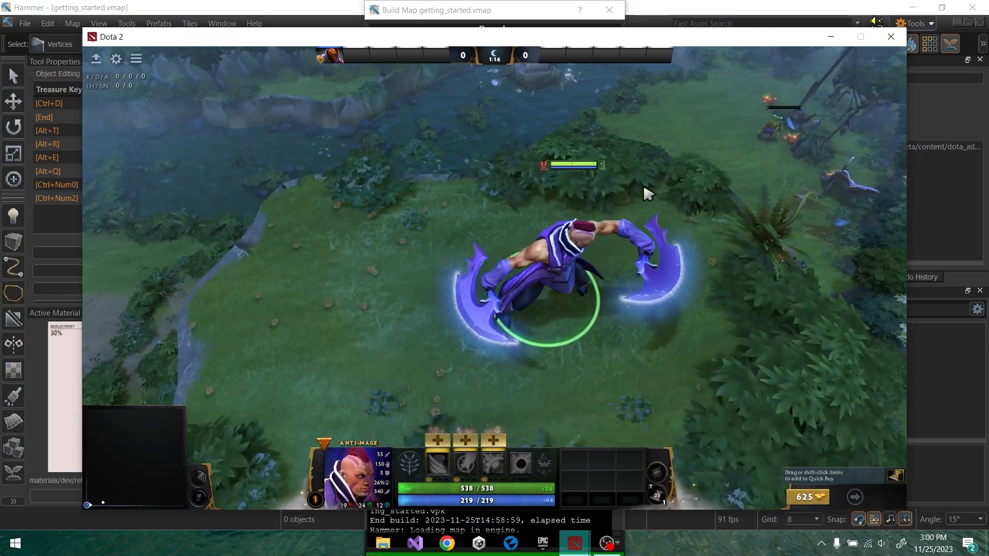
{"action": "middle_click_drag", "start_coordinate": [658, 187], "coordinate": [640, 218]}
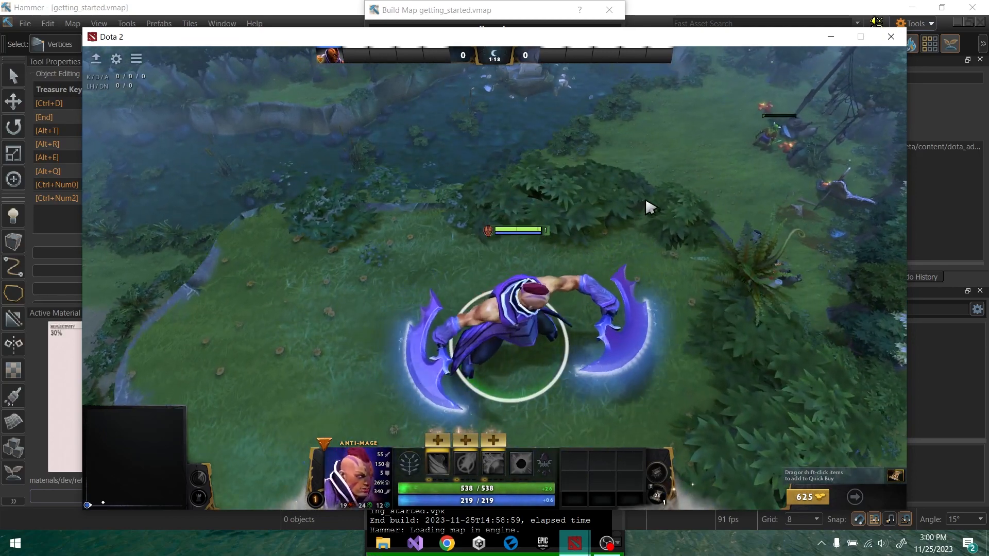